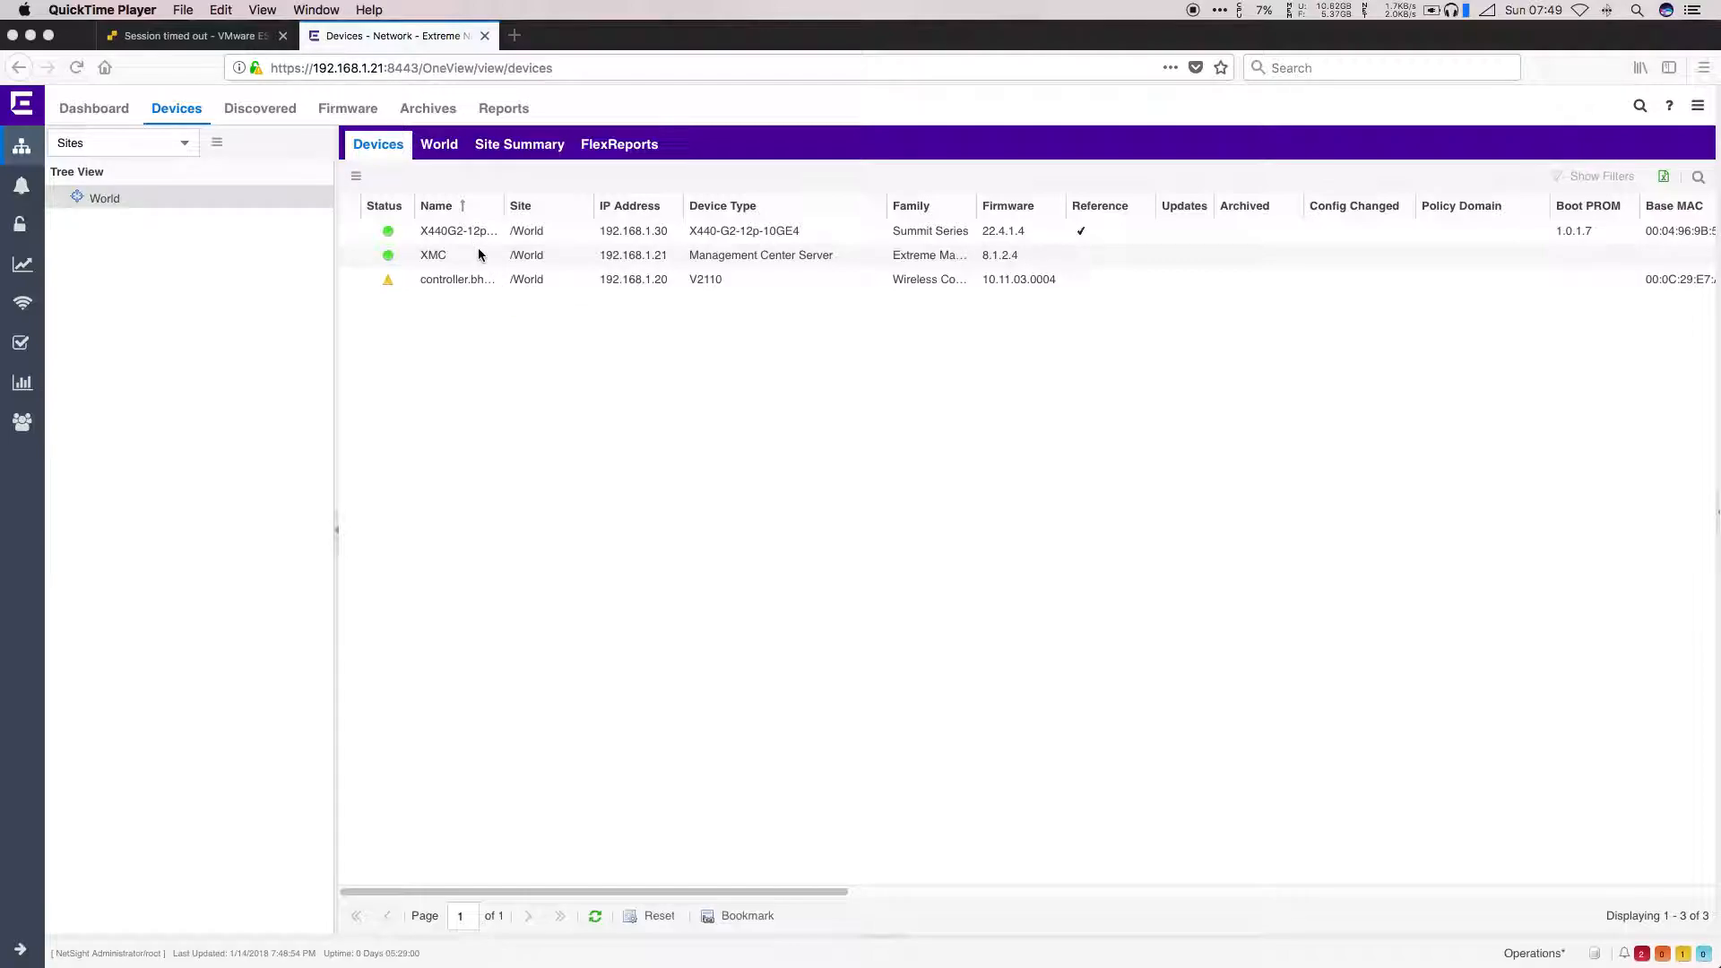
# Step: Add a new access control engine with IP 192.168.1.26 and name NAC1
pyautogui.rightClick(787, 233)
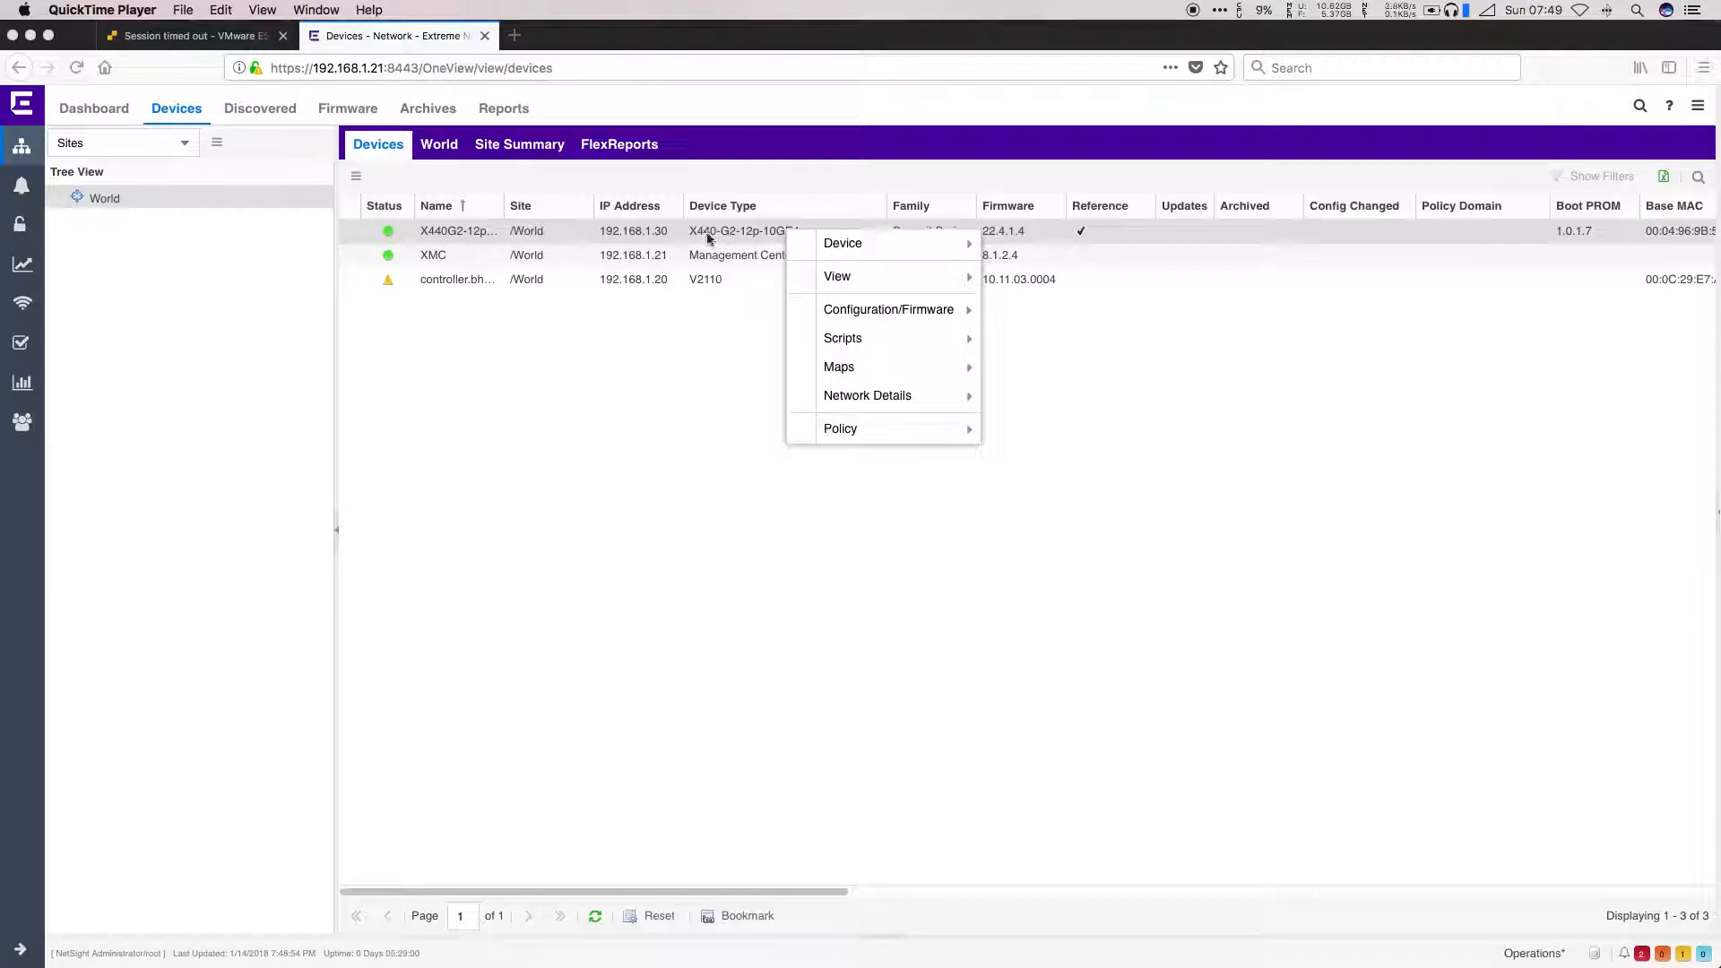
pyautogui.click(685, 285)
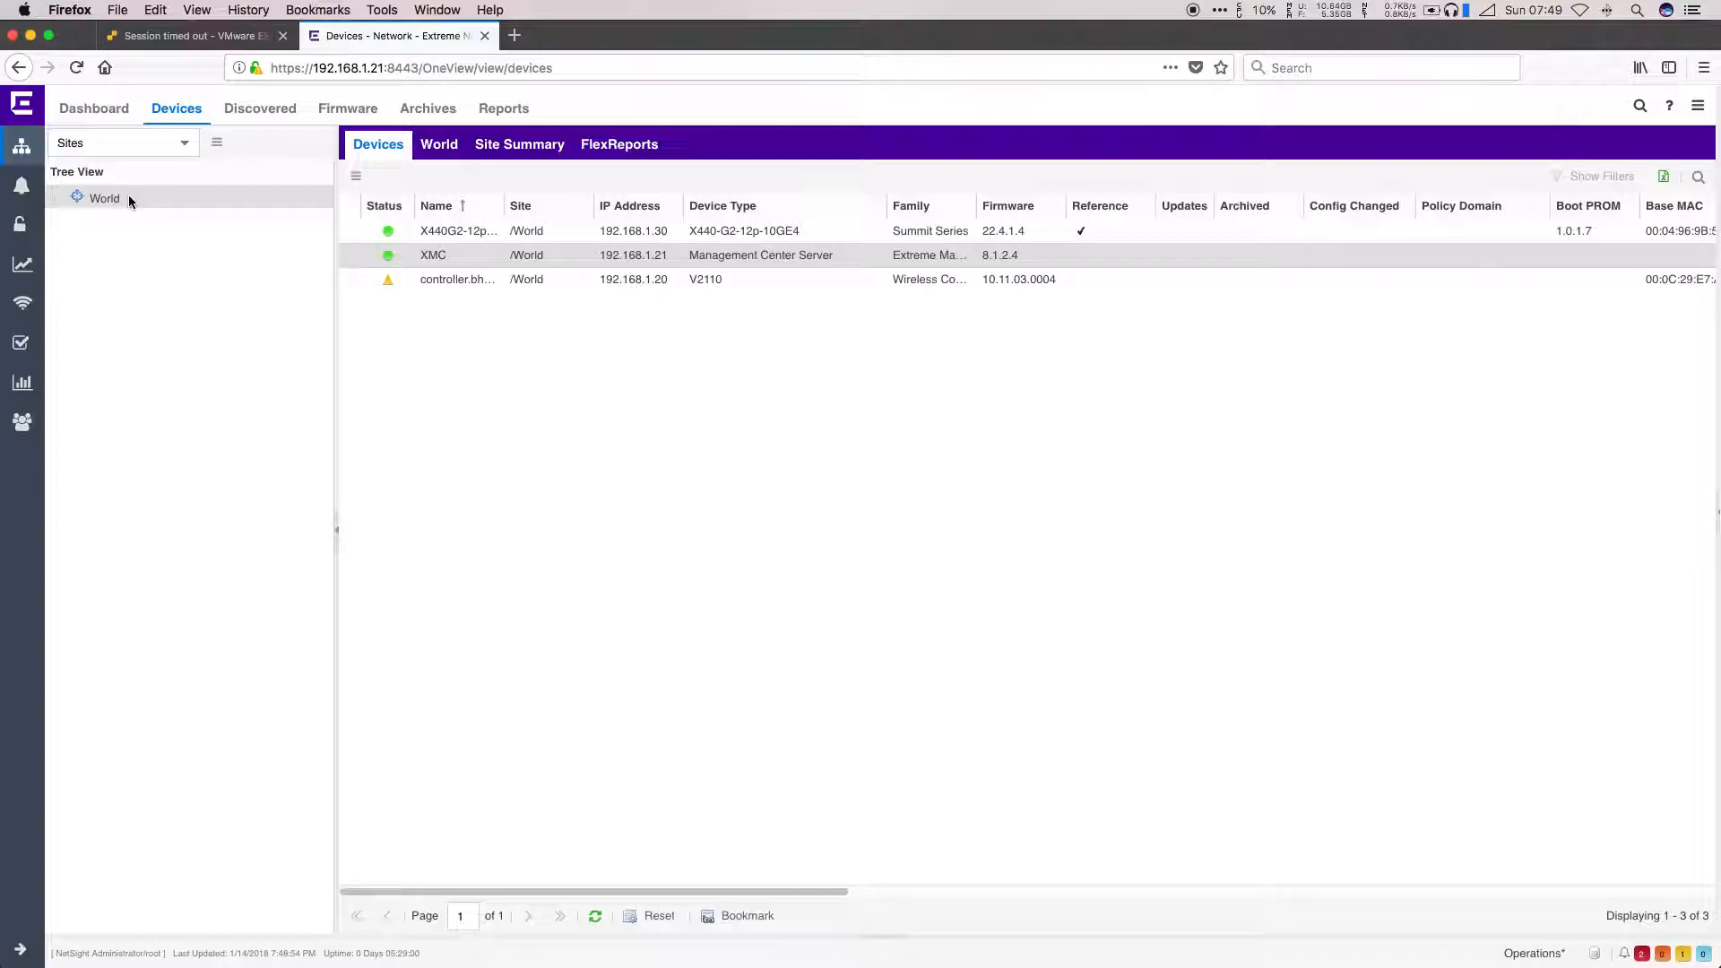
pyautogui.click(21, 225)
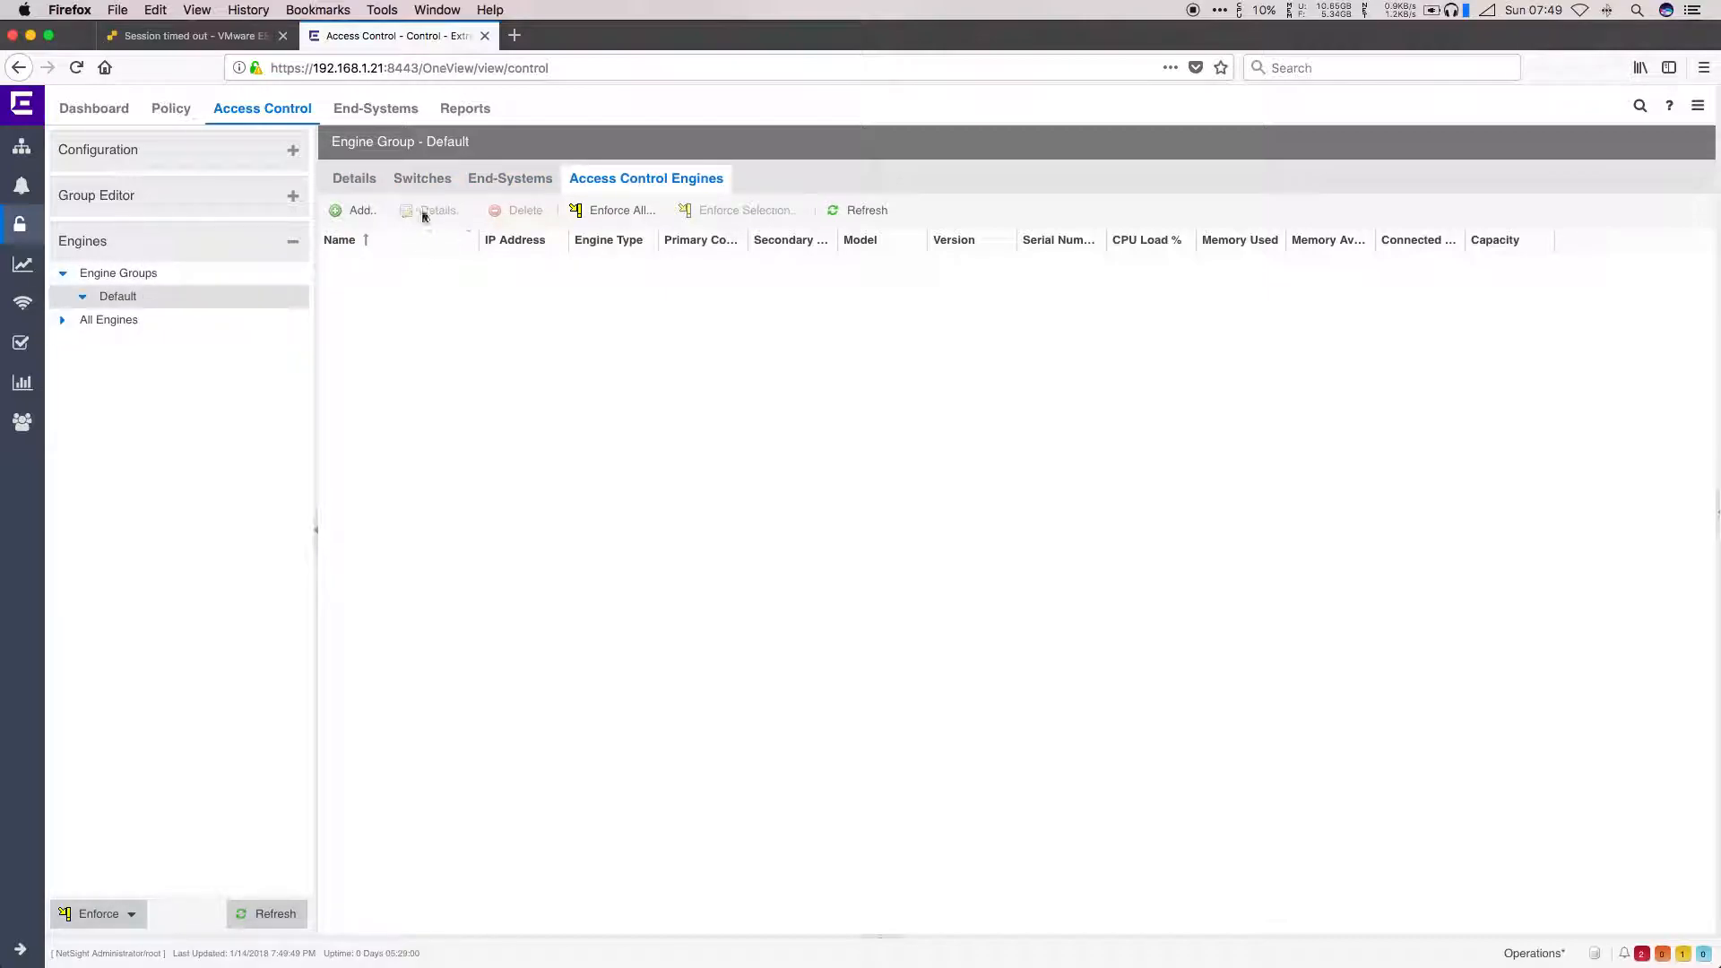
pyautogui.click(353, 212)
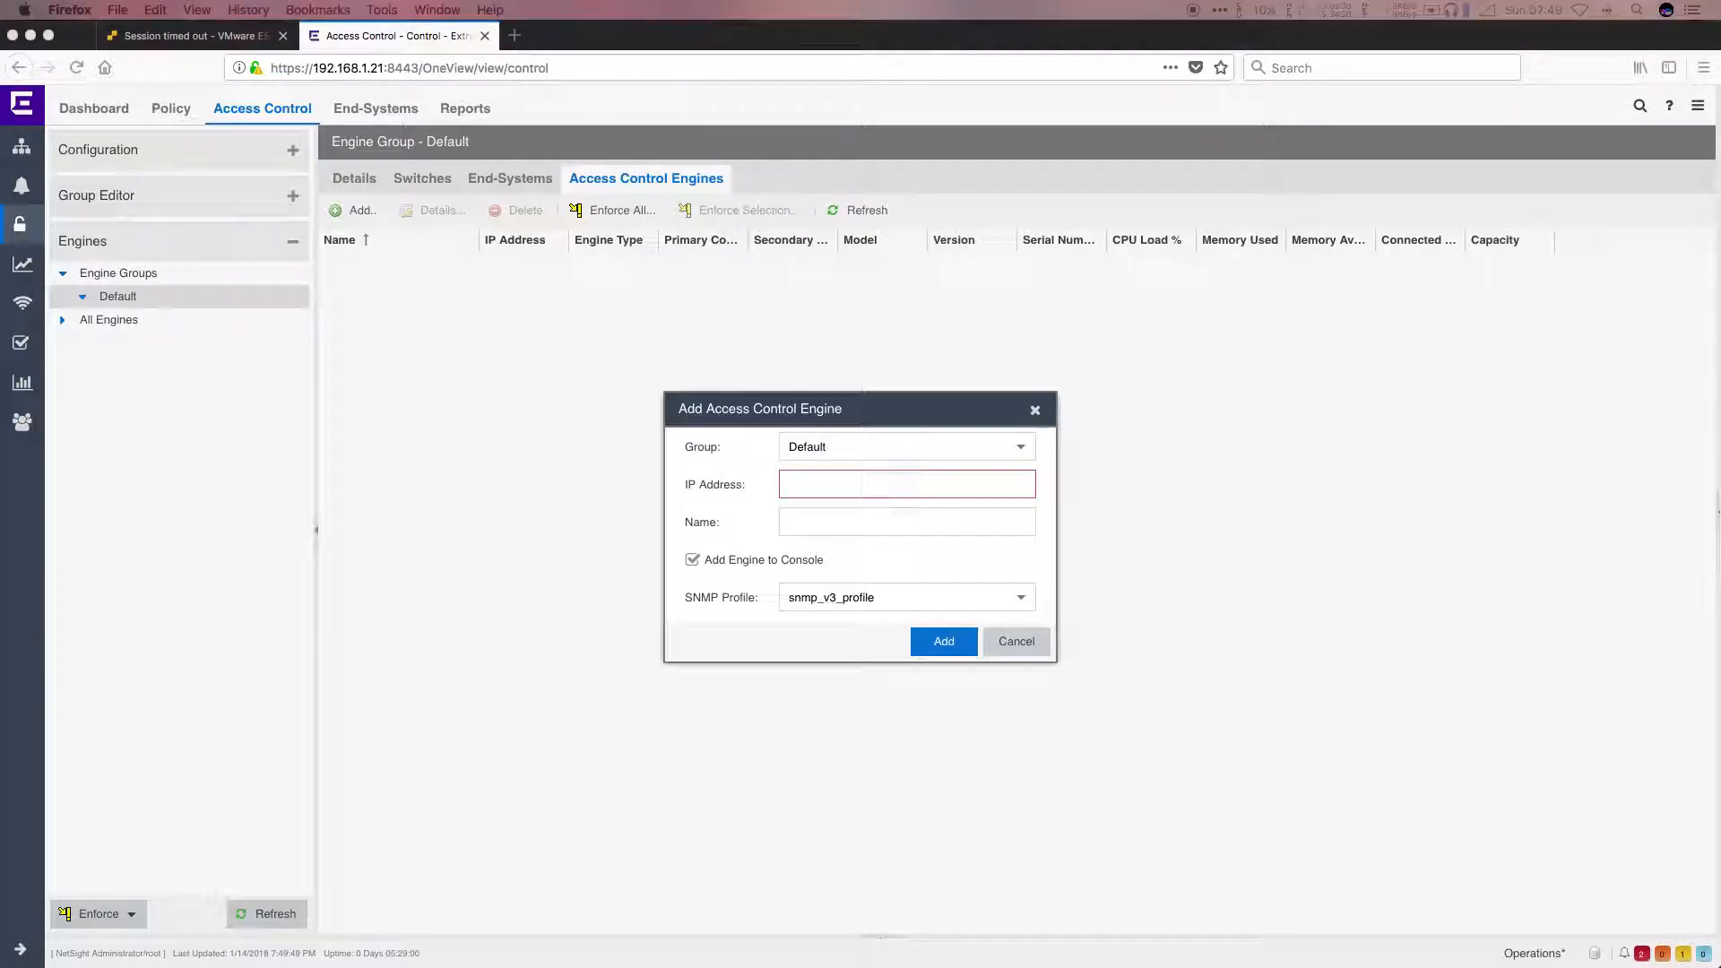
pyautogui.write('192.168.1.26')
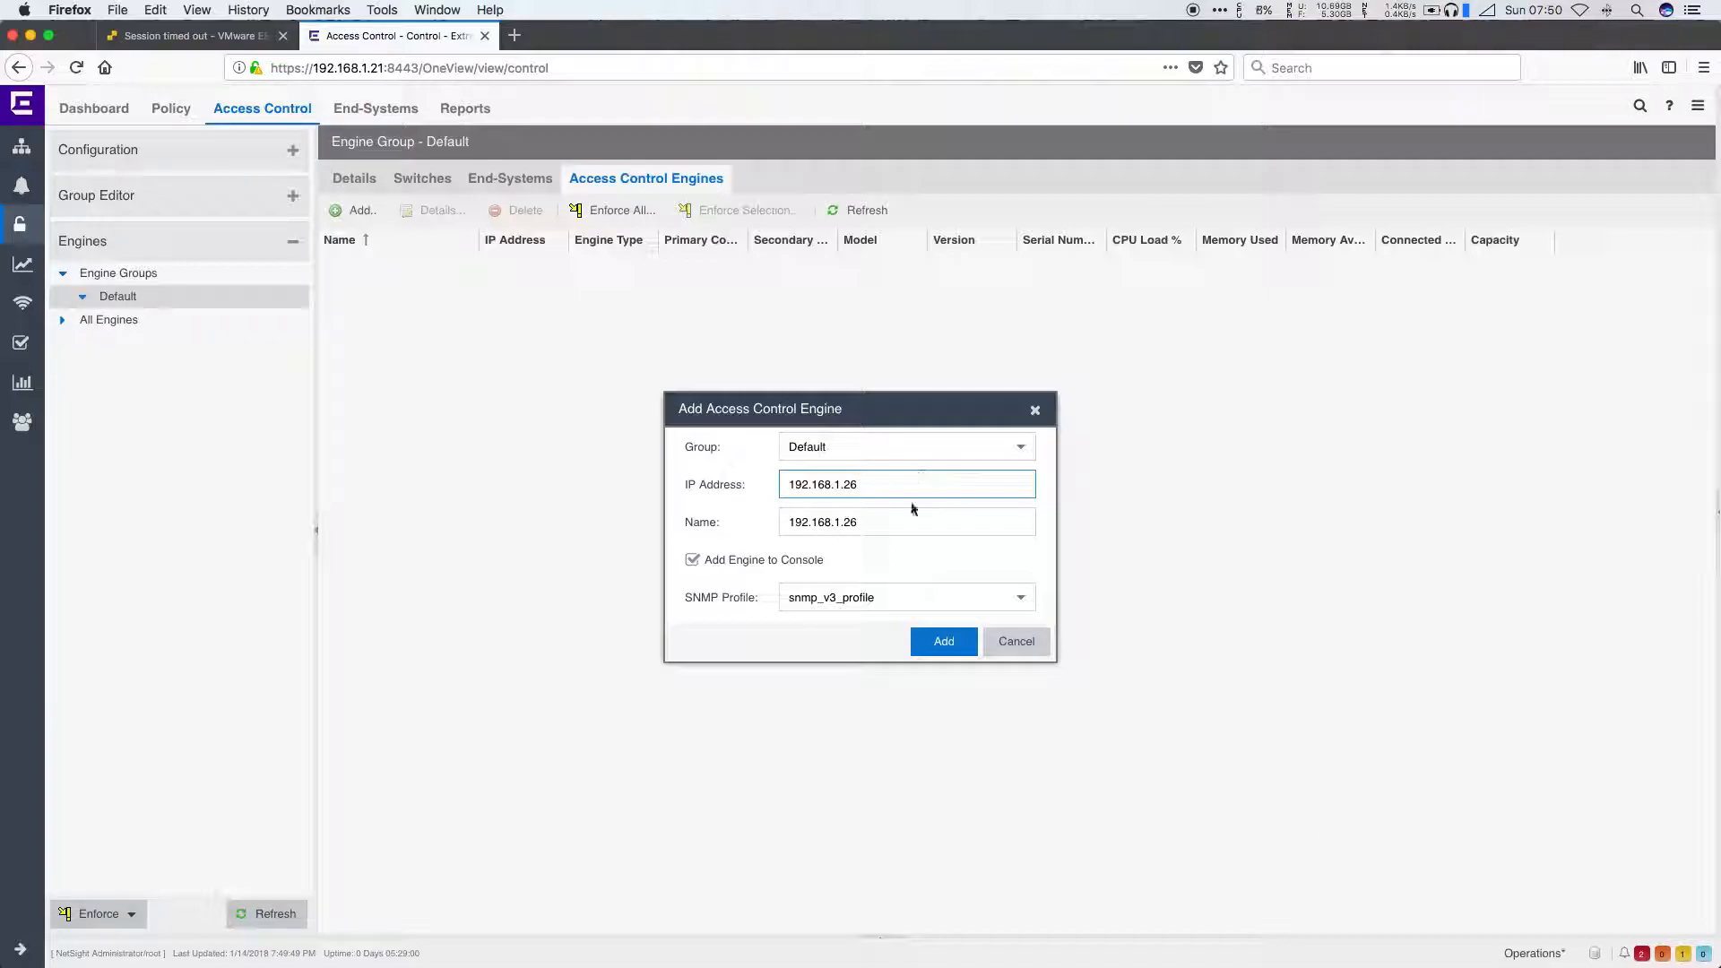
pyautogui.click(905, 515)
pyautogui.write('NAC1')
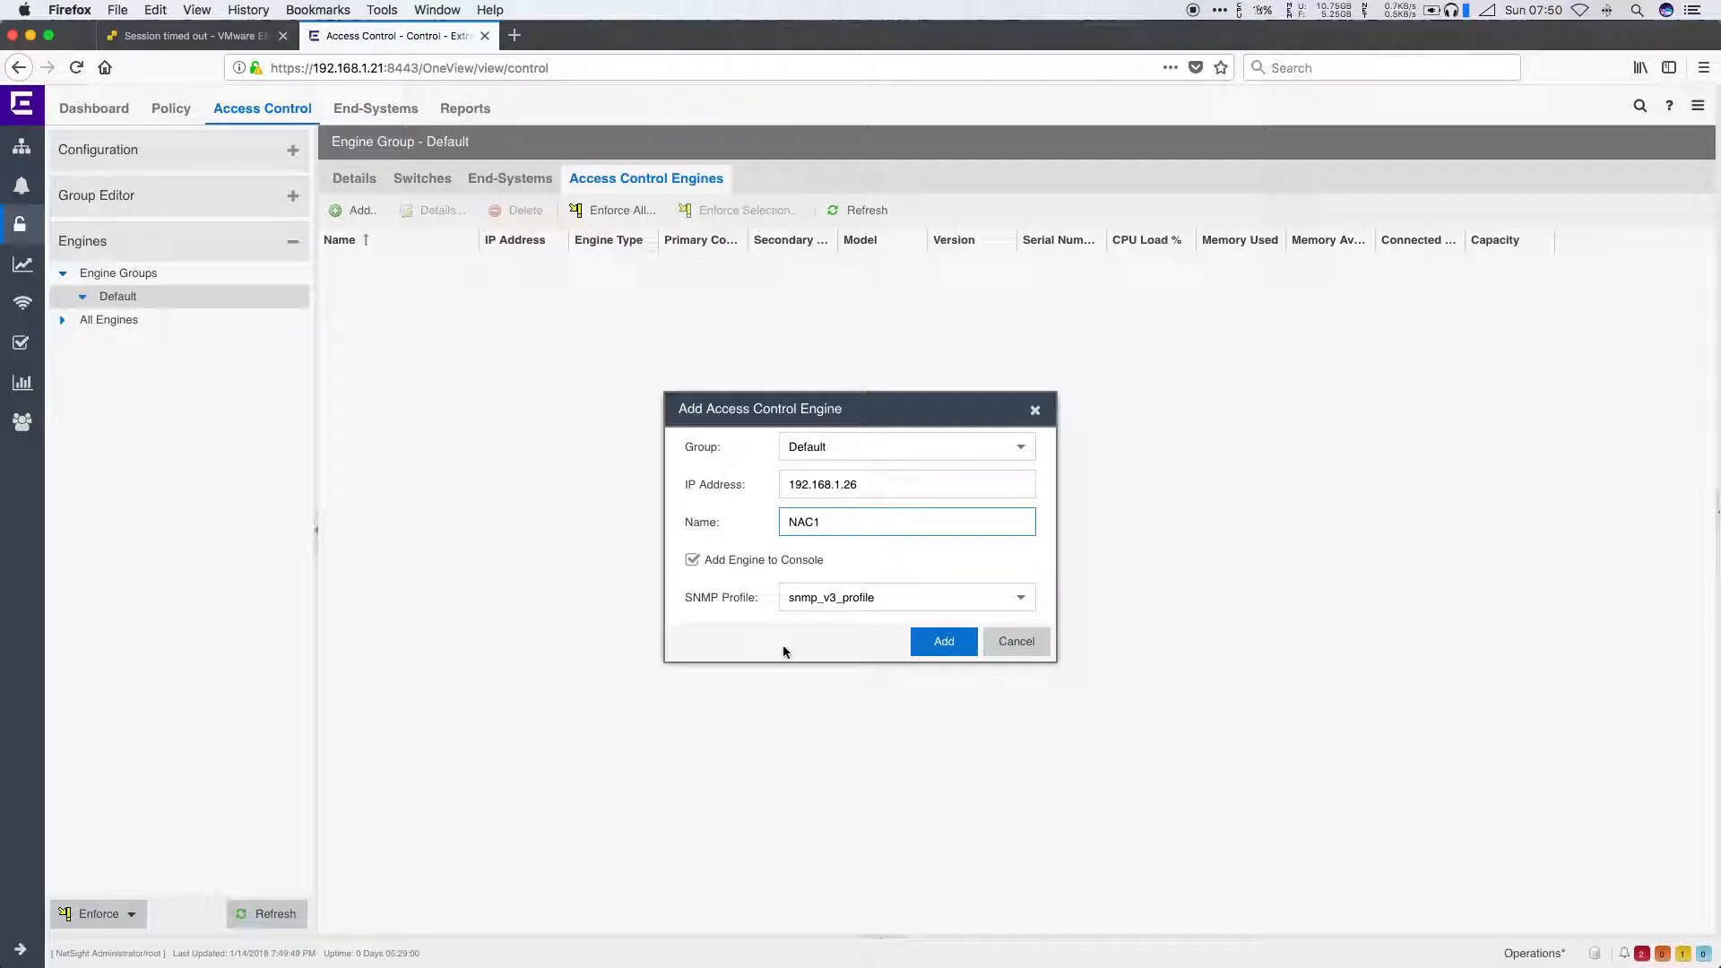
pyautogui.click(946, 642)
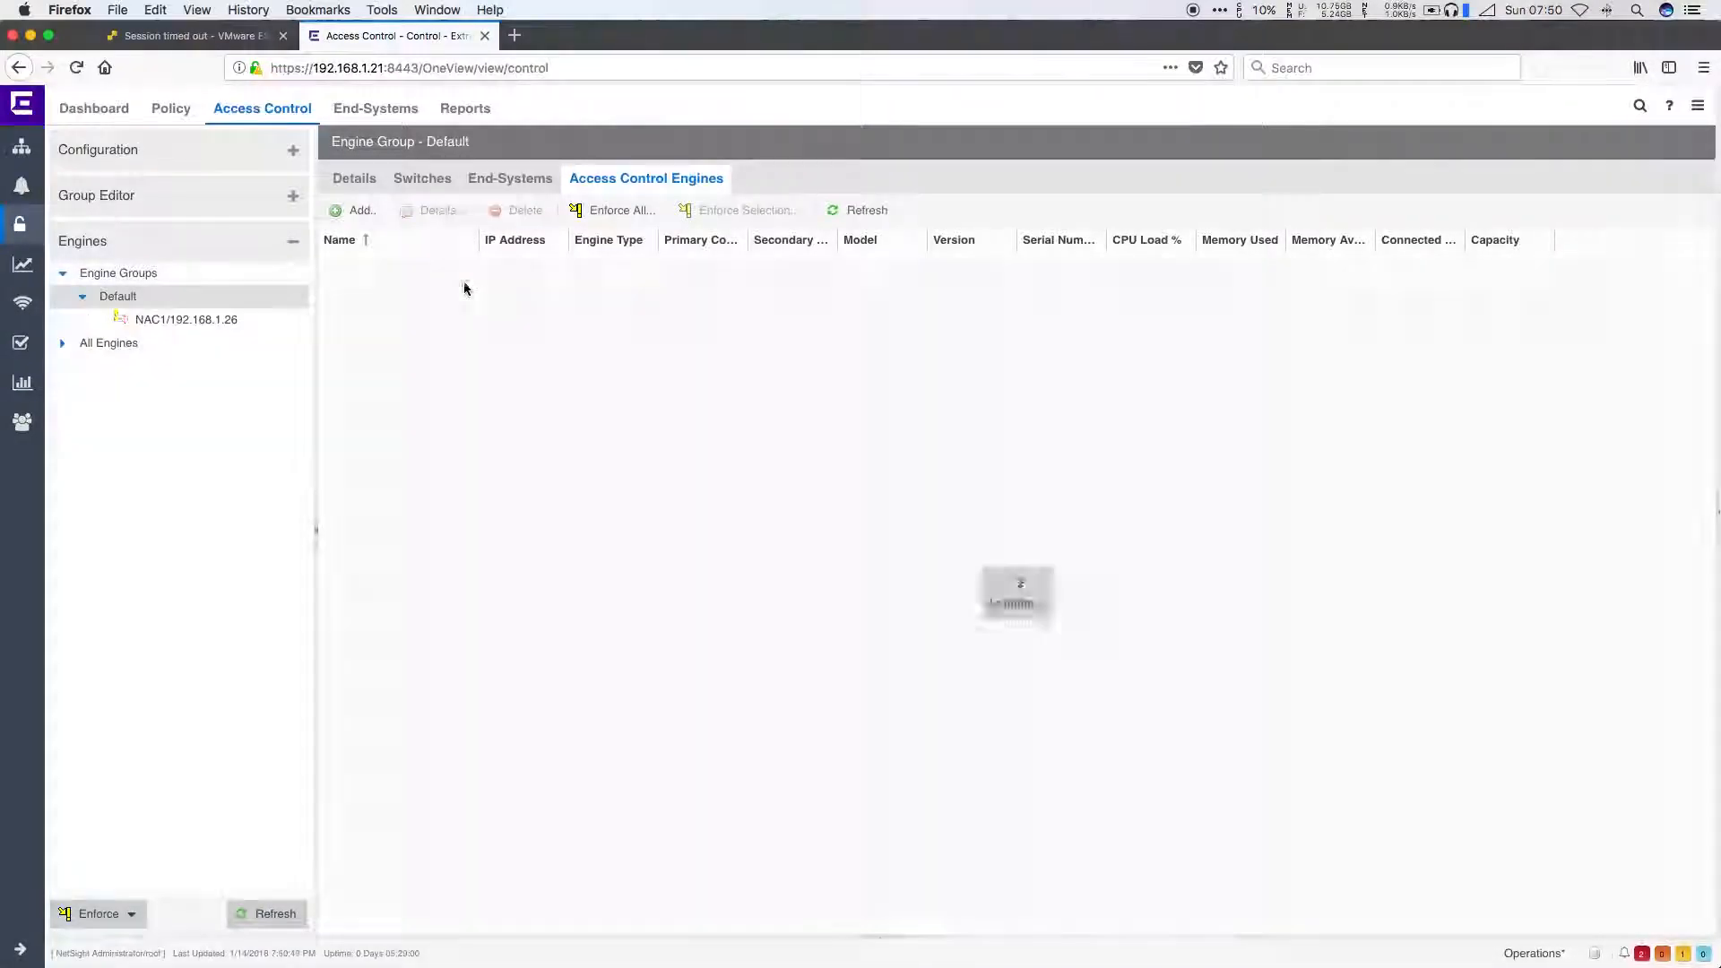
# Step: Accept the license agreement and apply an evaluation license (NETSIGHTEVAL) to engine NAC1
pyautogui.click(187, 320)
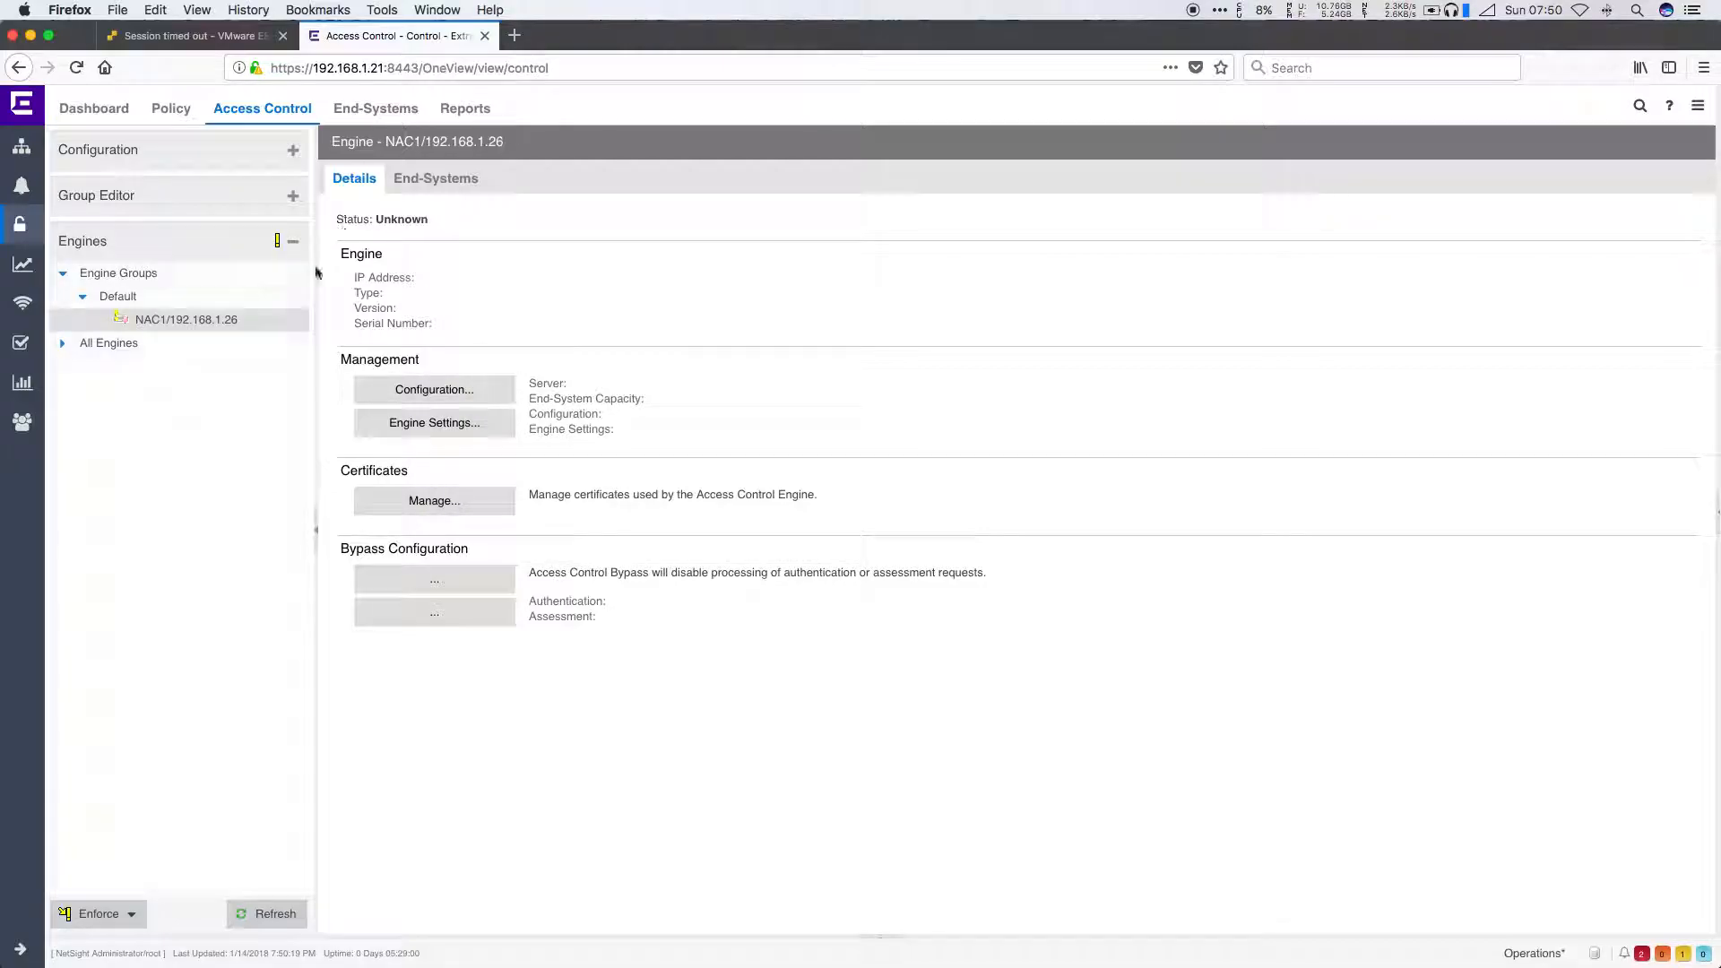
pyautogui.click(226, 323)
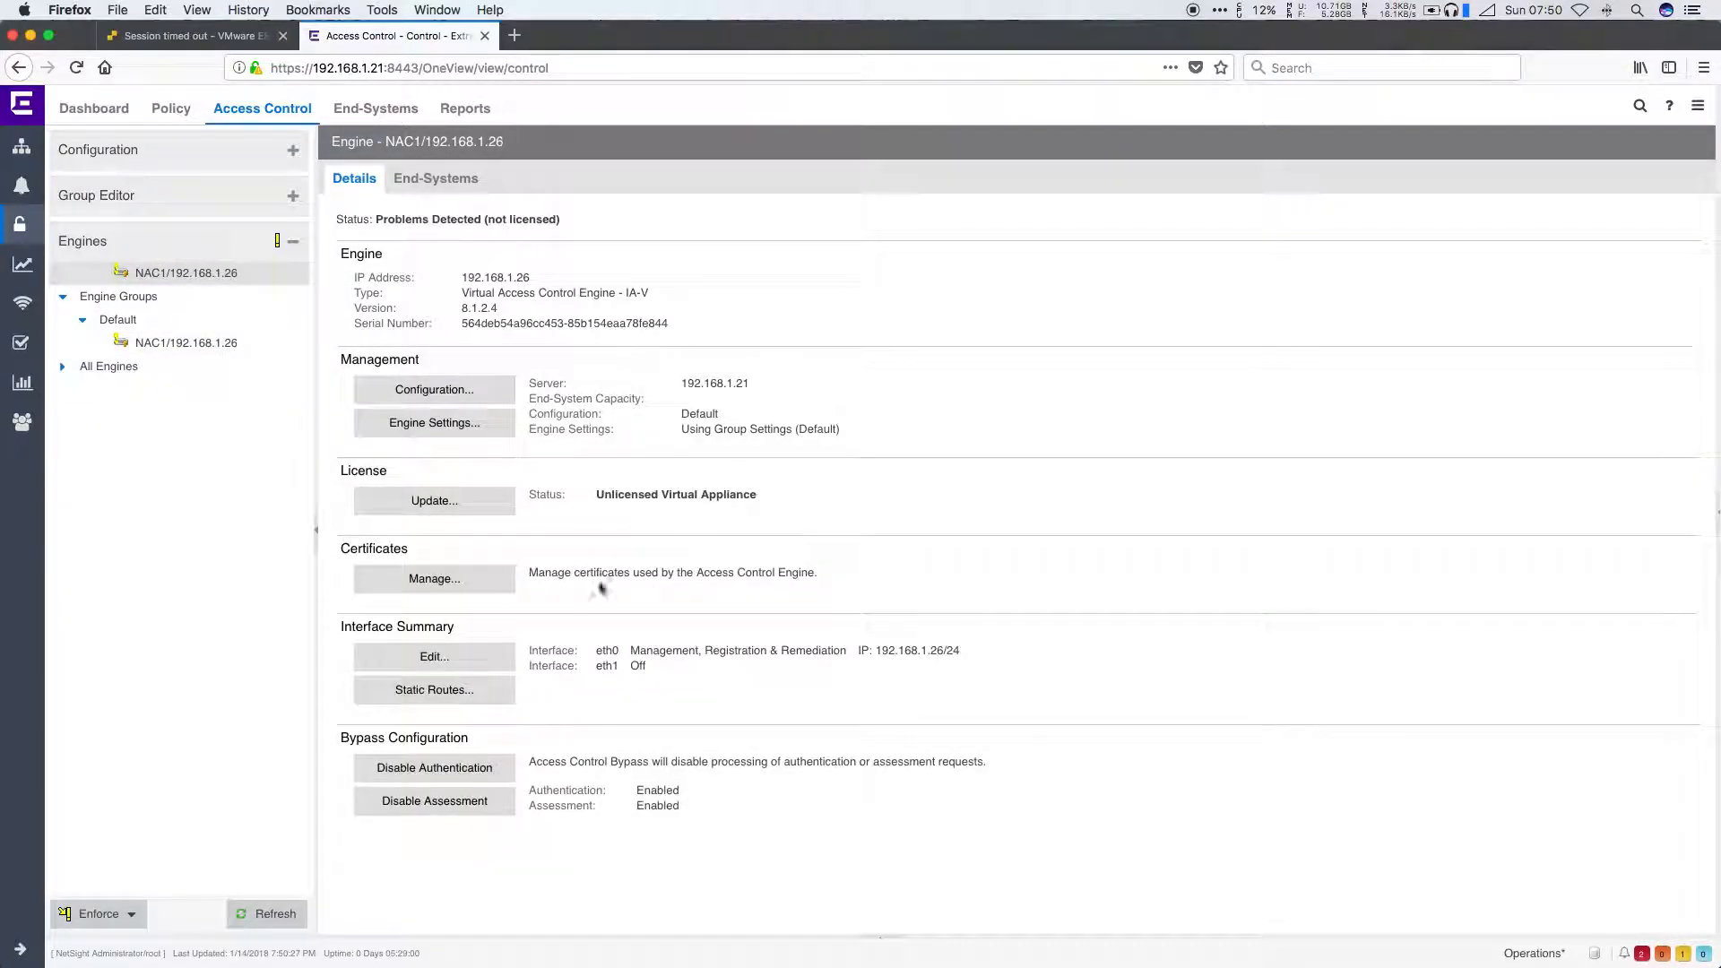
pyautogui.click(466, 511)
pyautogui.click(714, 593)
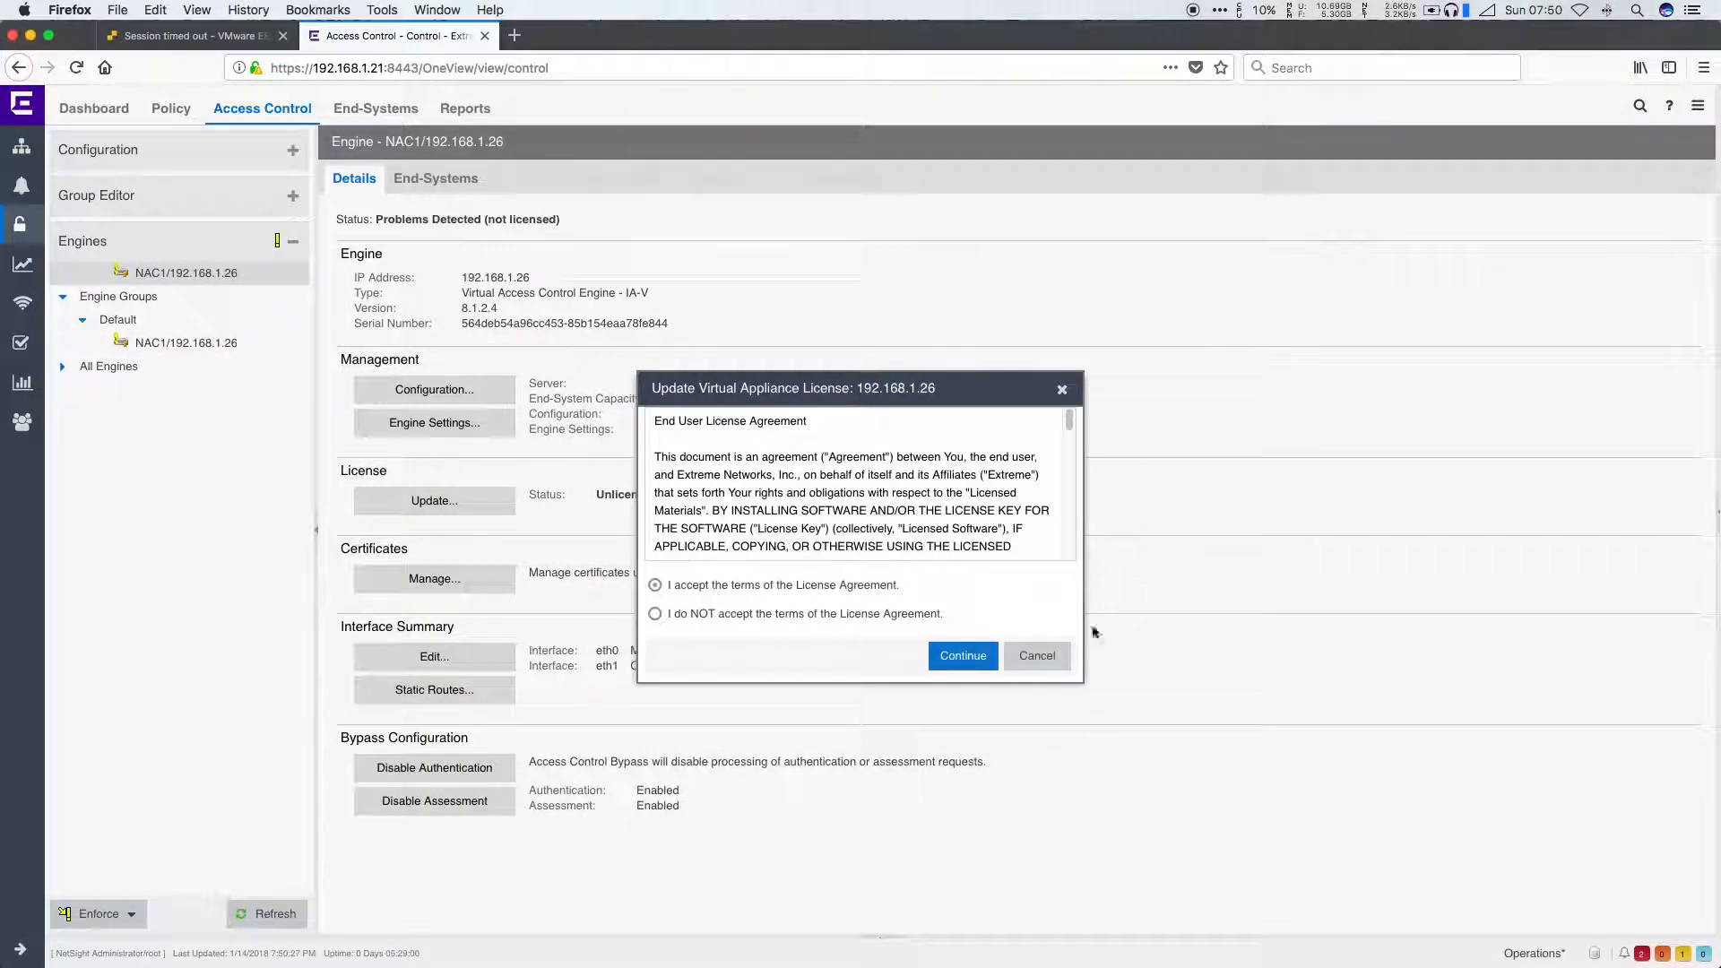
pyautogui.click(961, 655)
pyautogui.click(873, 655)
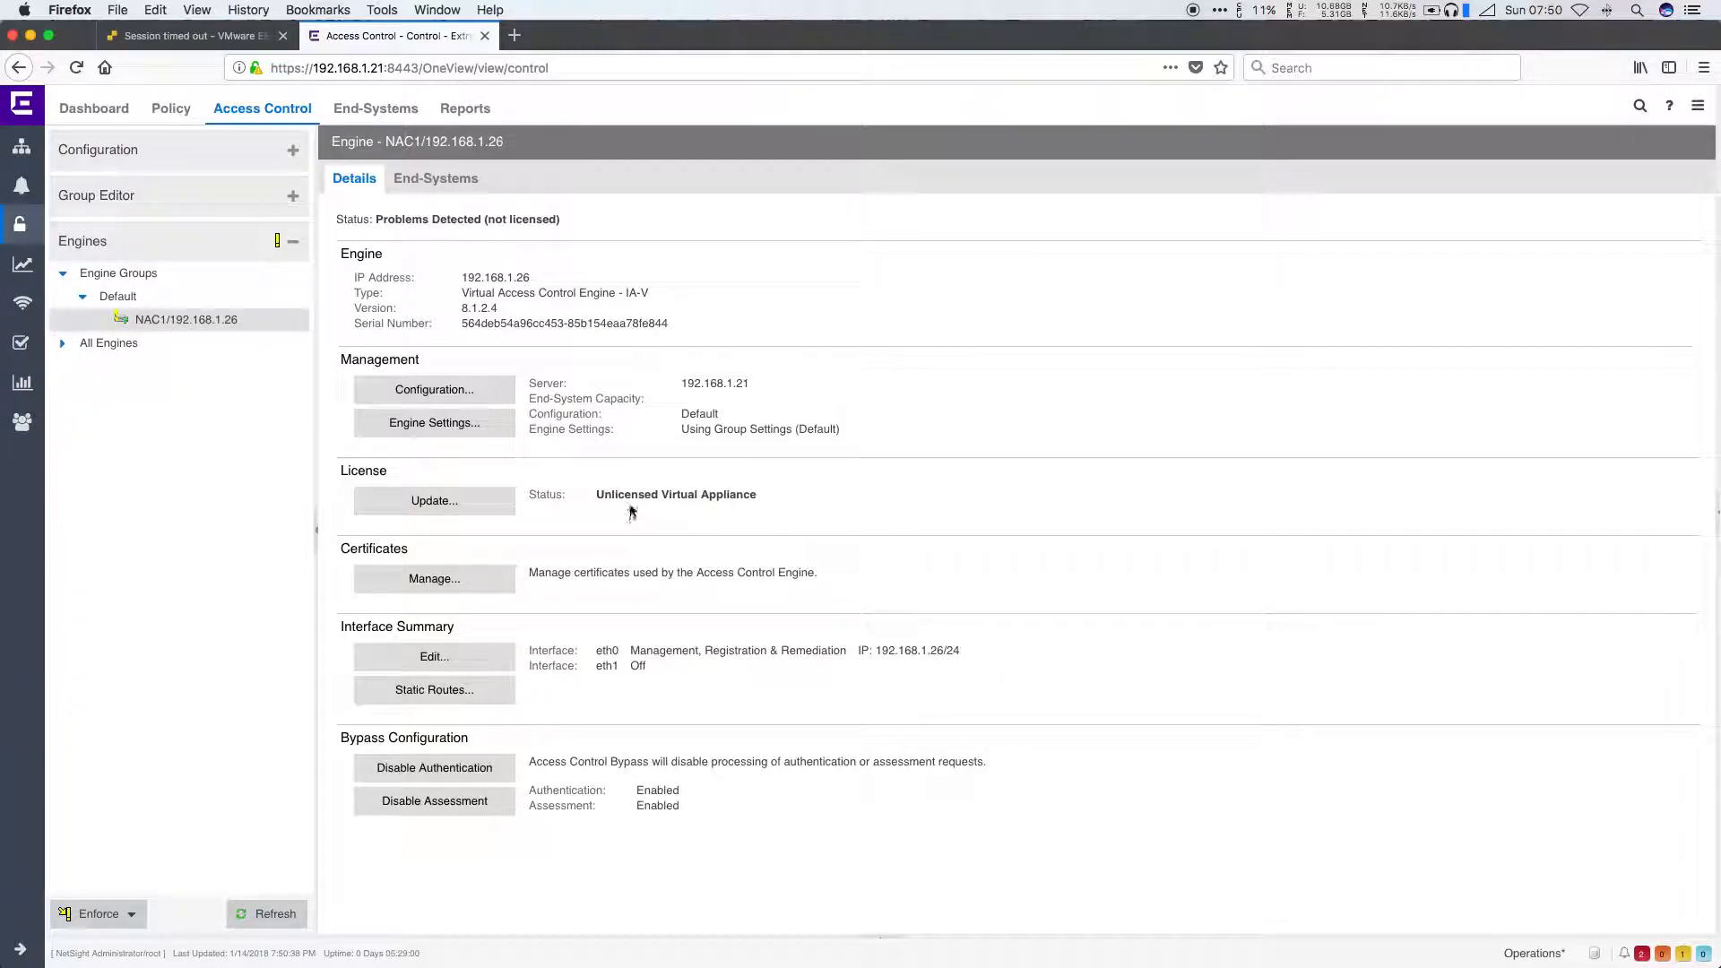
pyautogui.click(134, 326)
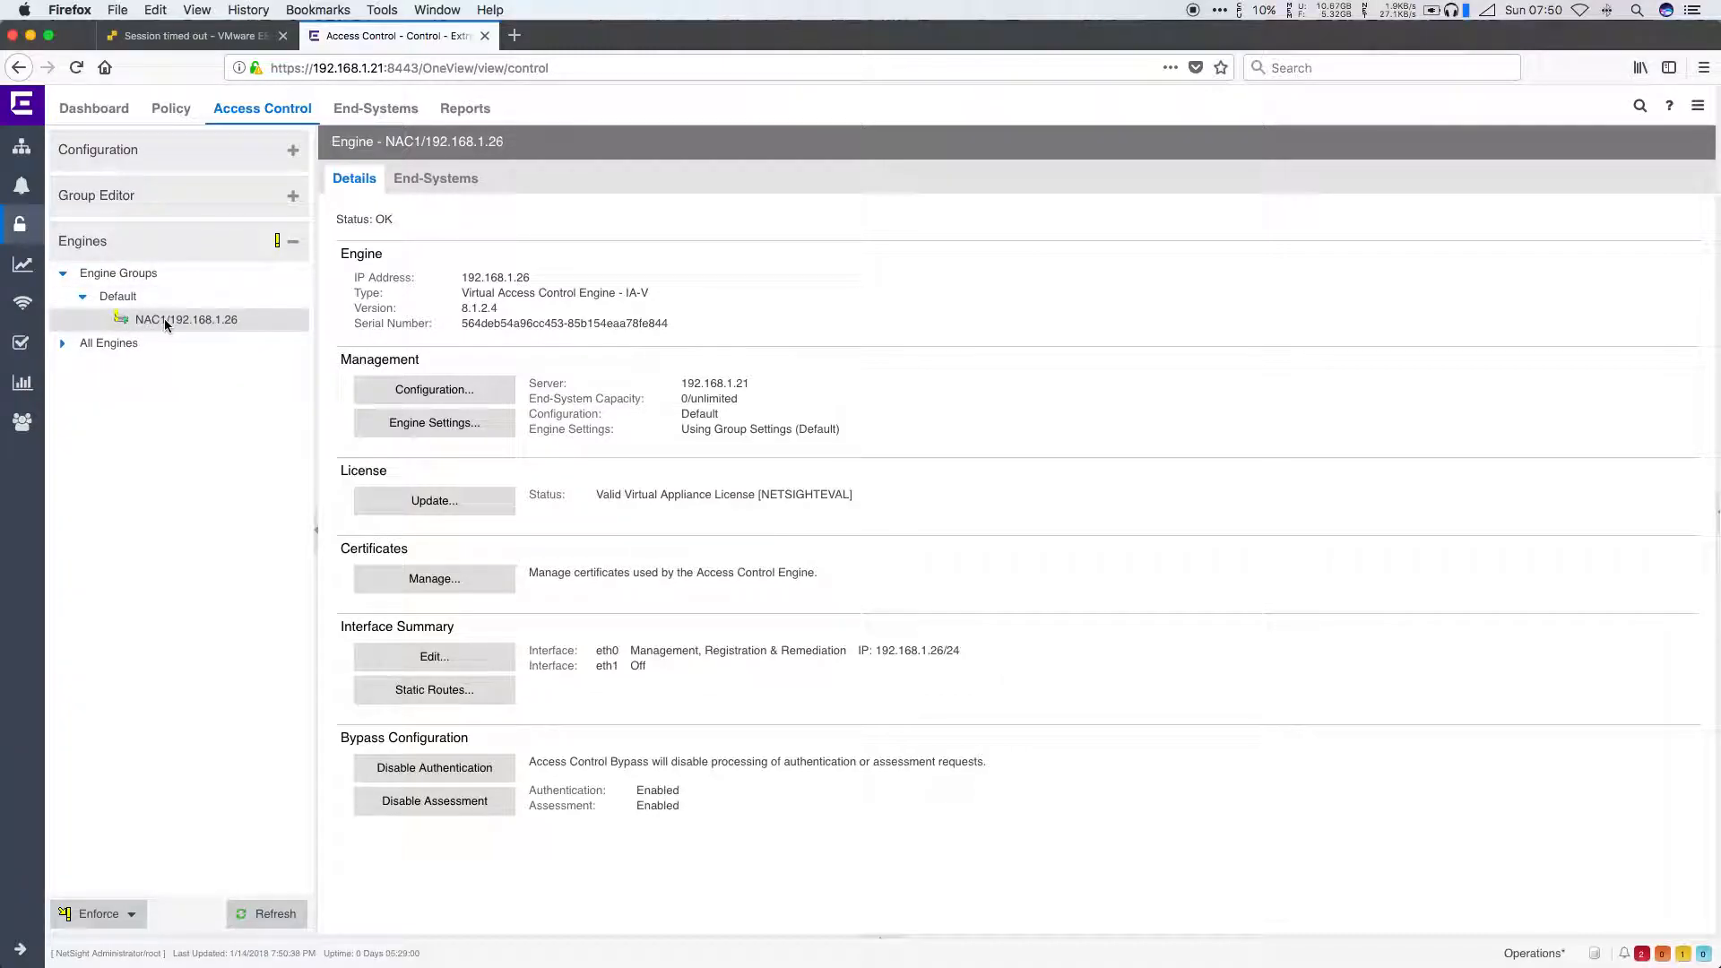
# Step: Enforce NAC1's configuration to all access control engines despite warnings, then view the network devices list
pyautogui.rightClick(170, 320)
pyautogui.click(231, 331)
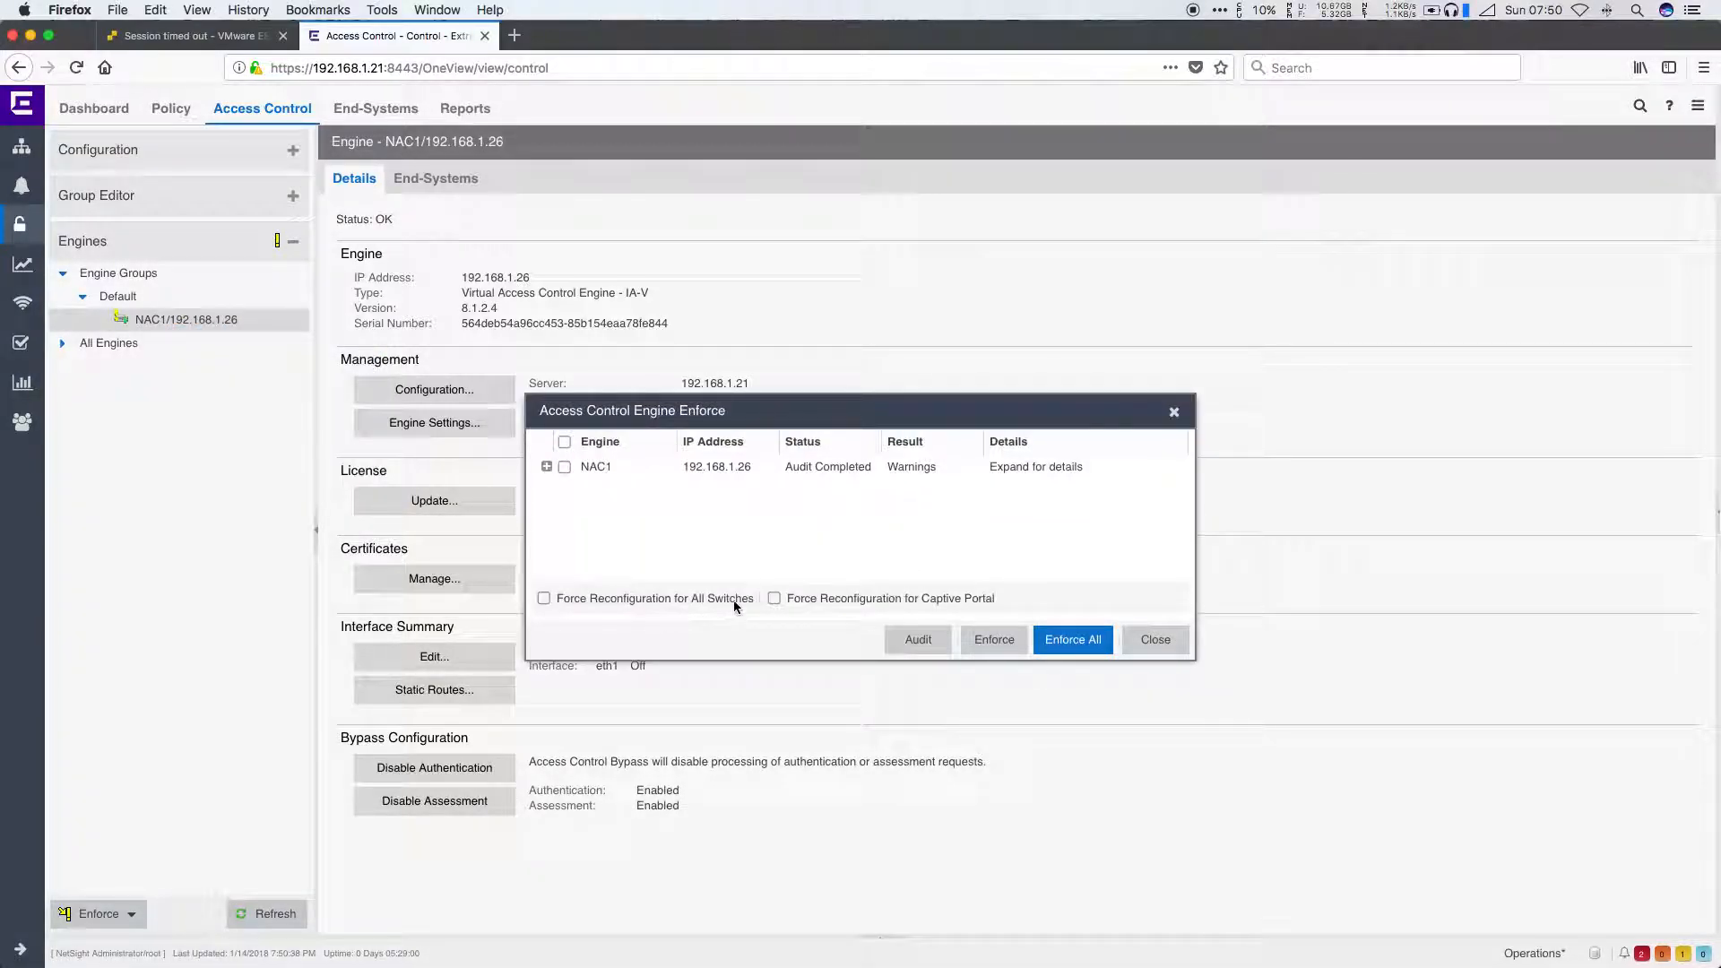
pyautogui.click(1073, 641)
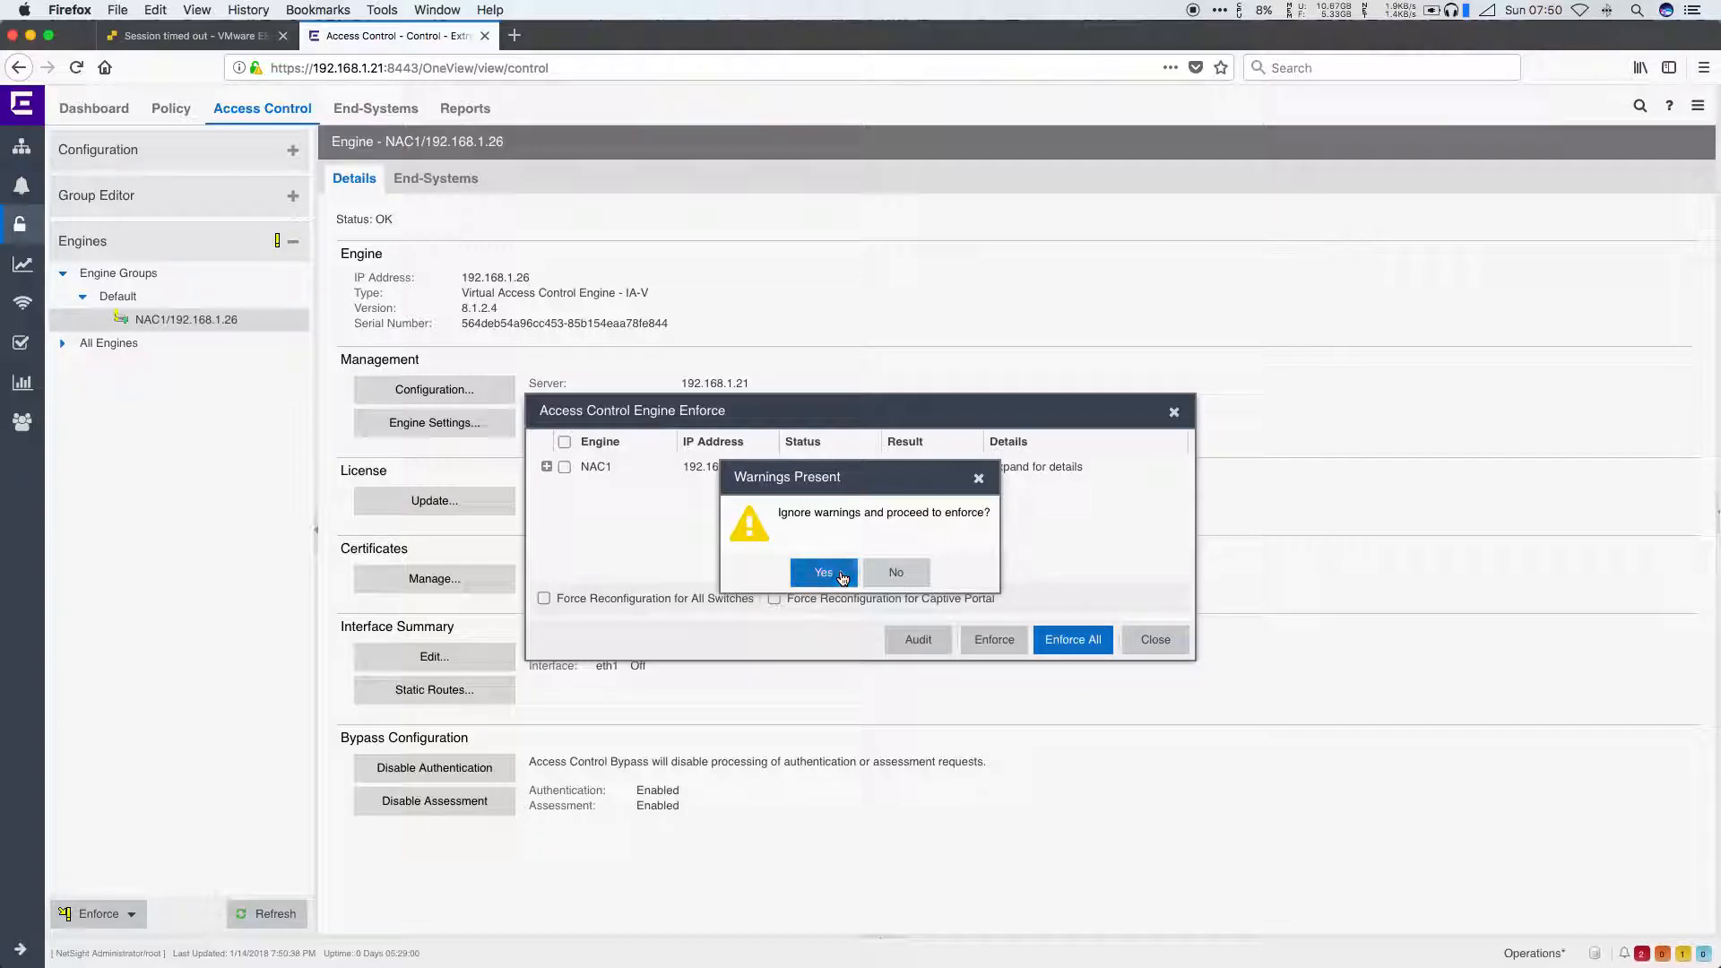
pyautogui.click(843, 576)
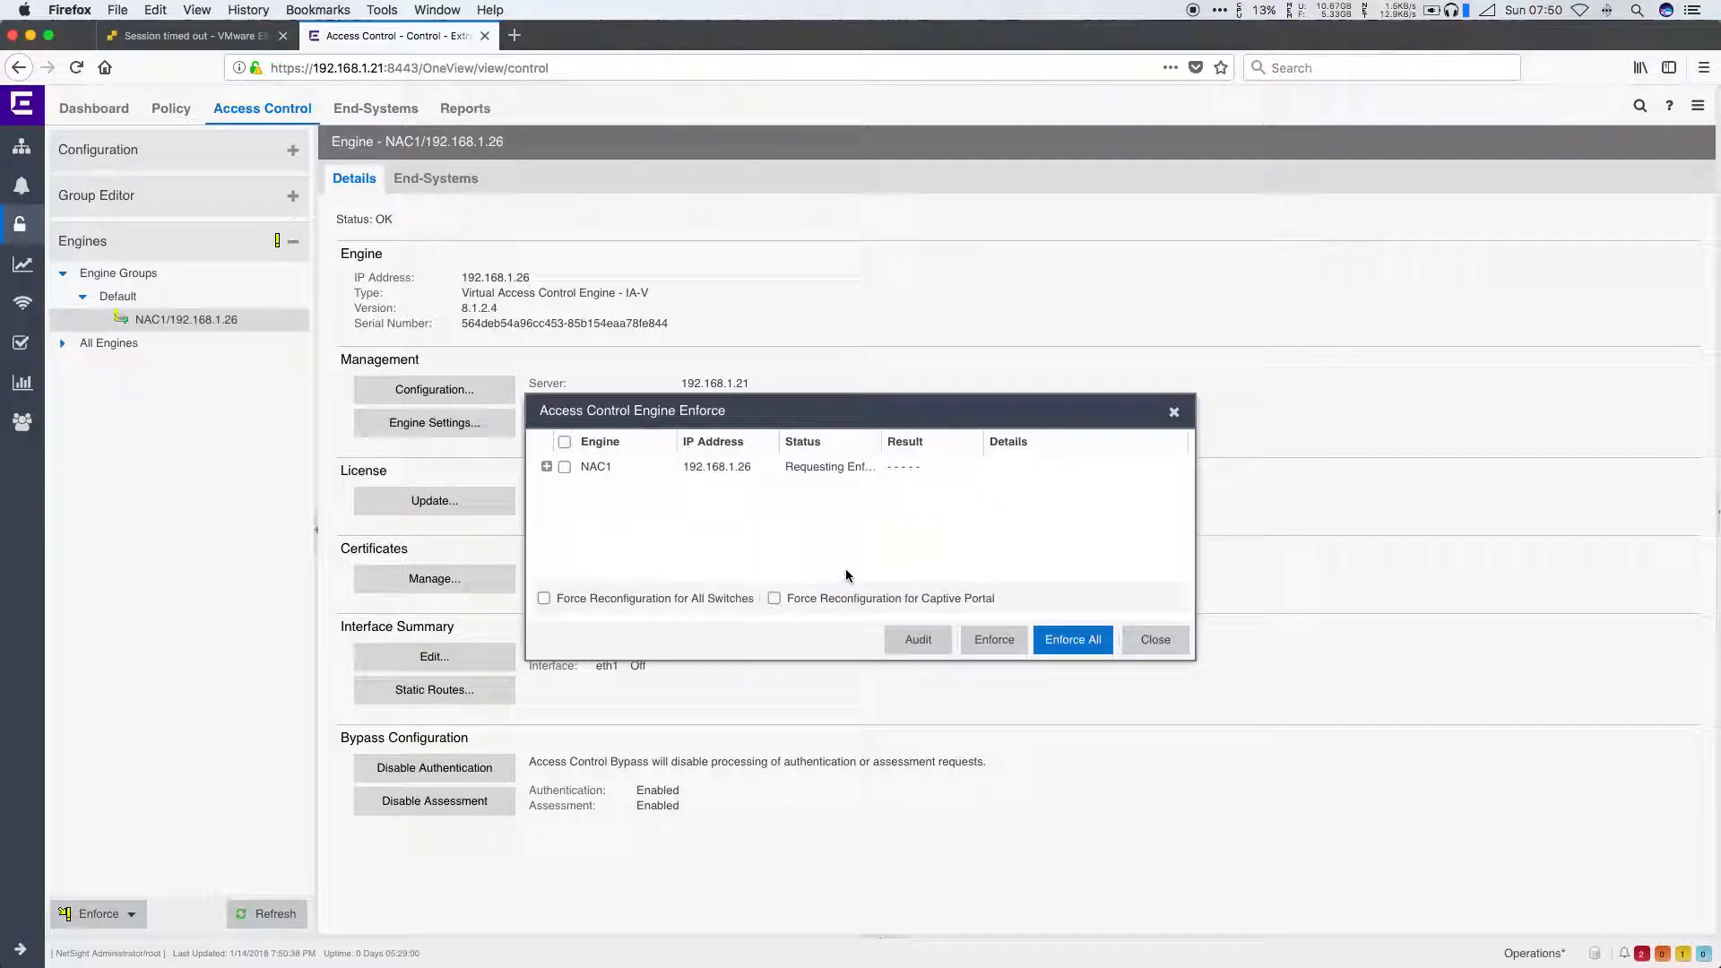
pyautogui.click(1155, 640)
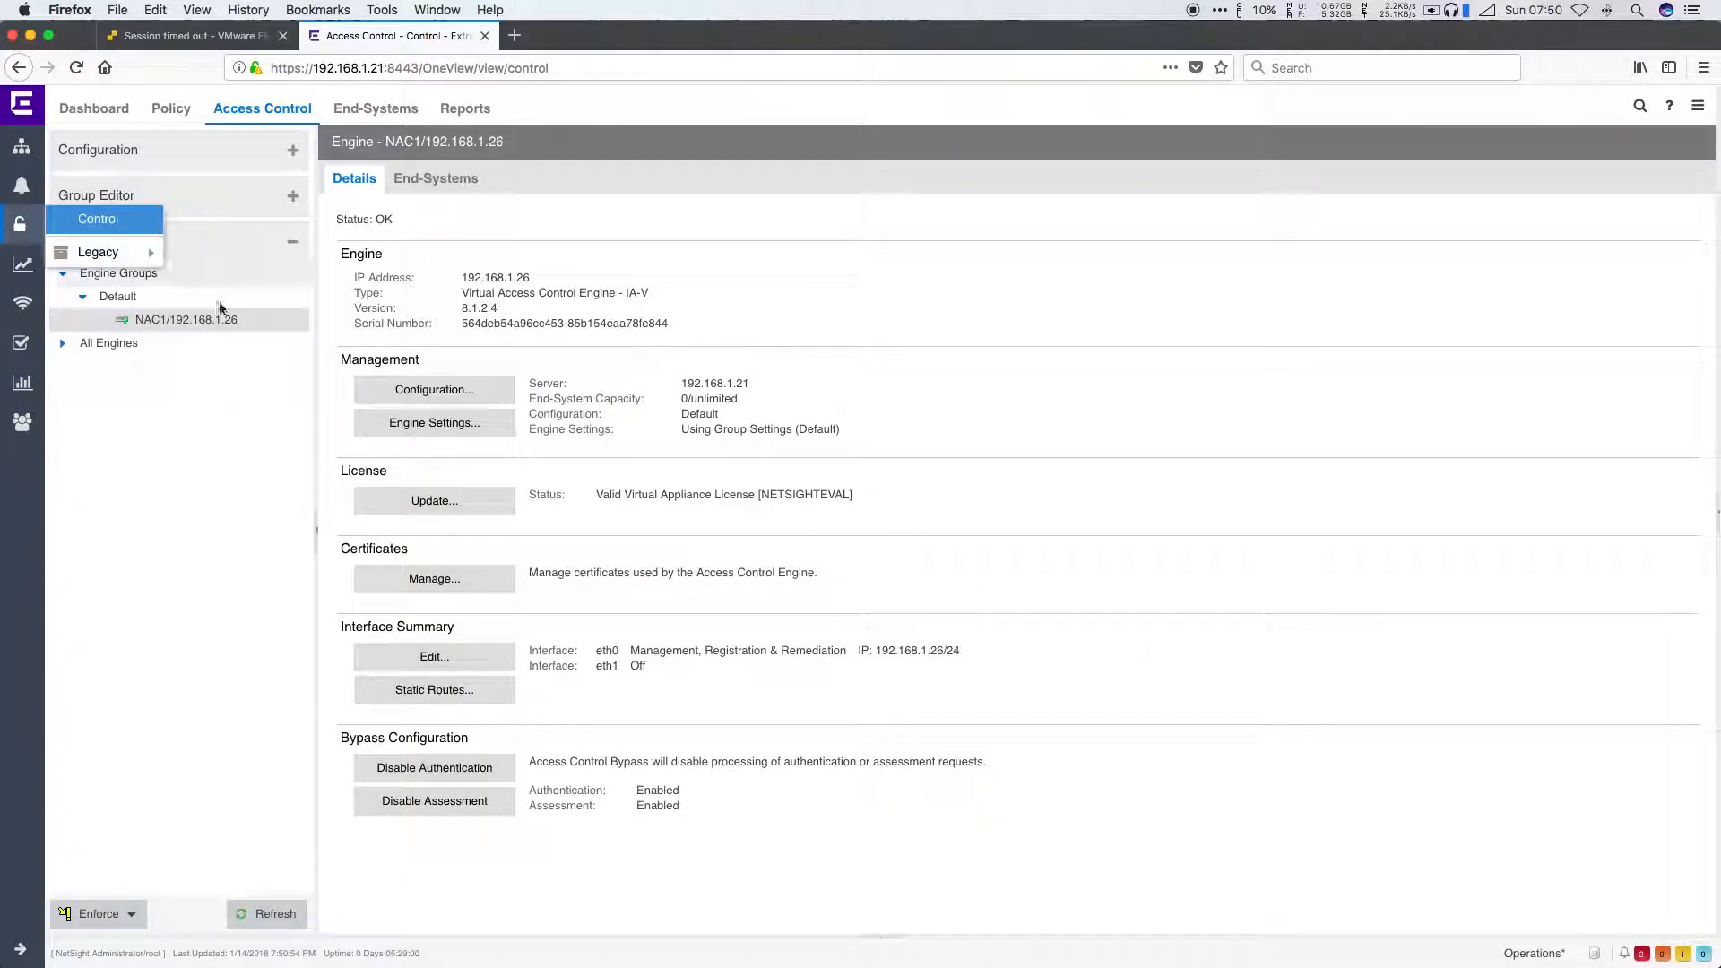
pyautogui.click(109, 110)
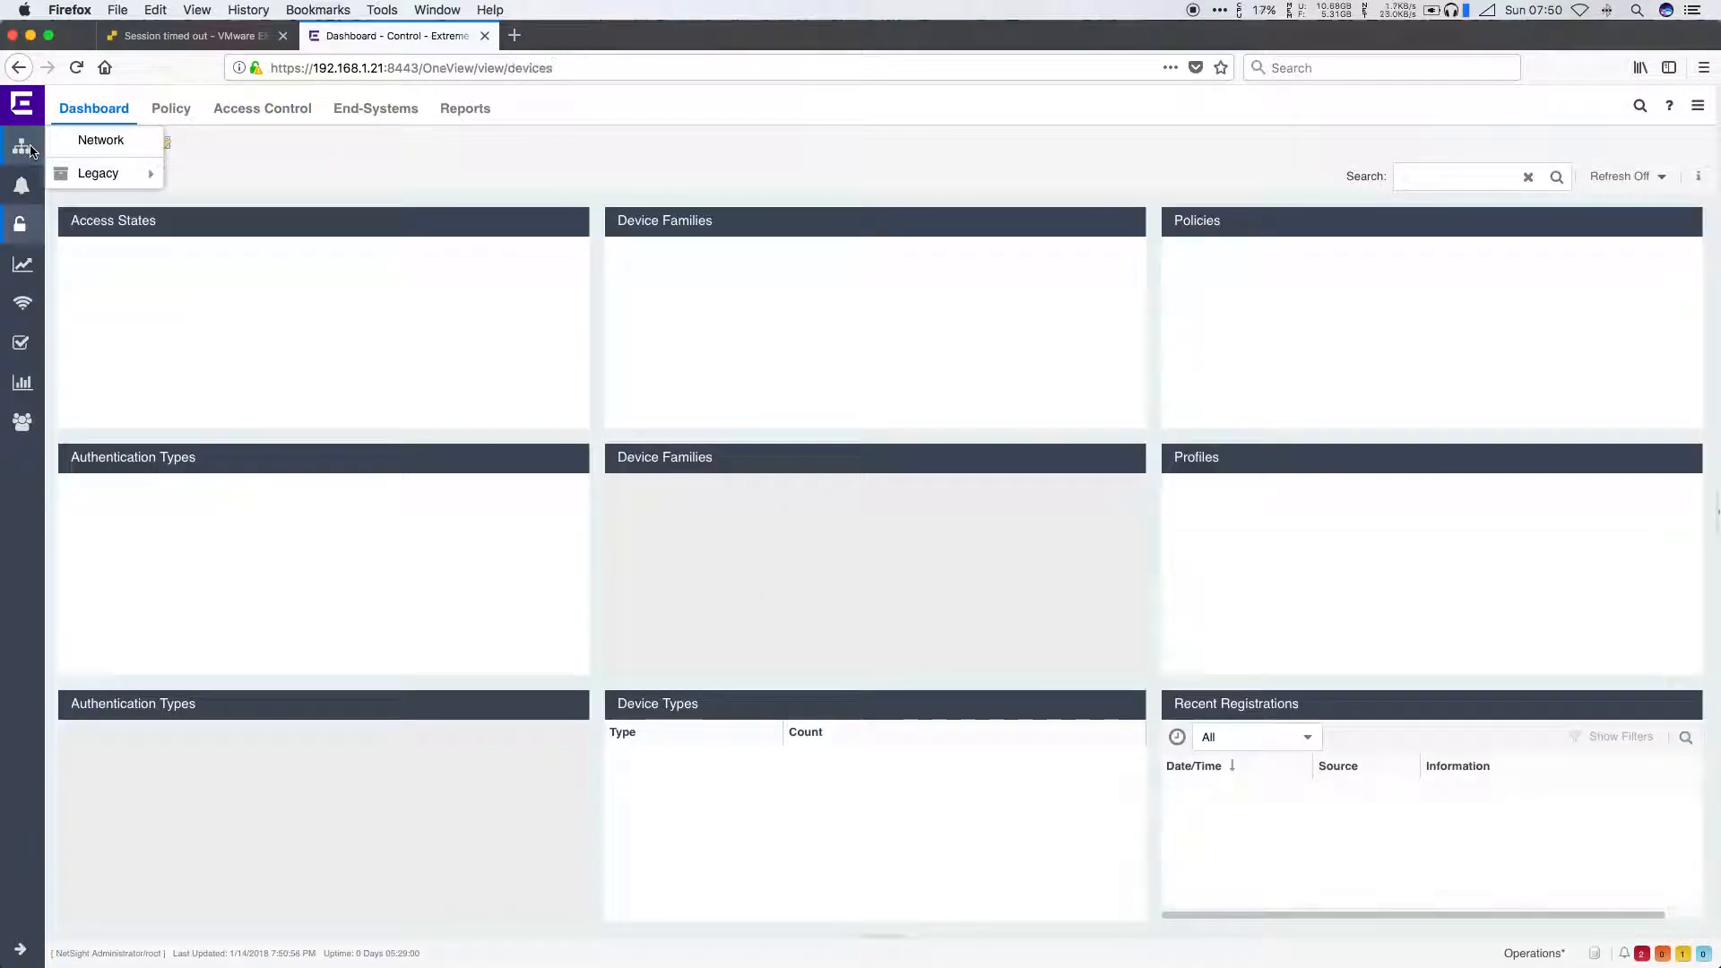
pyautogui.click(29, 150)
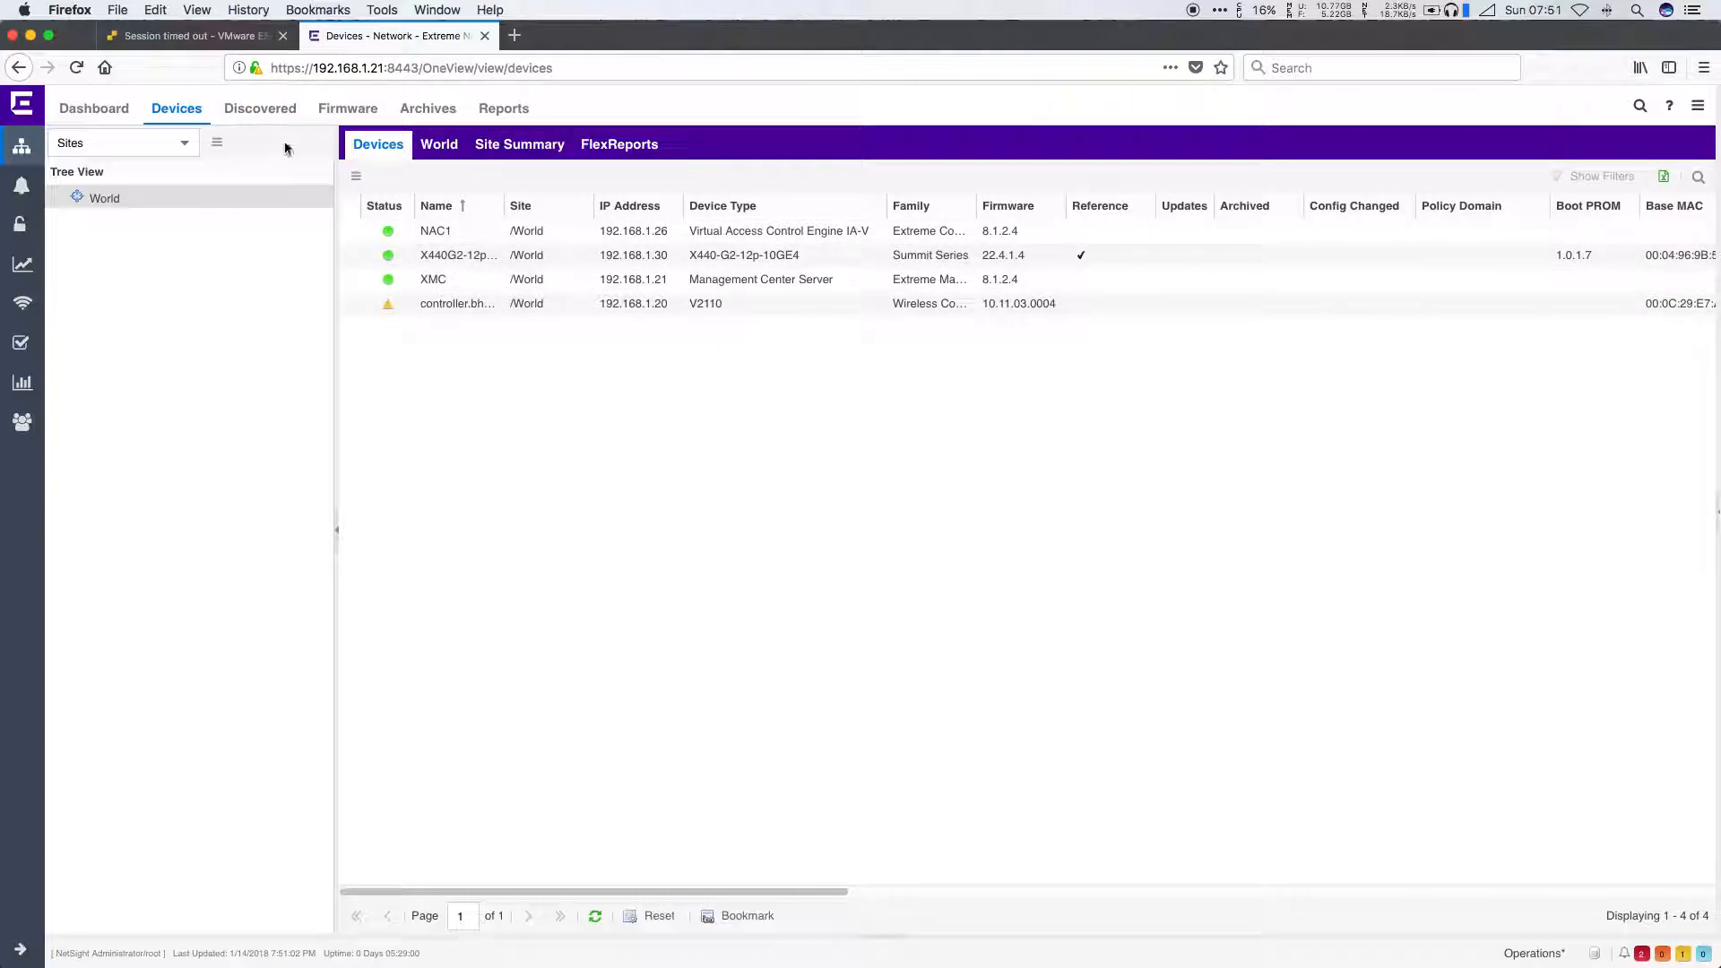
# Step: Add analytics engine Analytics1 at 192.168.1.27 using the snmp_v3_profile SNMP profile
pyautogui.click(22, 266)
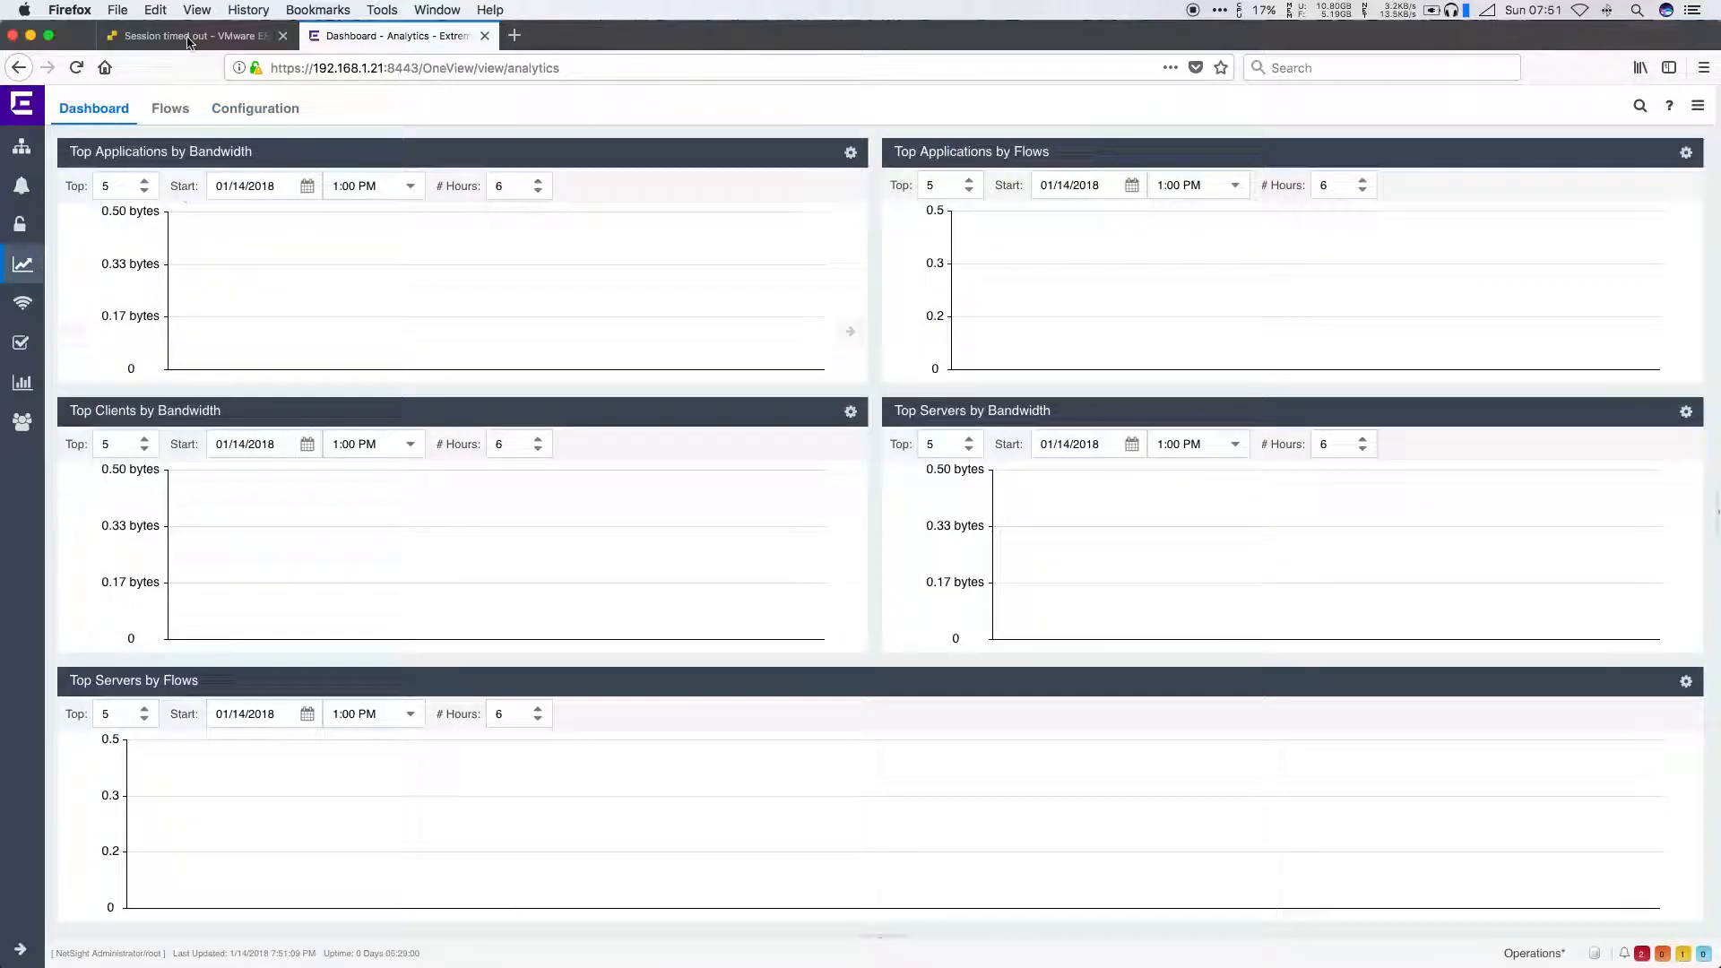
pyautogui.click(251, 108)
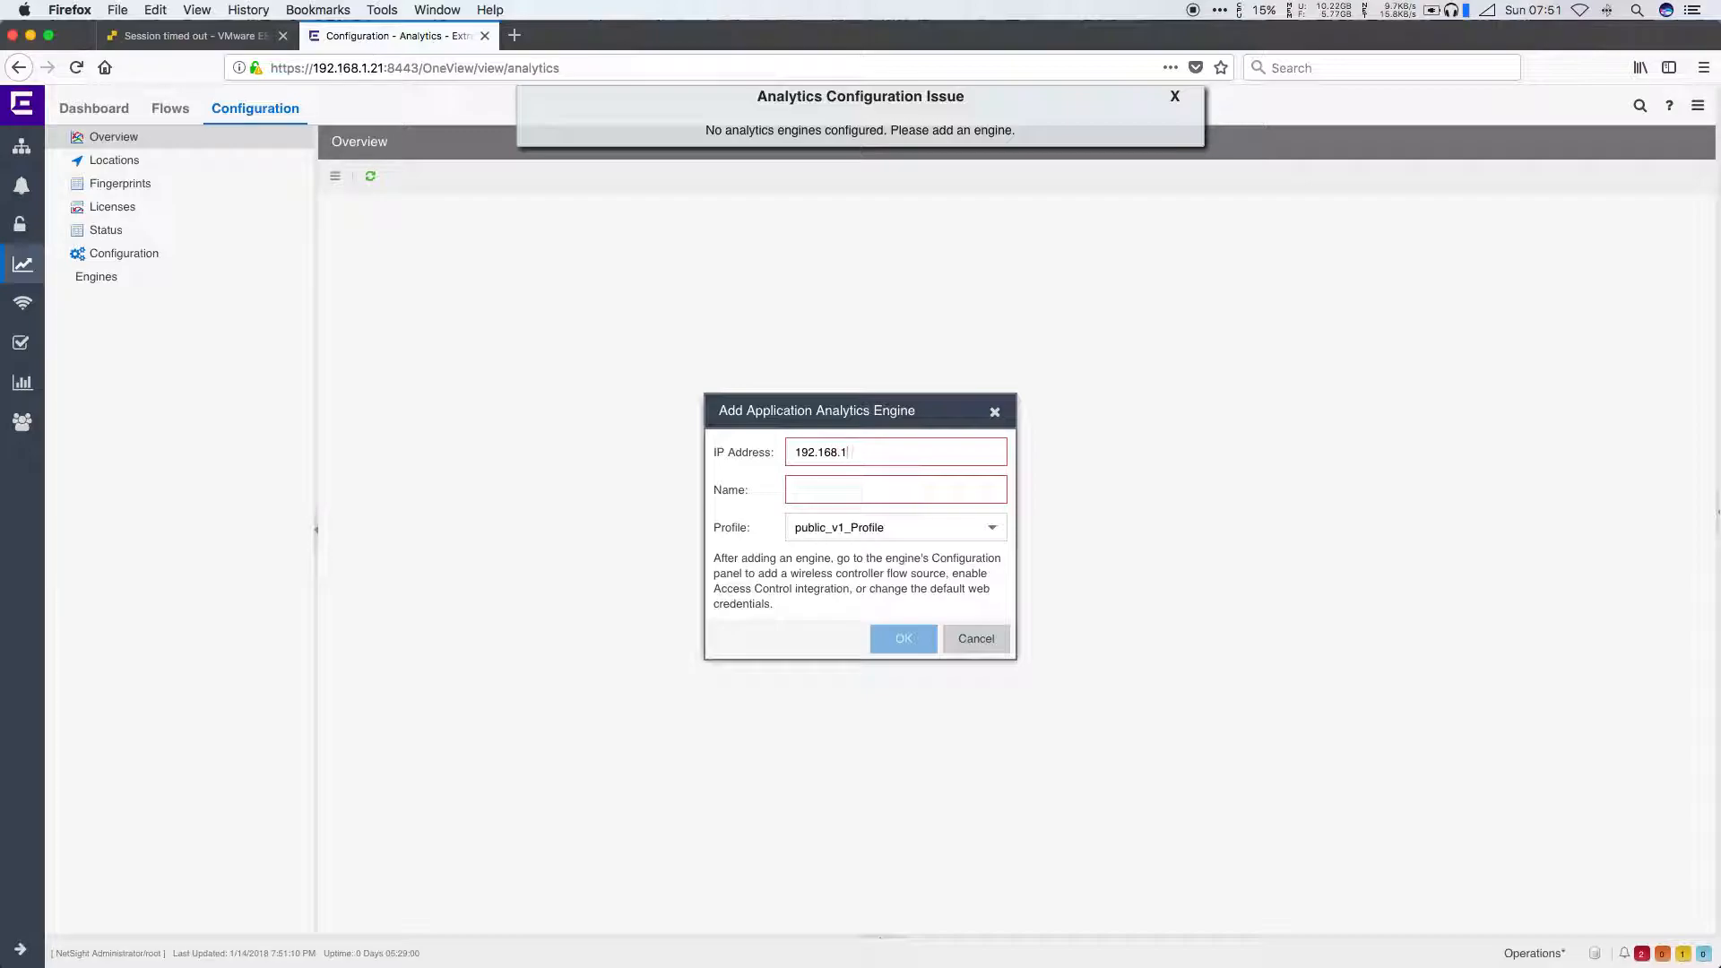
pyautogui.press('Tab')
pyautogui.write('Anal')
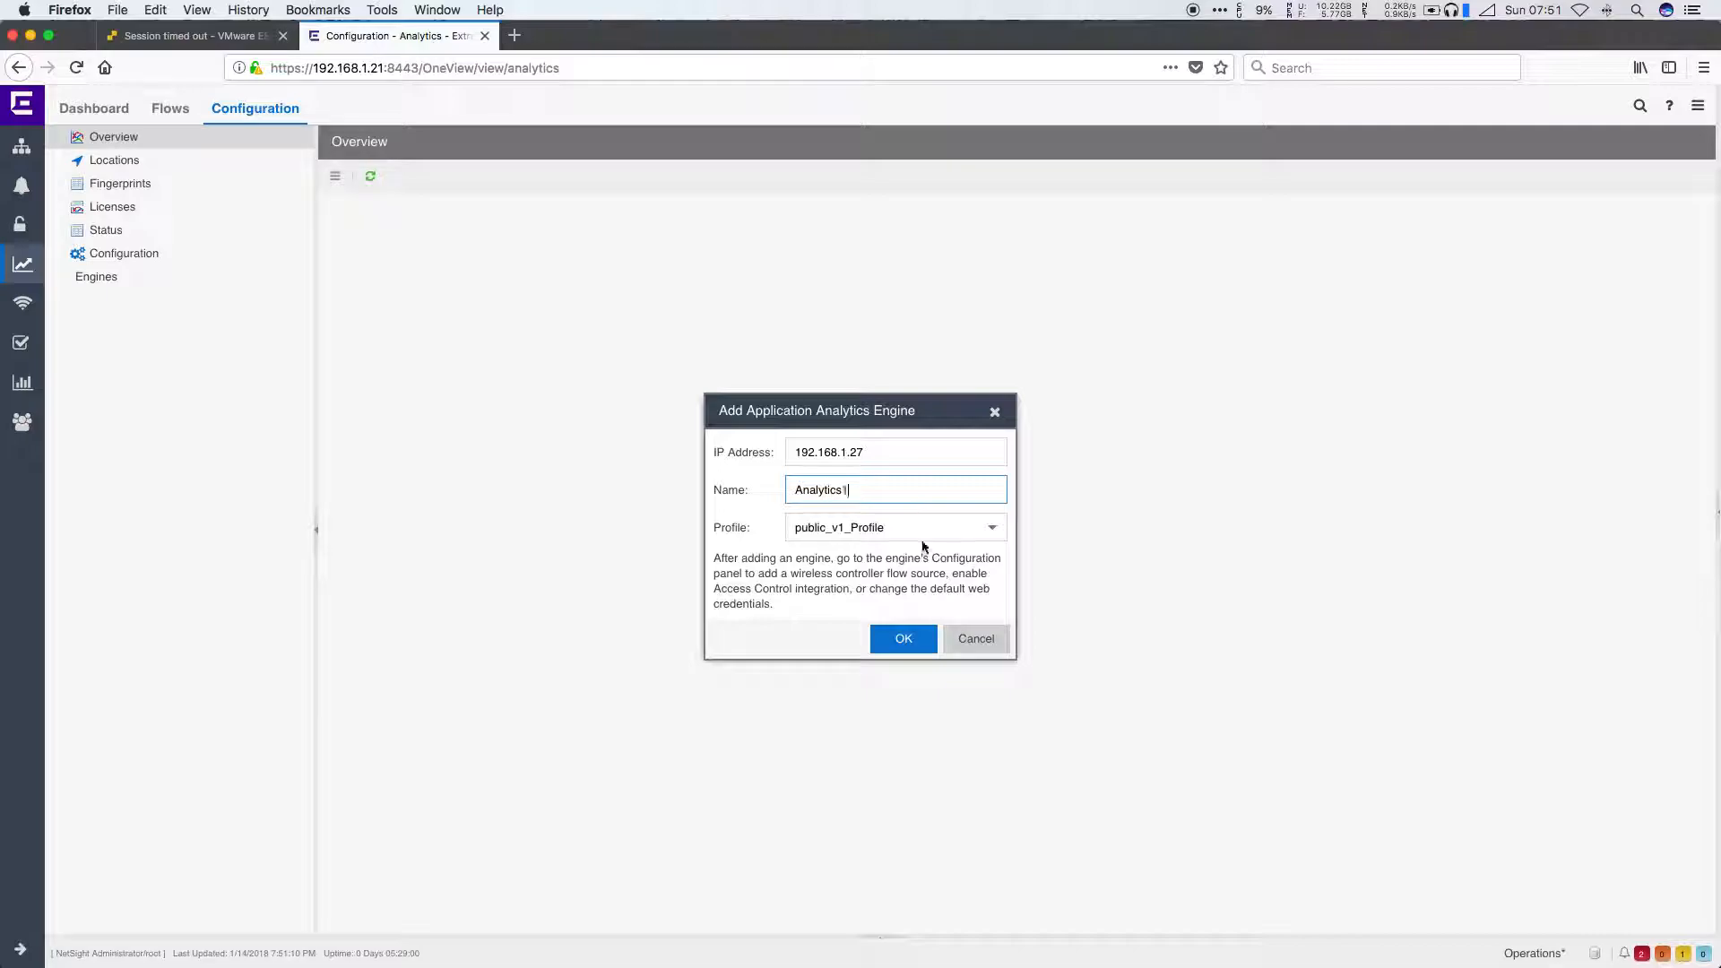
pyautogui.click(992, 527)
pyautogui.scroll(-2, 965, 660)
pyautogui.scroll(-3, 965, 660)
pyautogui.click(930, 740)
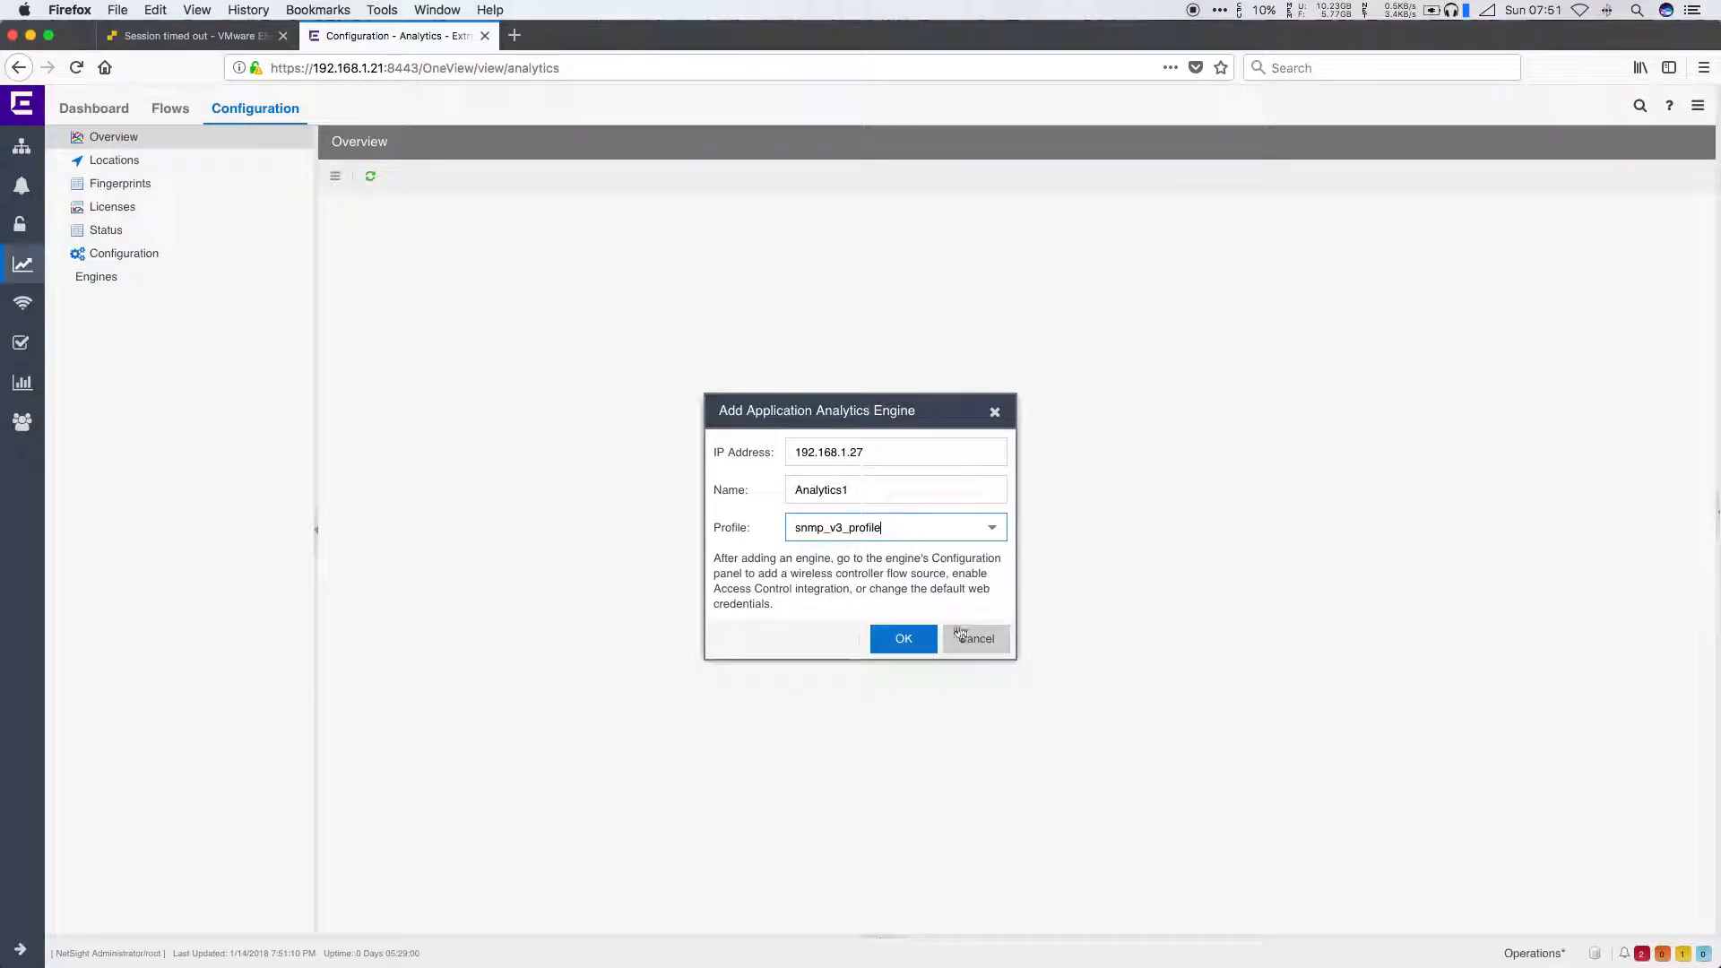
pyautogui.click(912, 644)
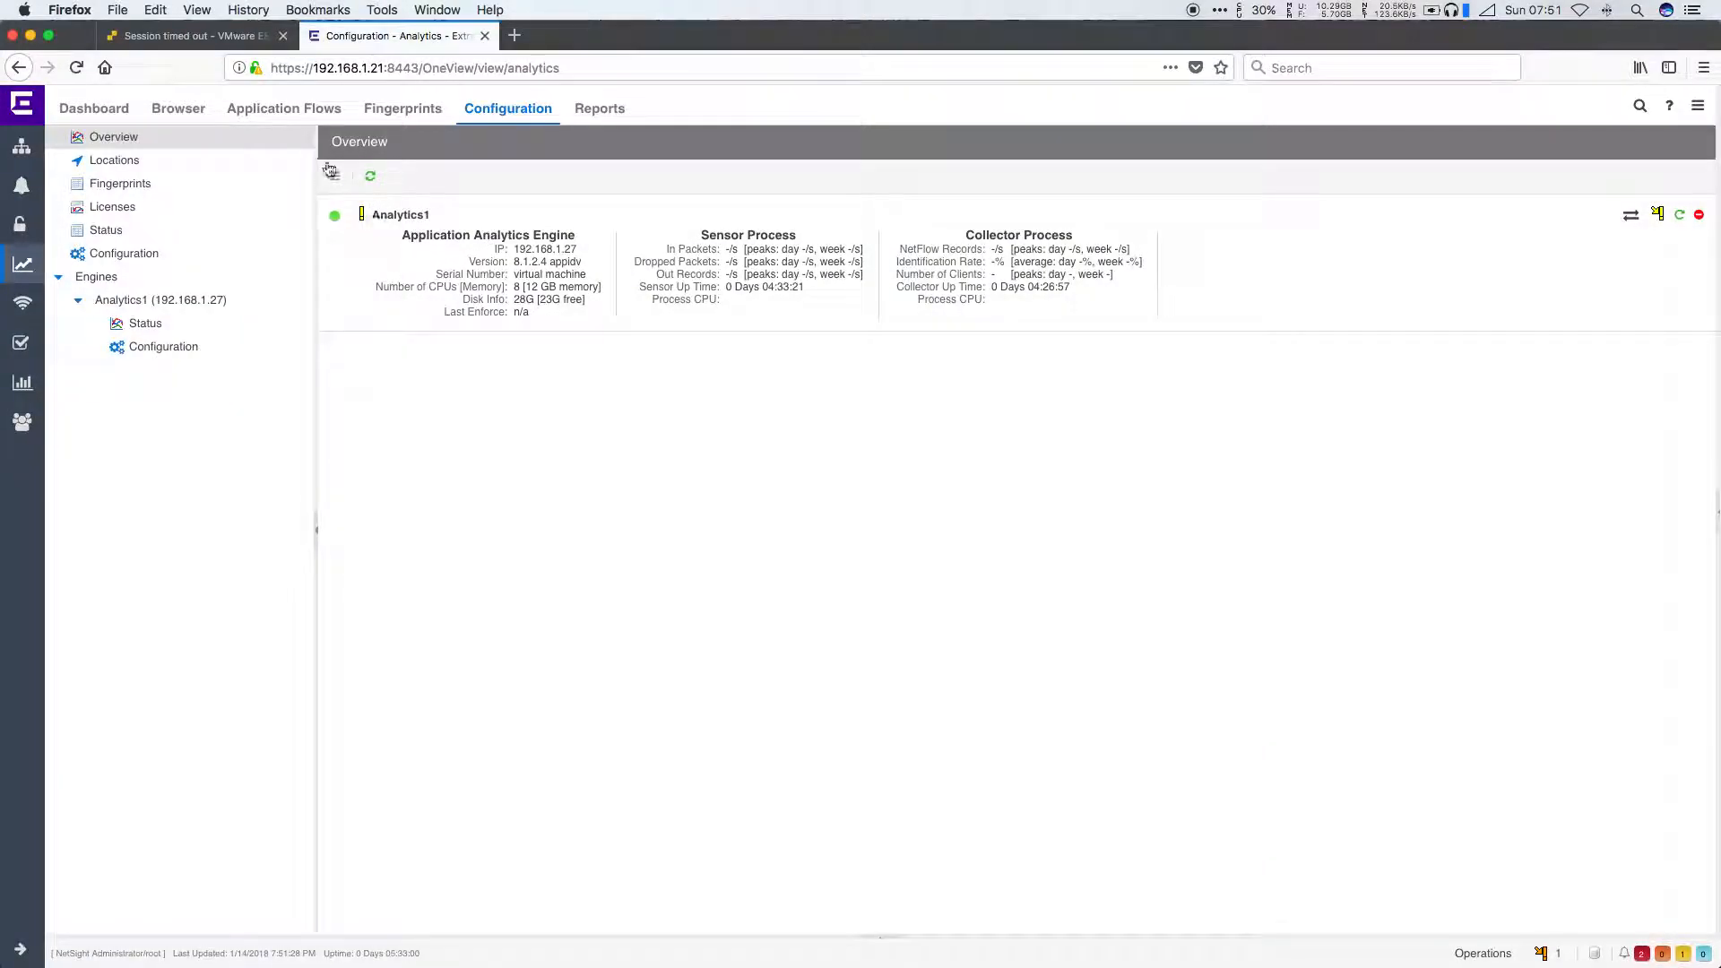
# Step: Enforce all analytics engines and return to the access control area
pyautogui.click(332, 174)
pyautogui.click(410, 352)
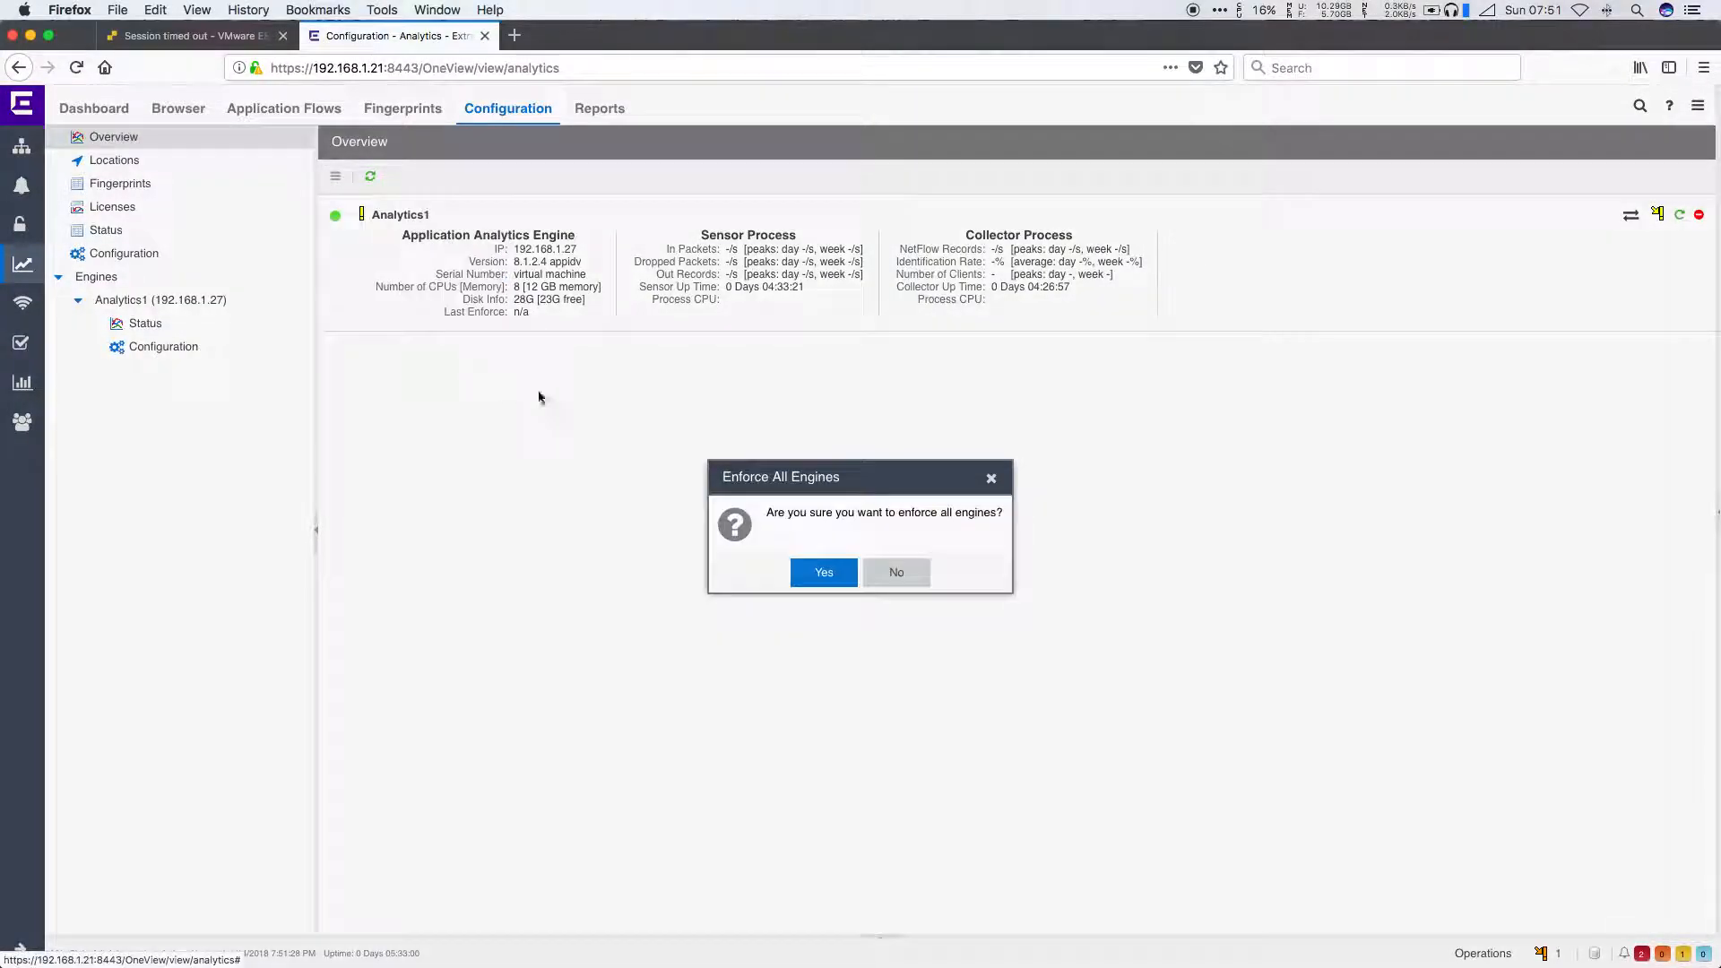
pyautogui.click(824, 573)
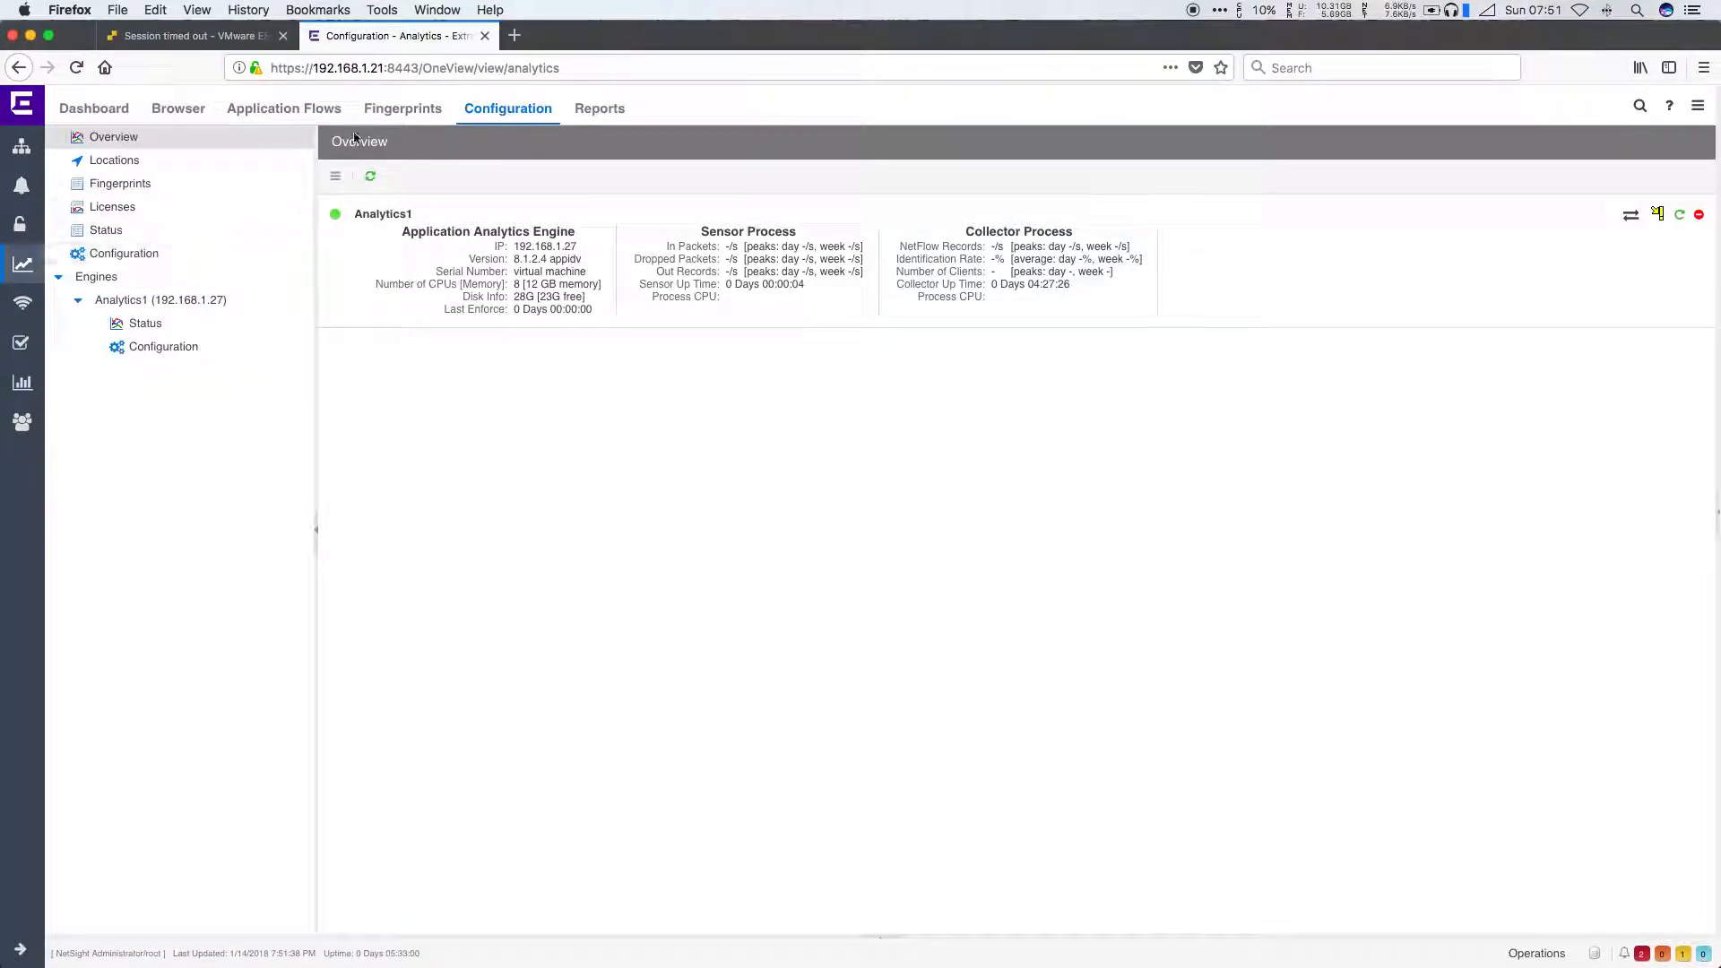
pyautogui.click(27, 231)
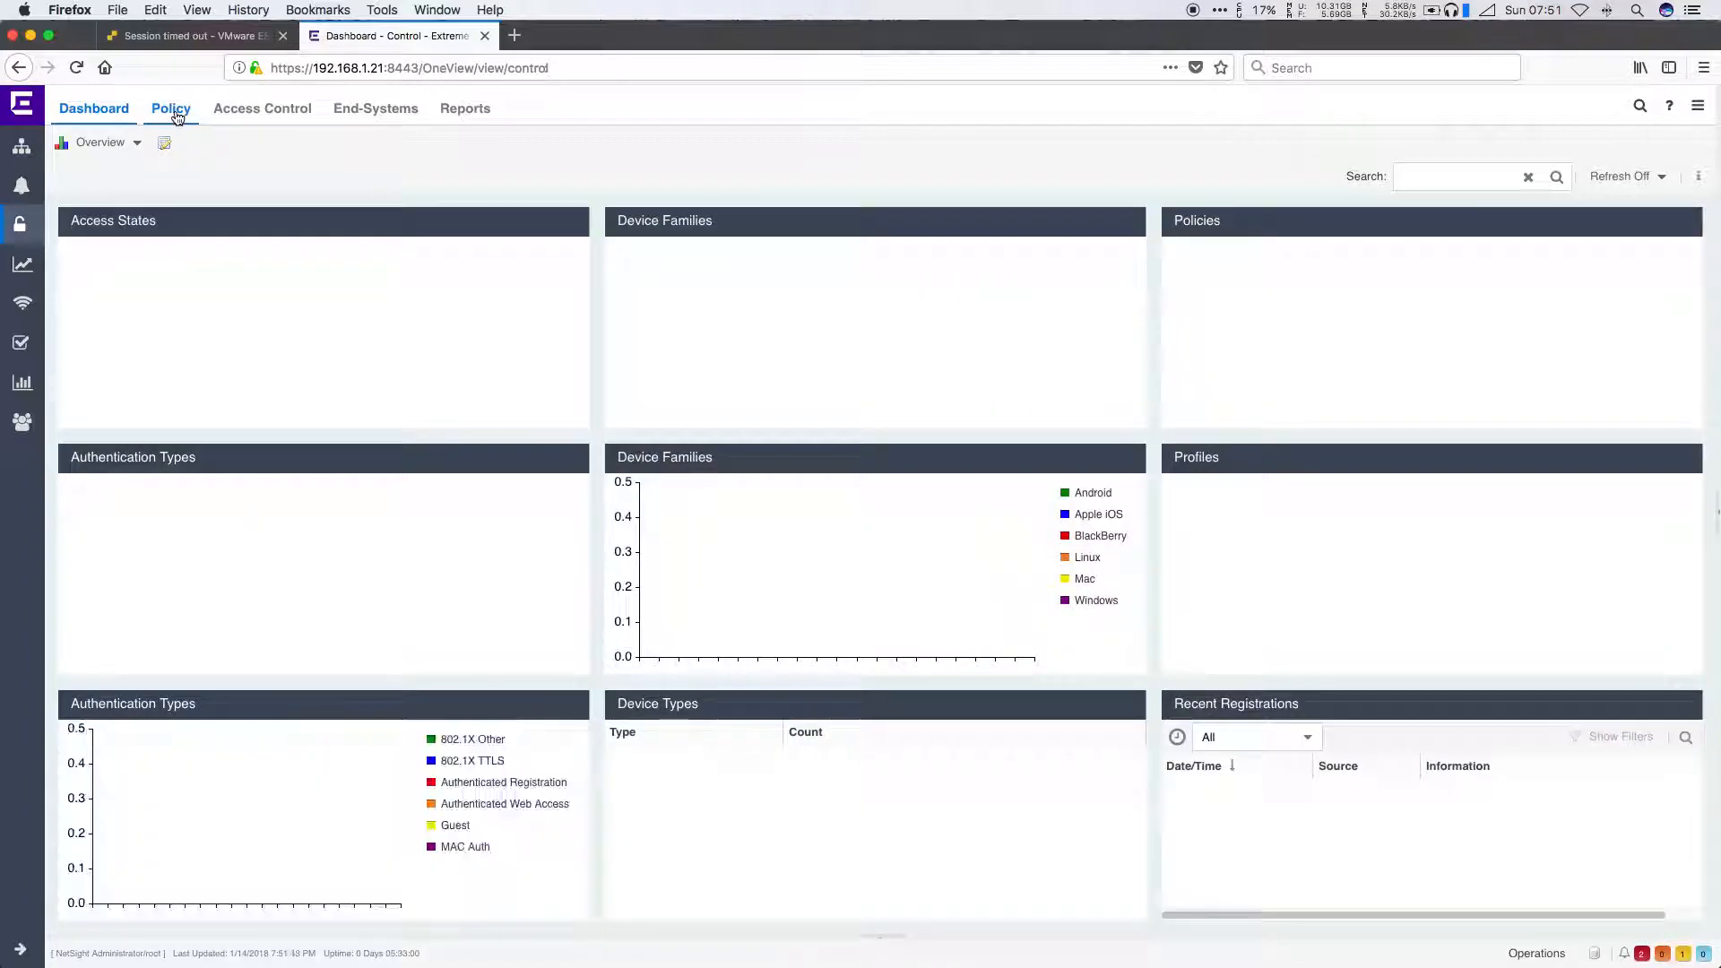
# Step: Open the Policy view and expand Network Resources and Devices/Port Groups for the Default Policy Domain
pyautogui.click(175, 112)
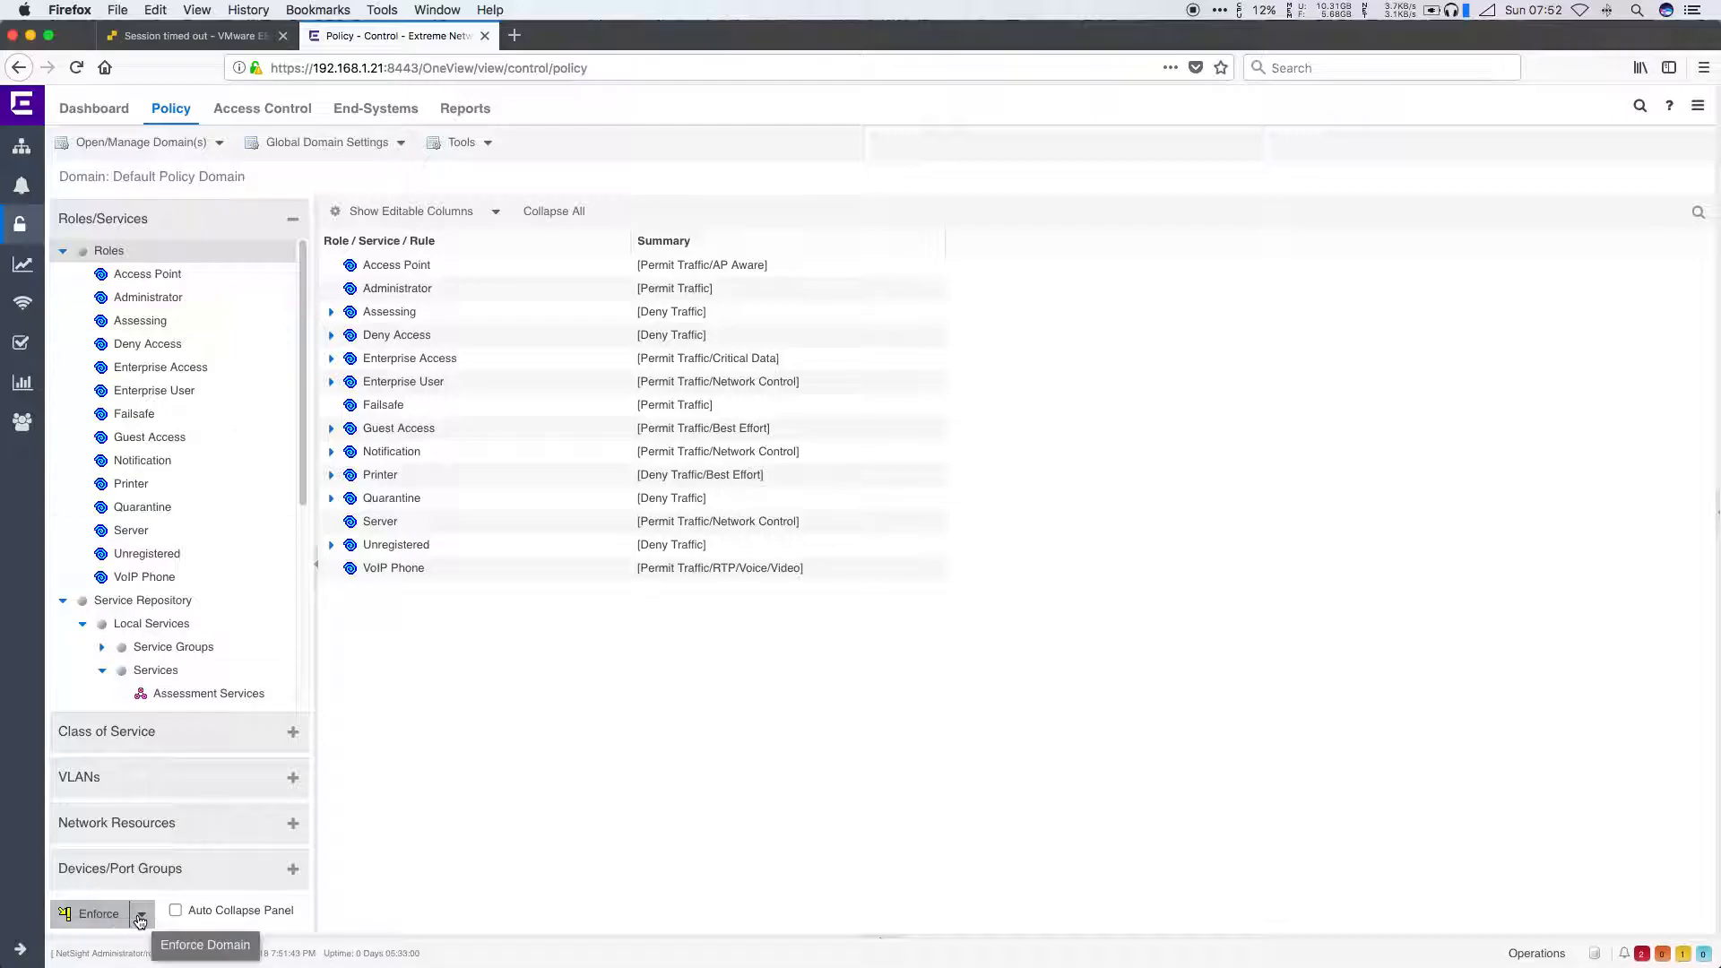
pyautogui.click(160, 833)
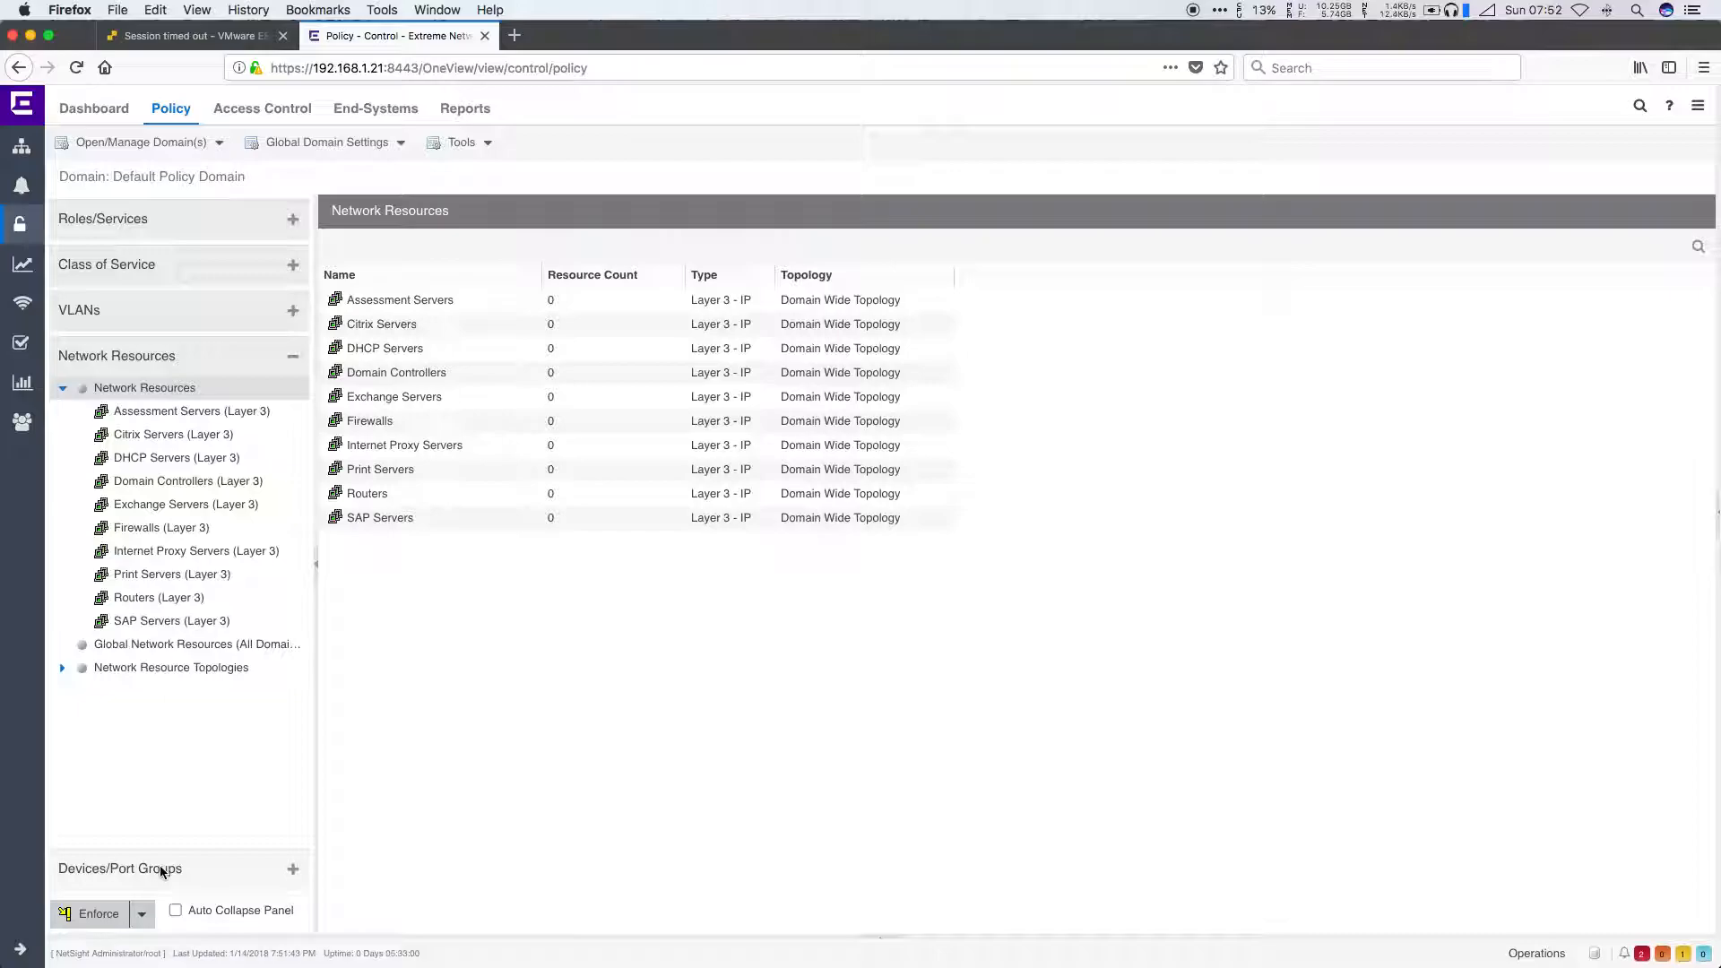
pyautogui.click(162, 869)
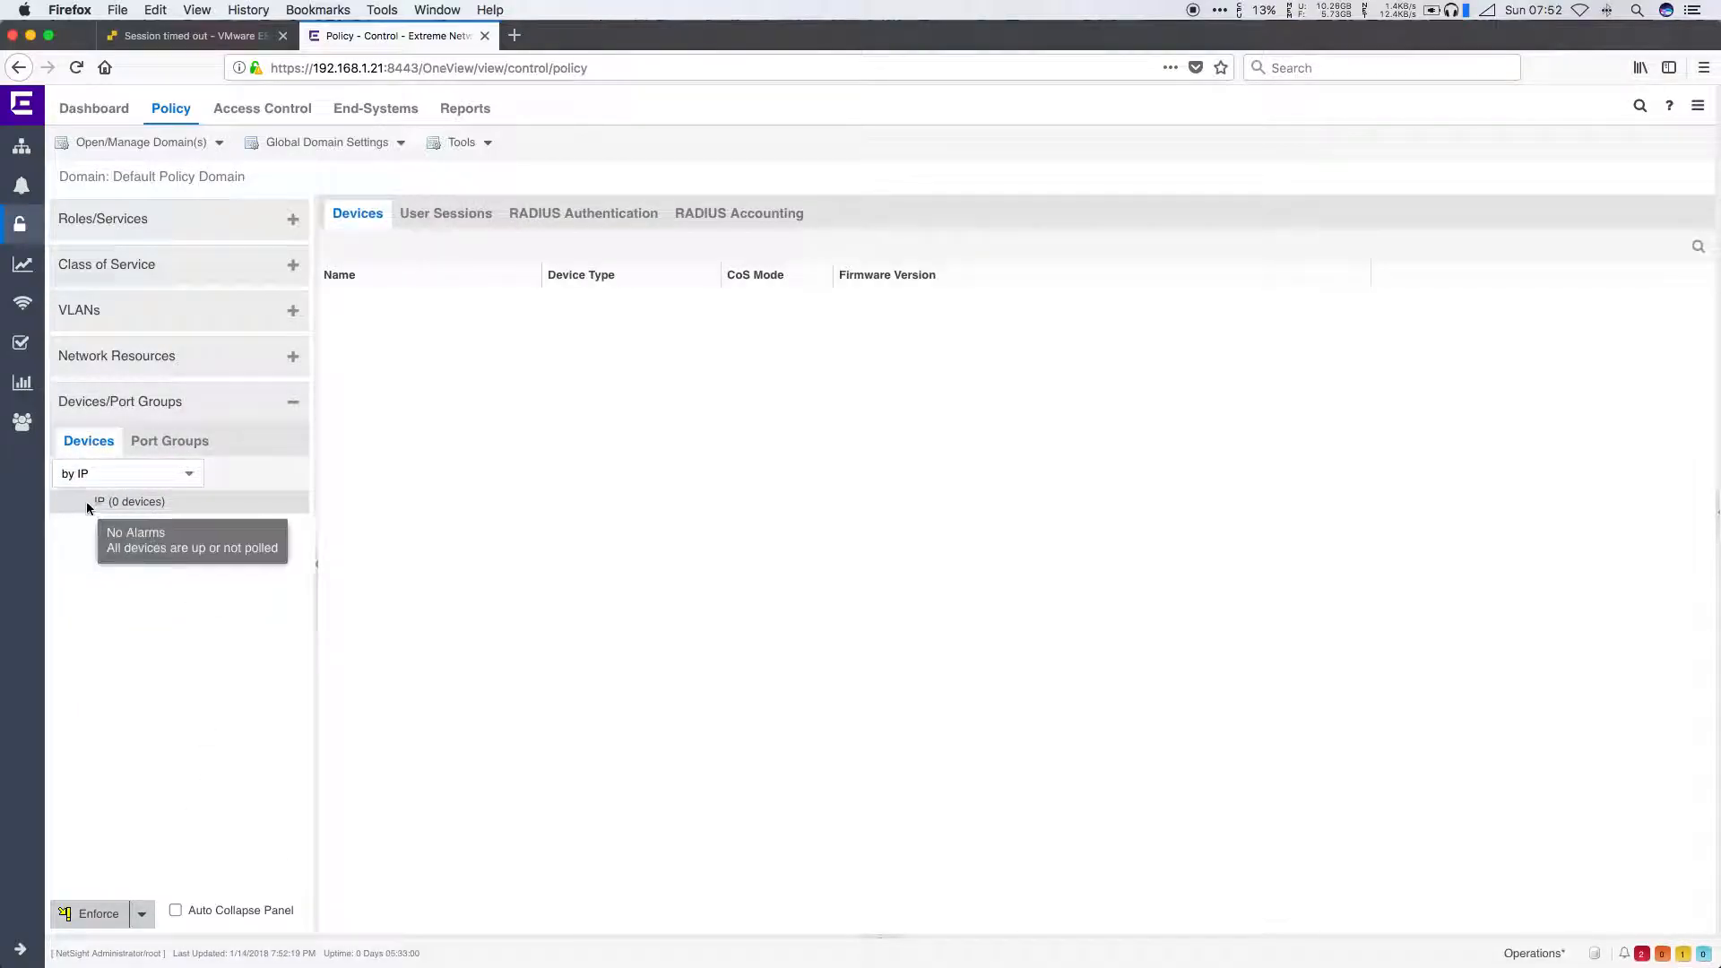
# Step: Assign the X440G2-12p-10G4 switch and wireless controller to the Default Policy Domain and start enforcing
pyautogui.rightClick(123, 505)
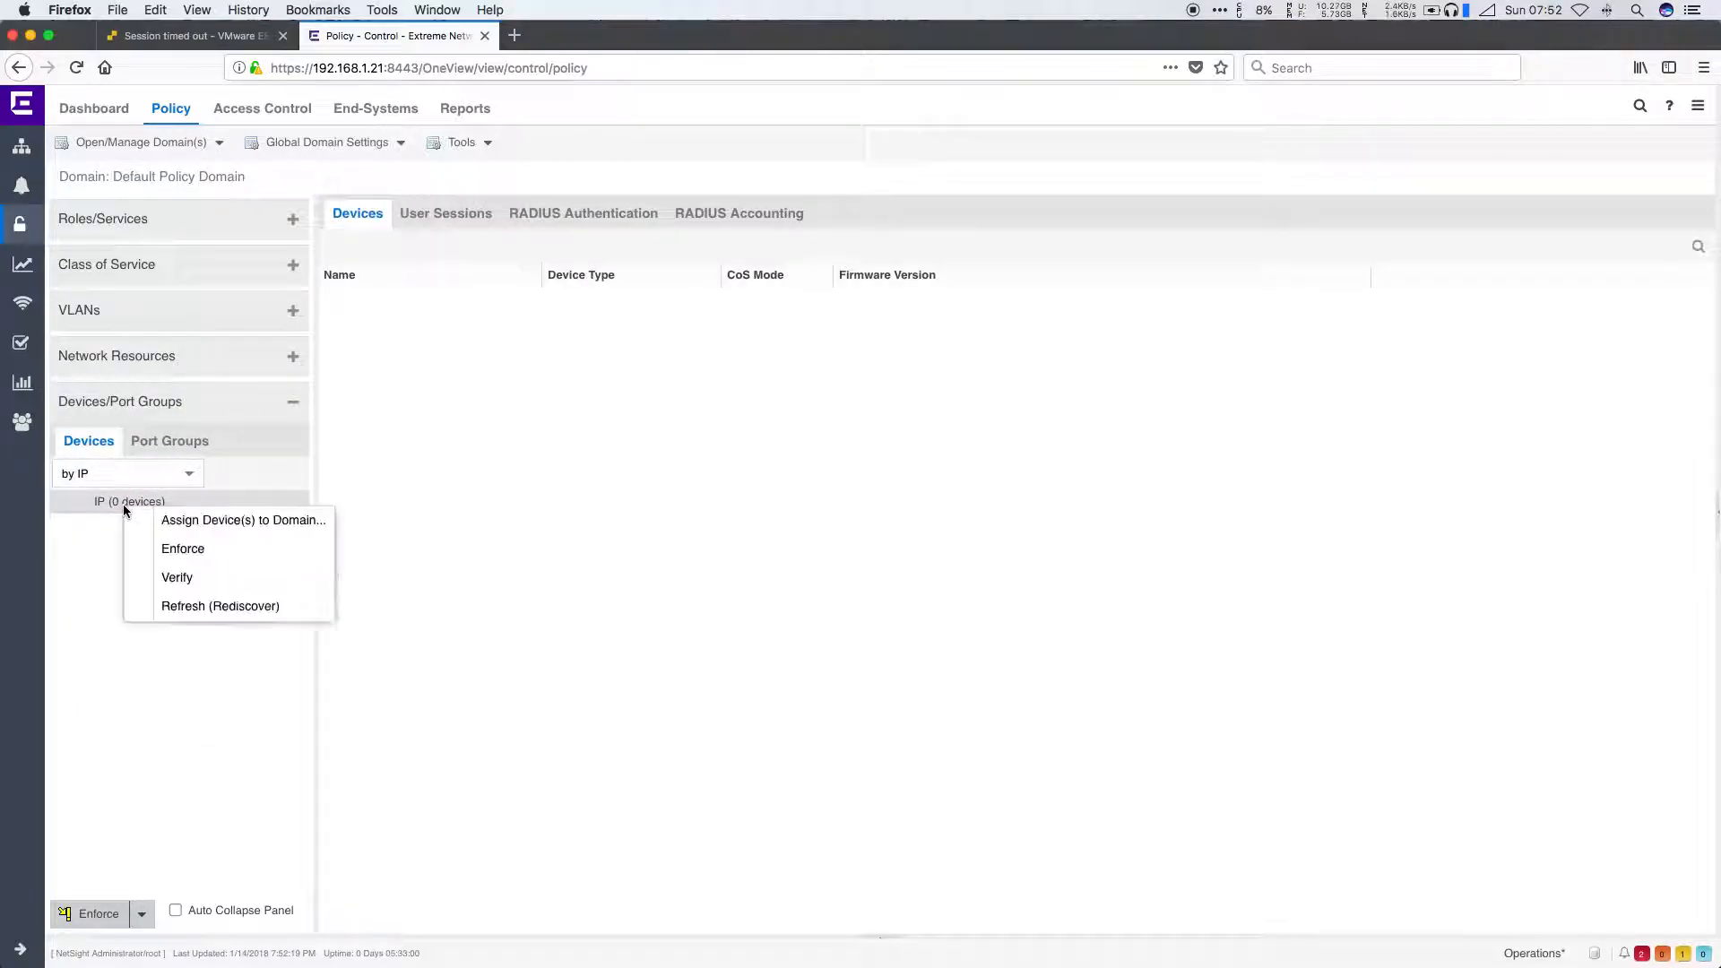
pyautogui.click(294, 526)
pyautogui.click(472, 438)
pyautogui.click(512, 508)
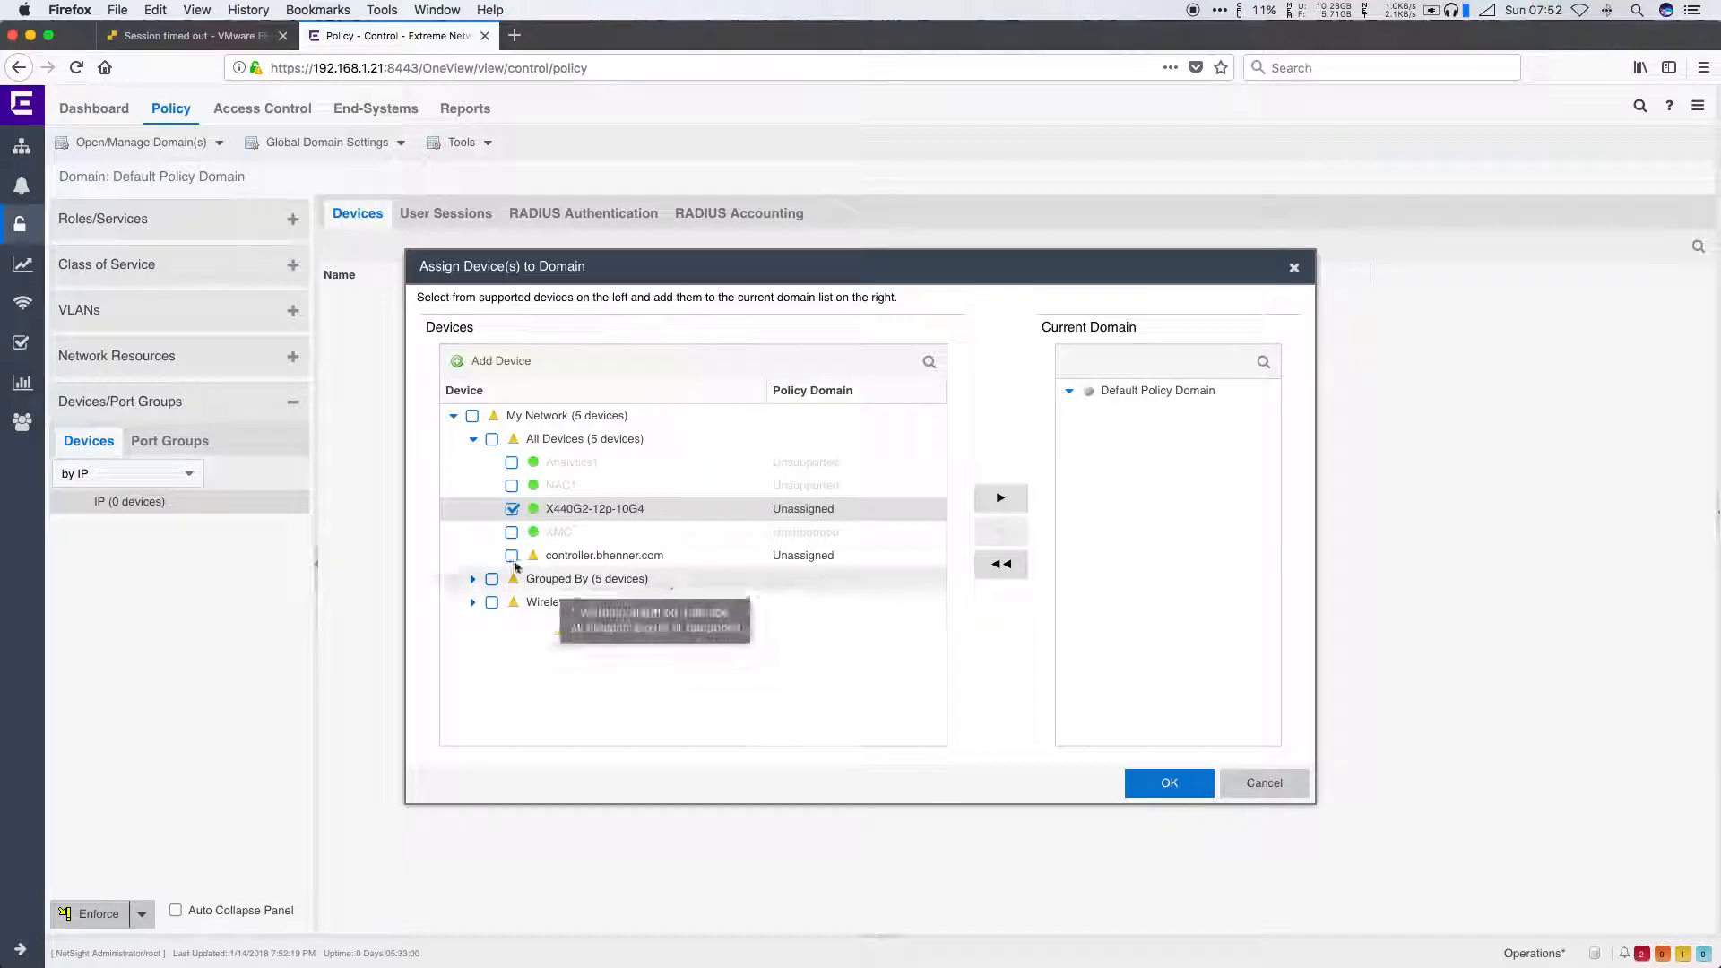
pyautogui.click(511, 556)
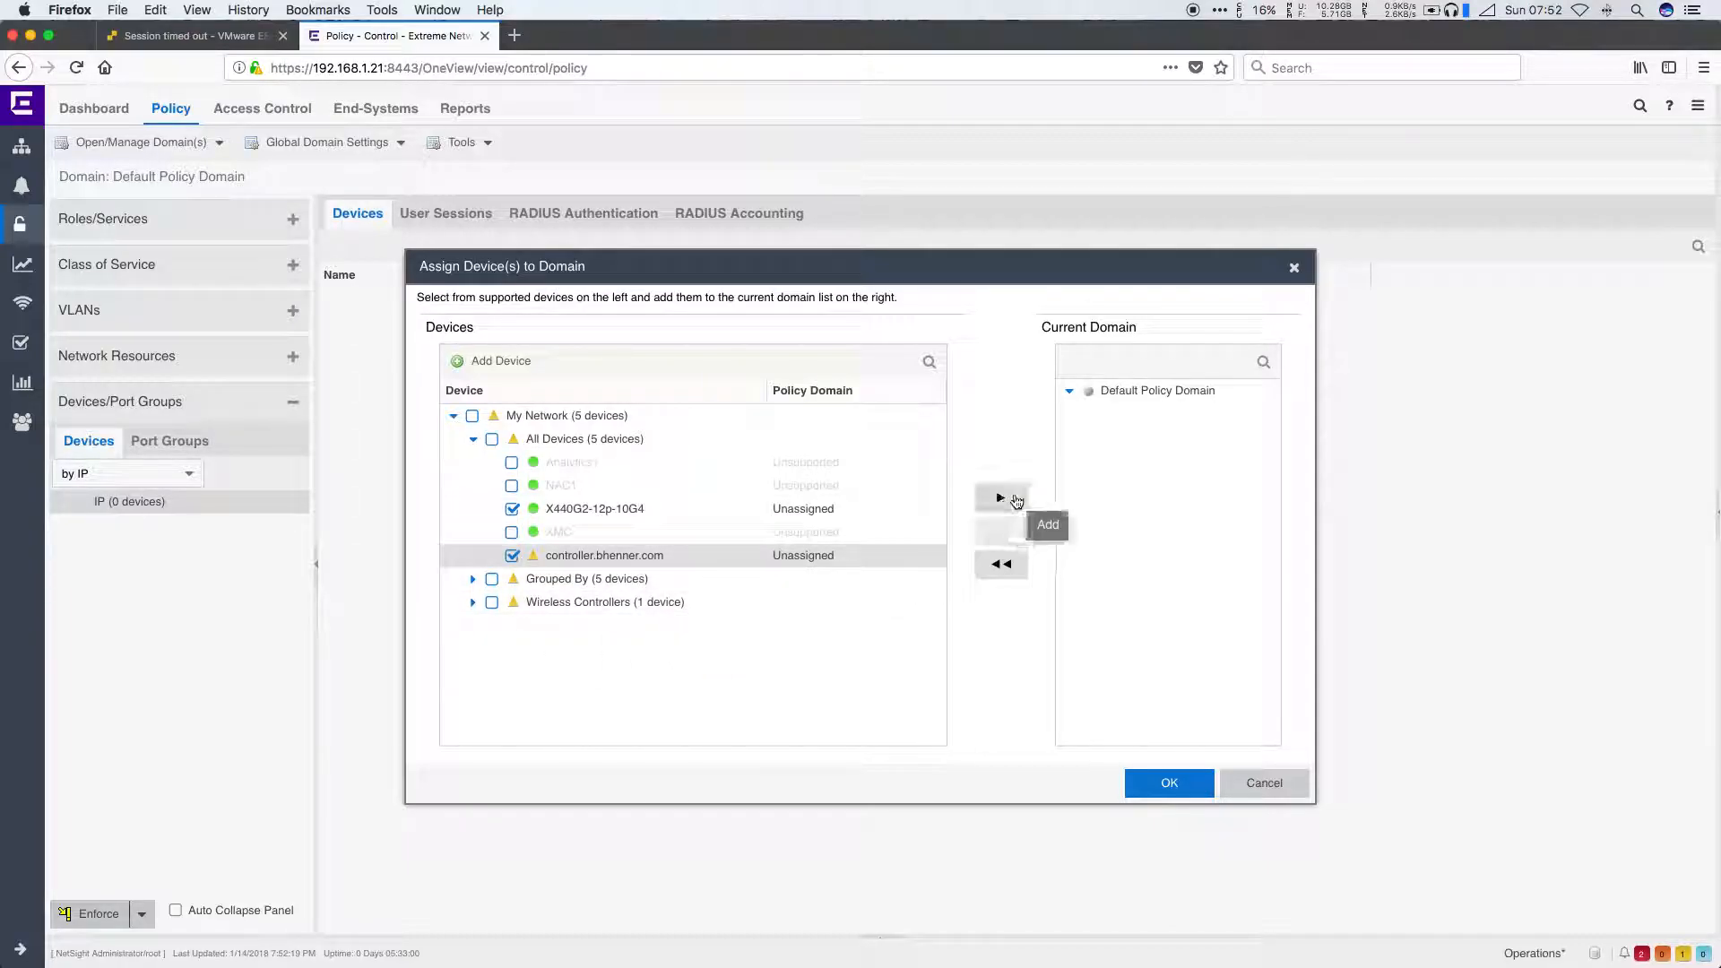
pyautogui.click(1000, 498)
pyautogui.click(1169, 782)
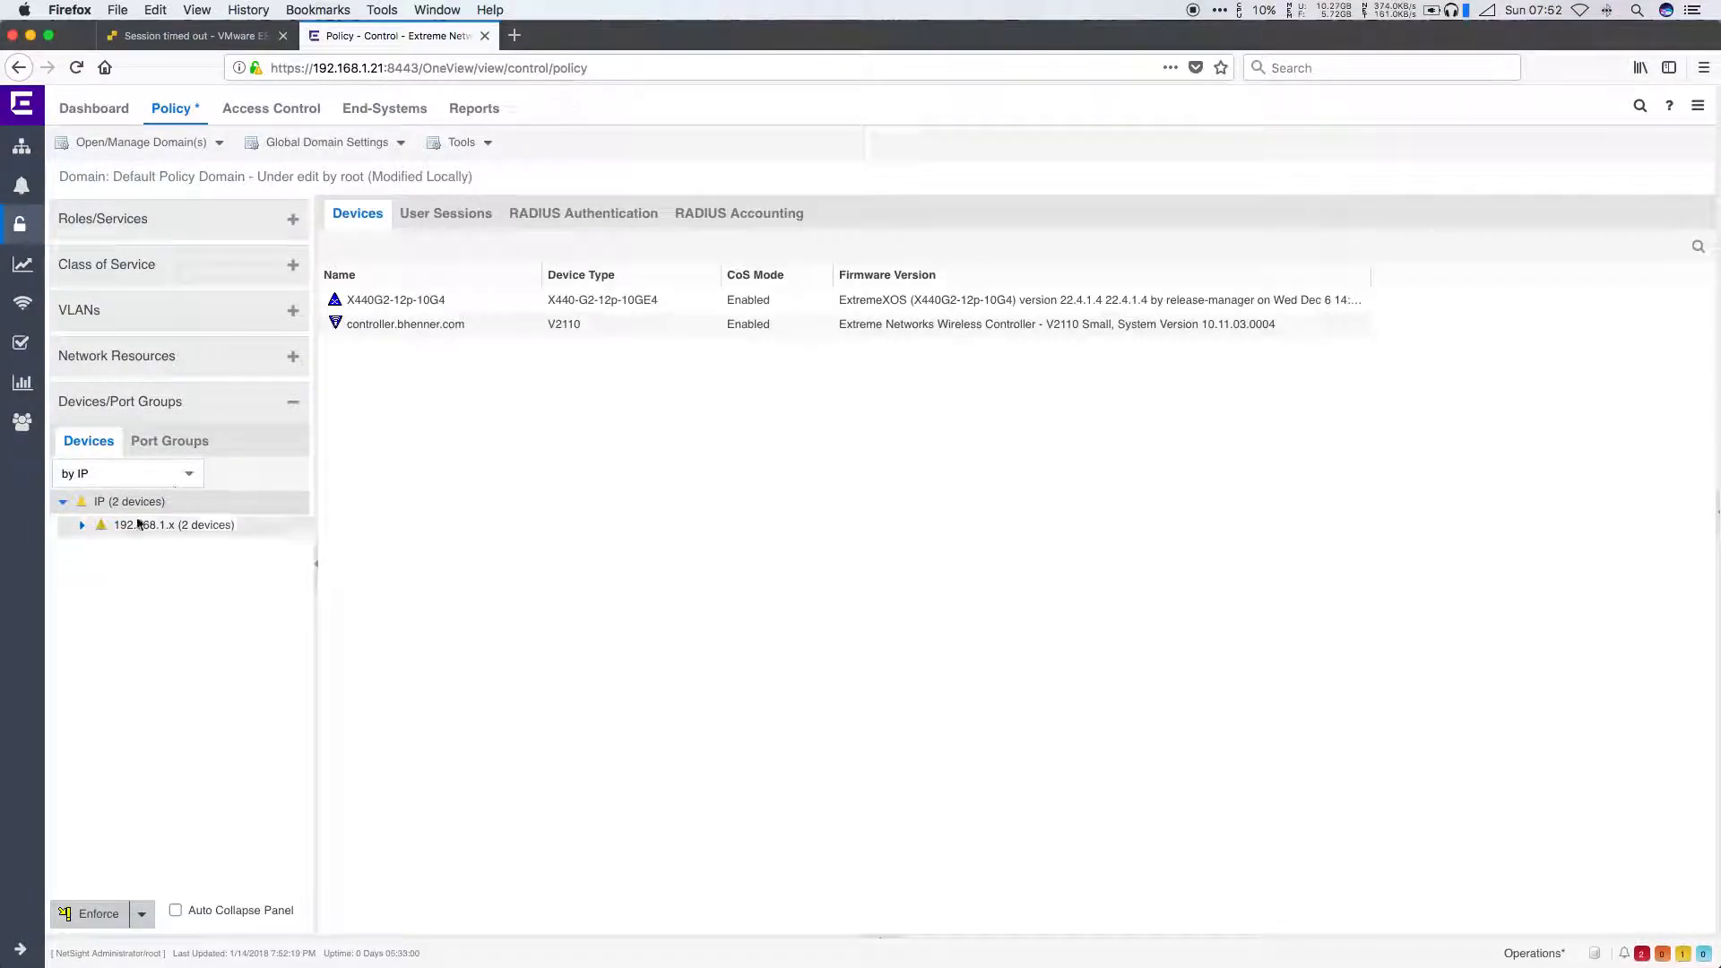
pyautogui.click(98, 913)
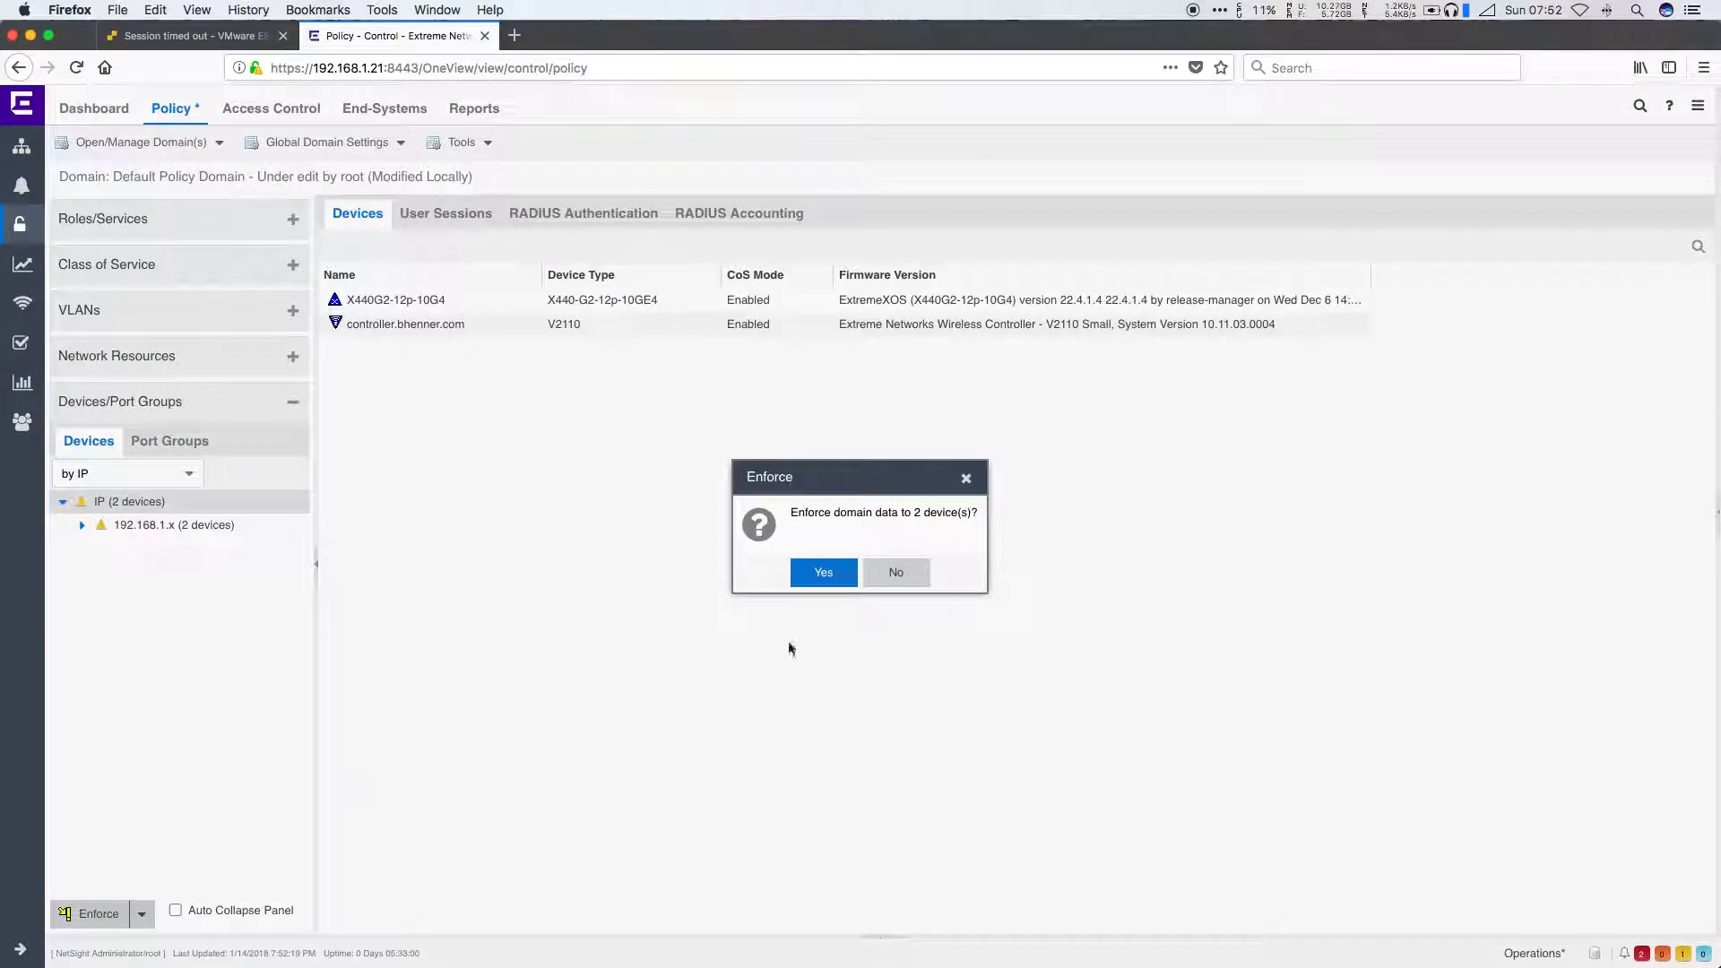
pyautogui.click(511, 36)
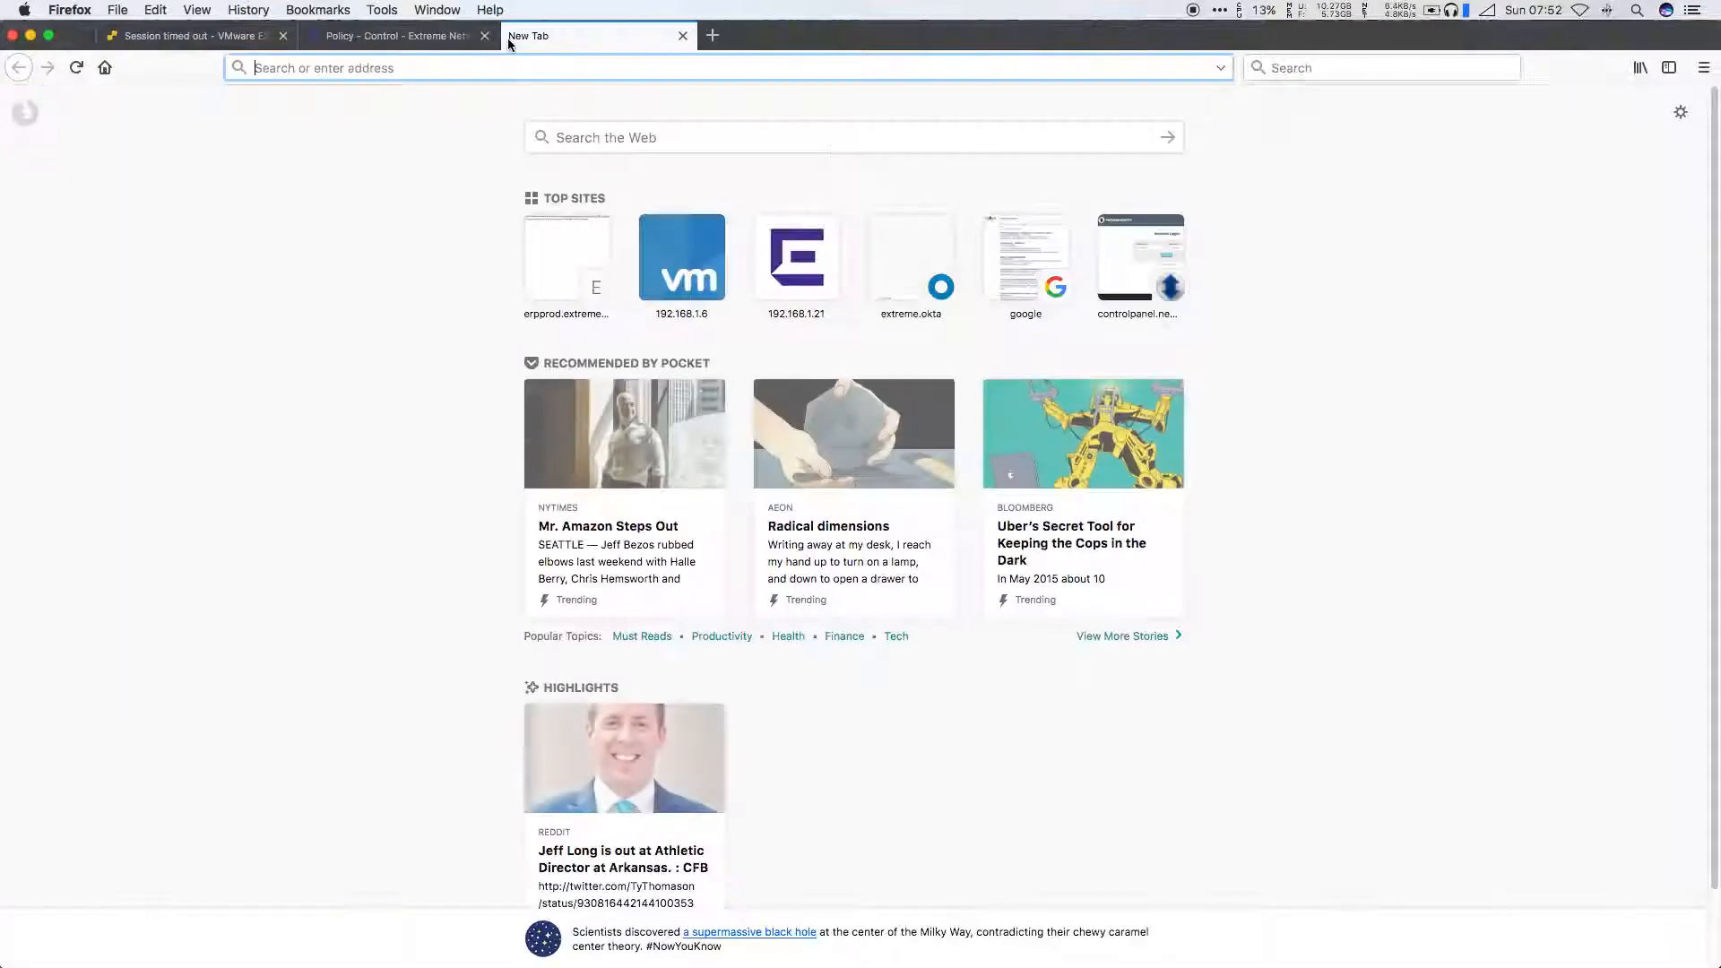
pyautogui.write('https://192.')
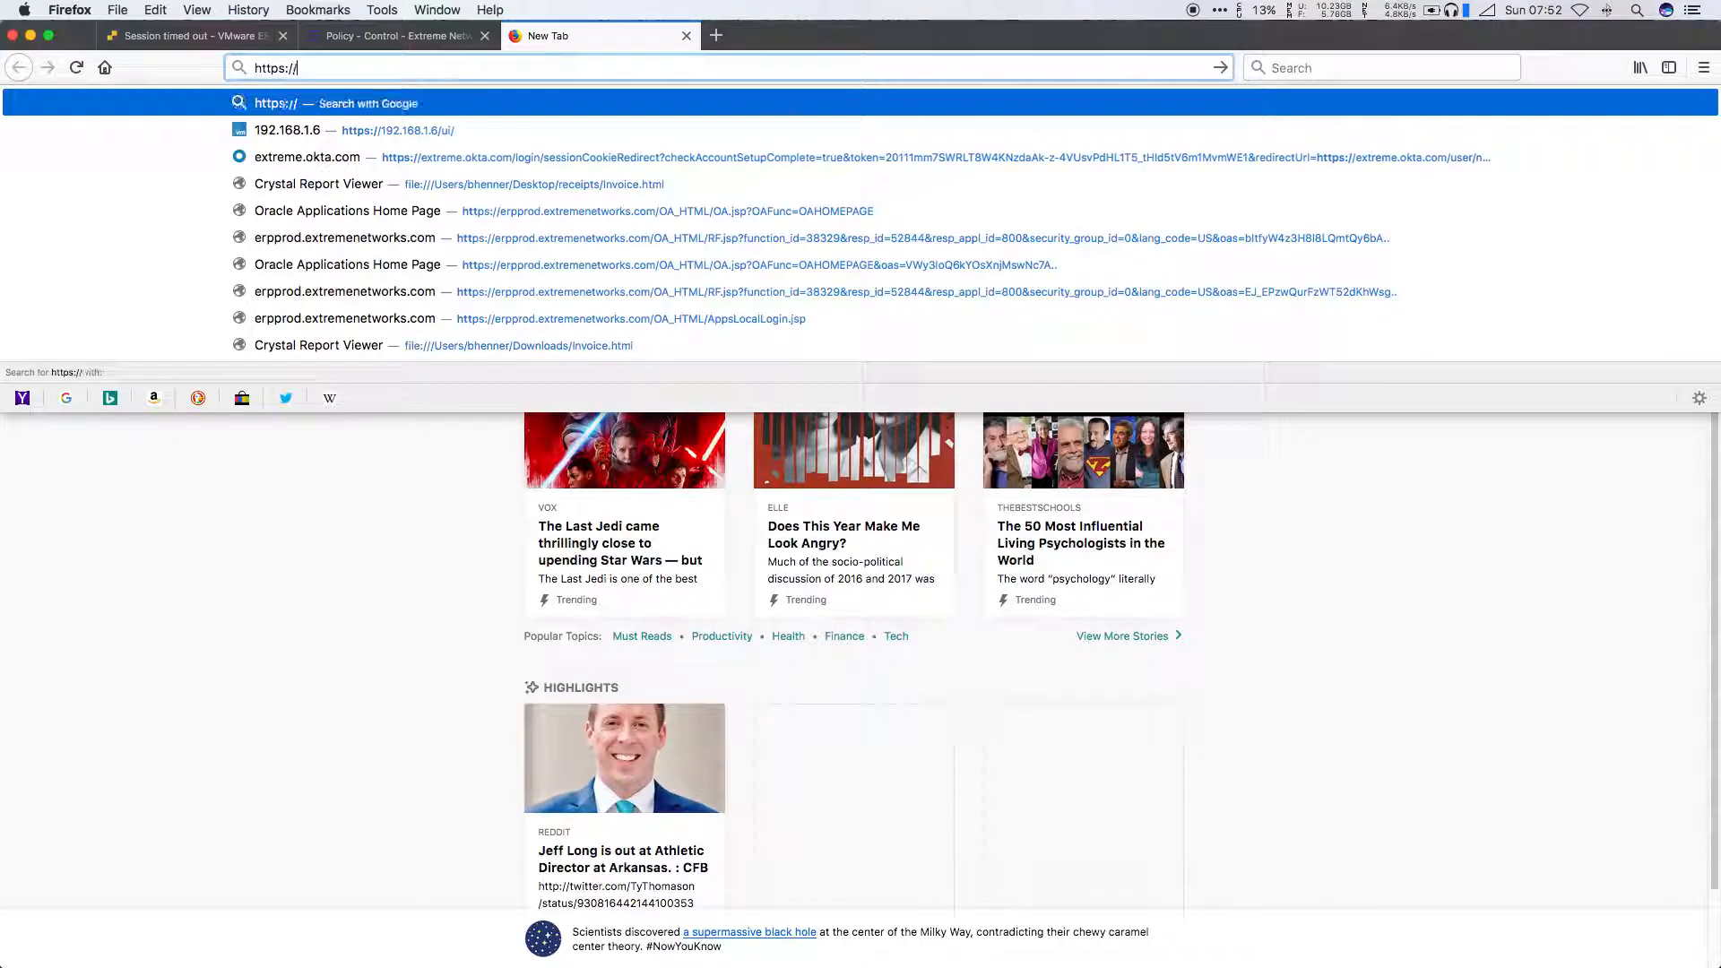
pyautogui.write('1.20')
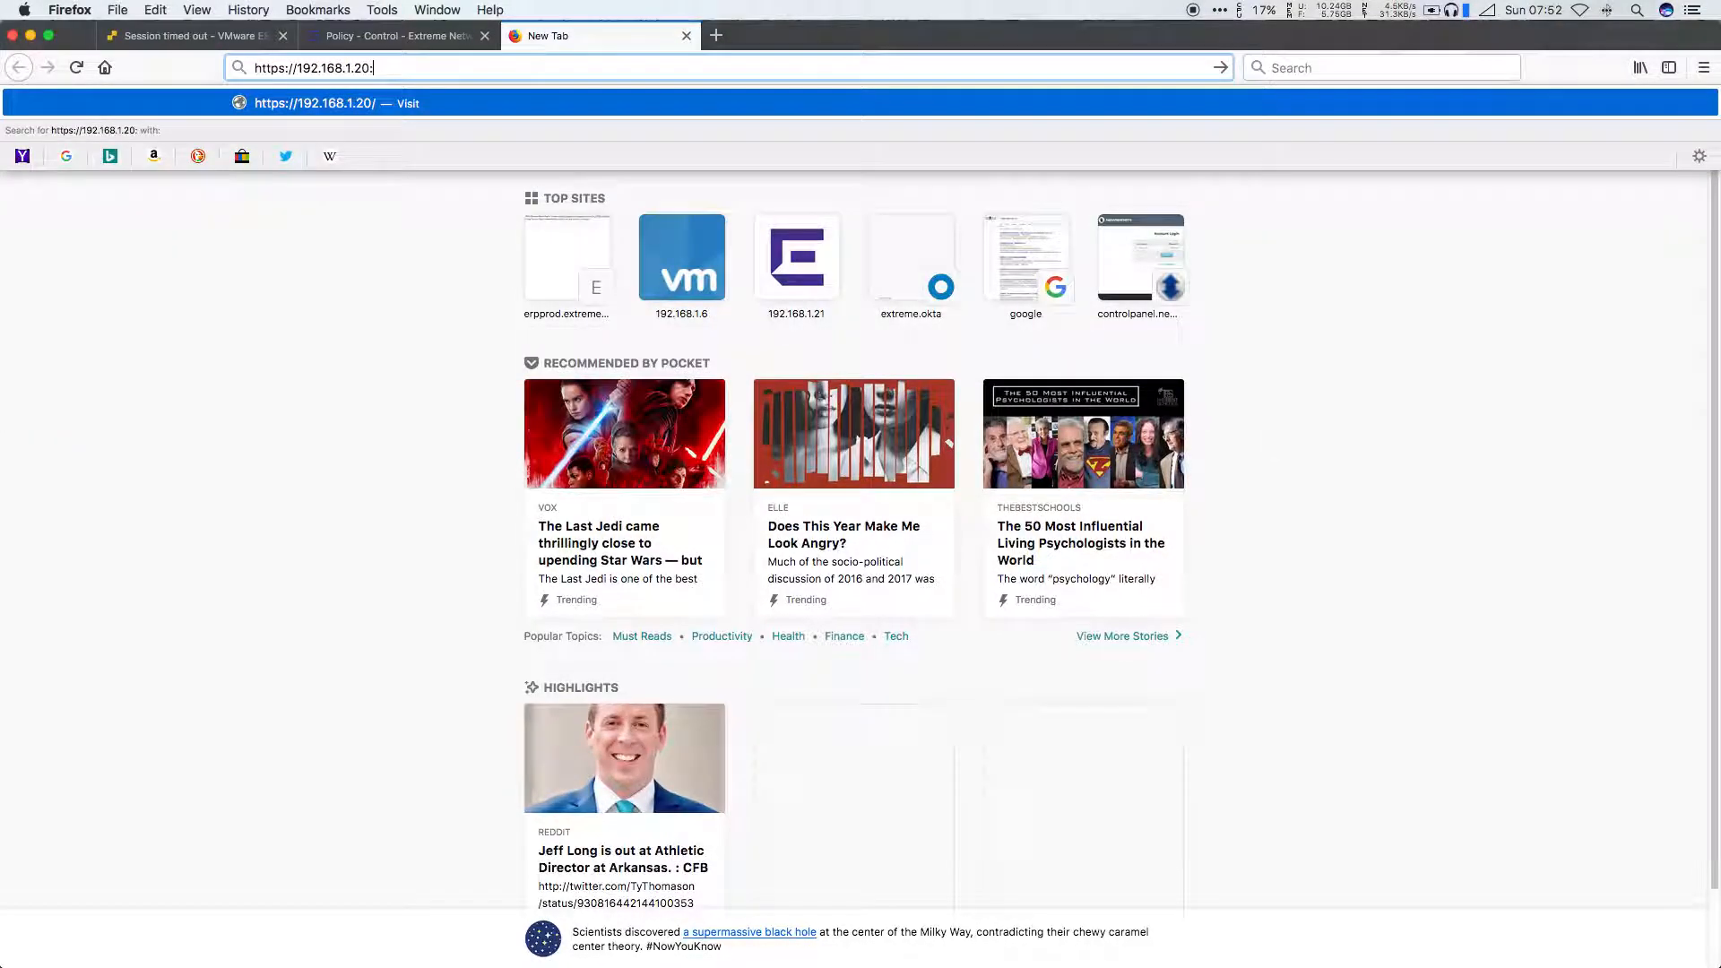
pyautogui.write(':5825')
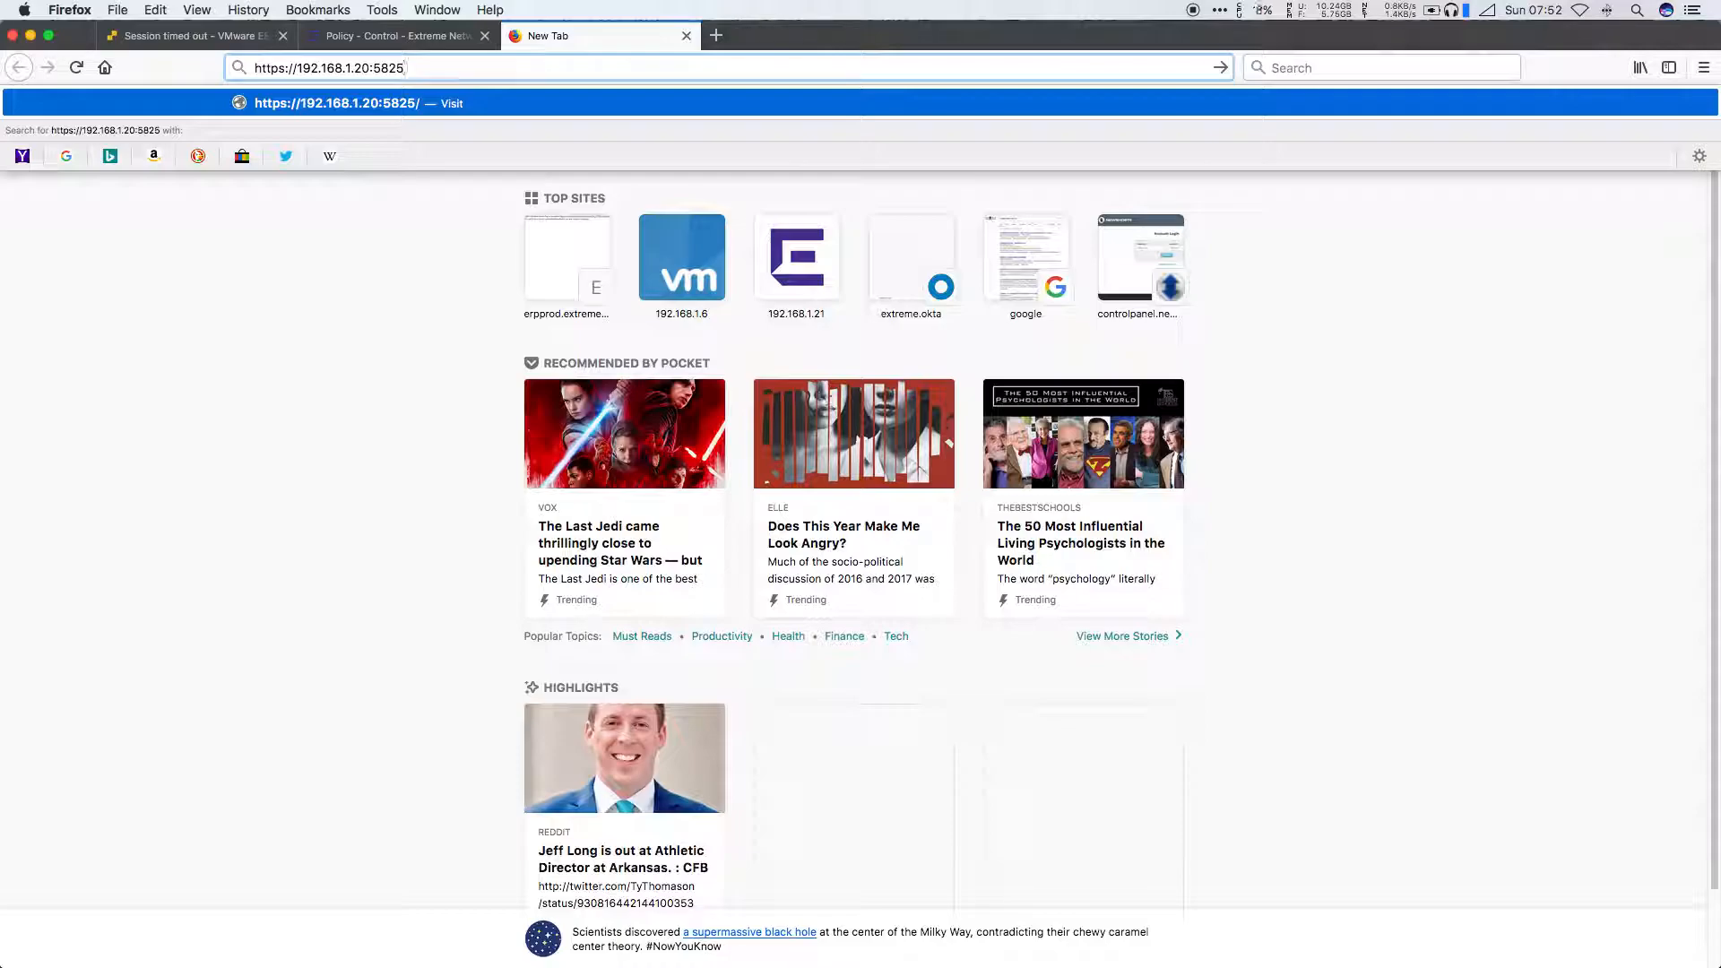
pyautogui.press('Return')
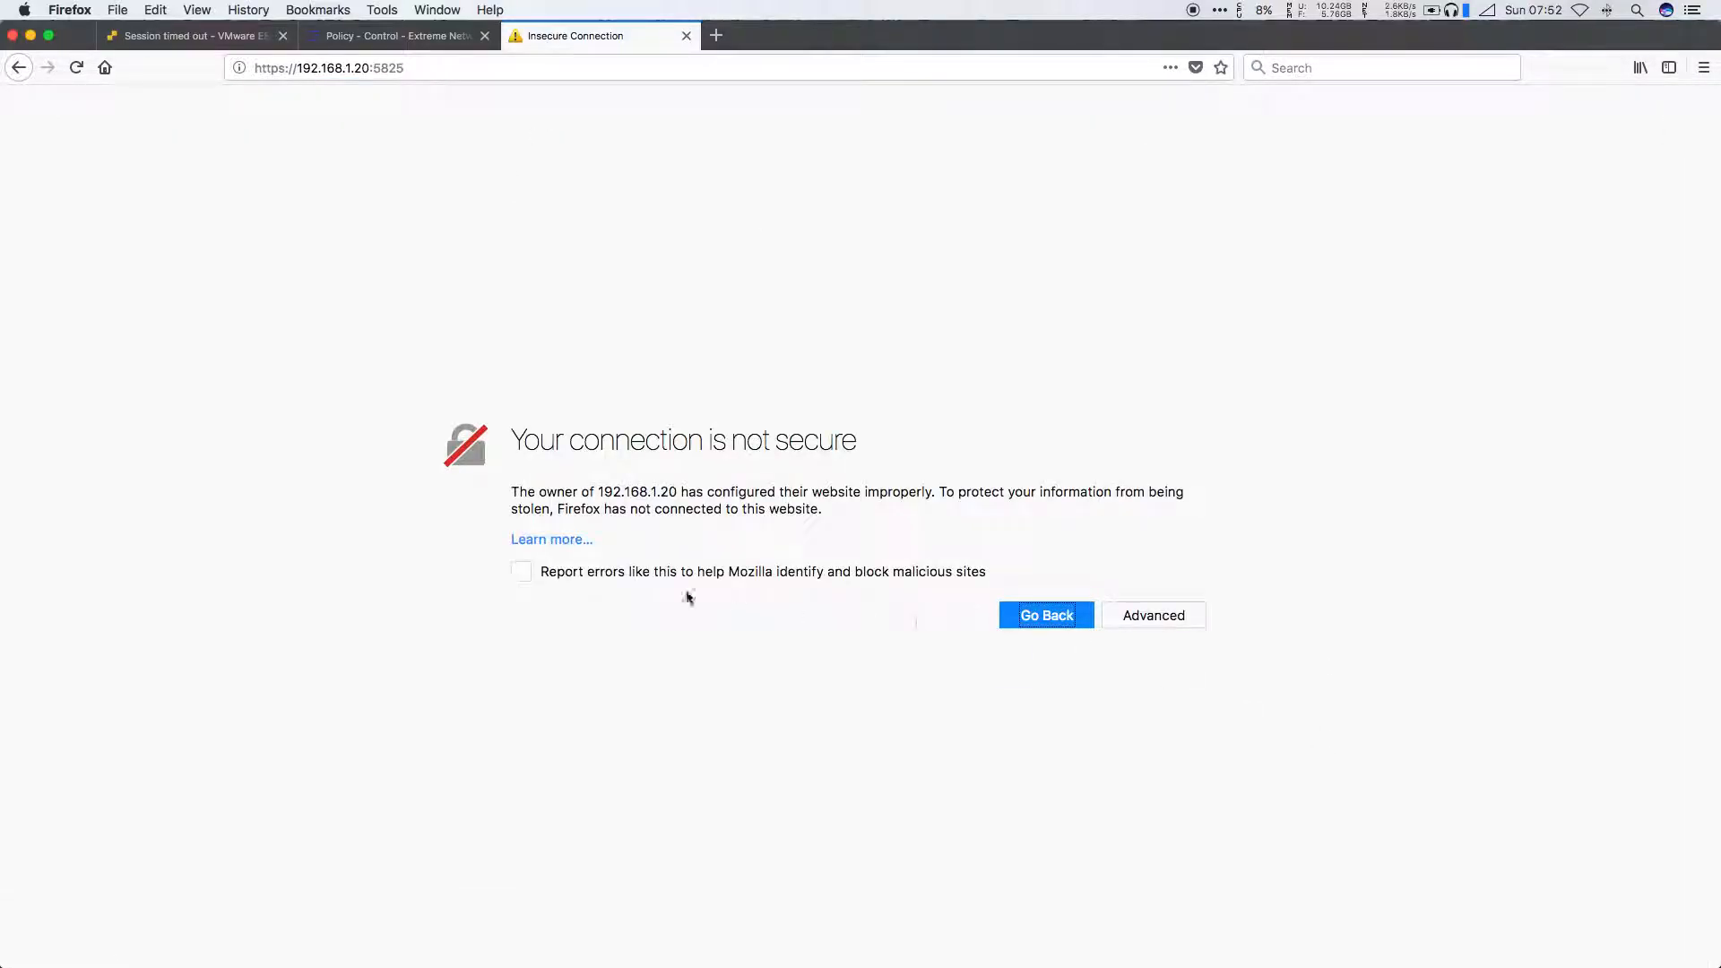
# Step: Add and confirm a security exception for the controller's certificate warning
pyautogui.click(1147, 615)
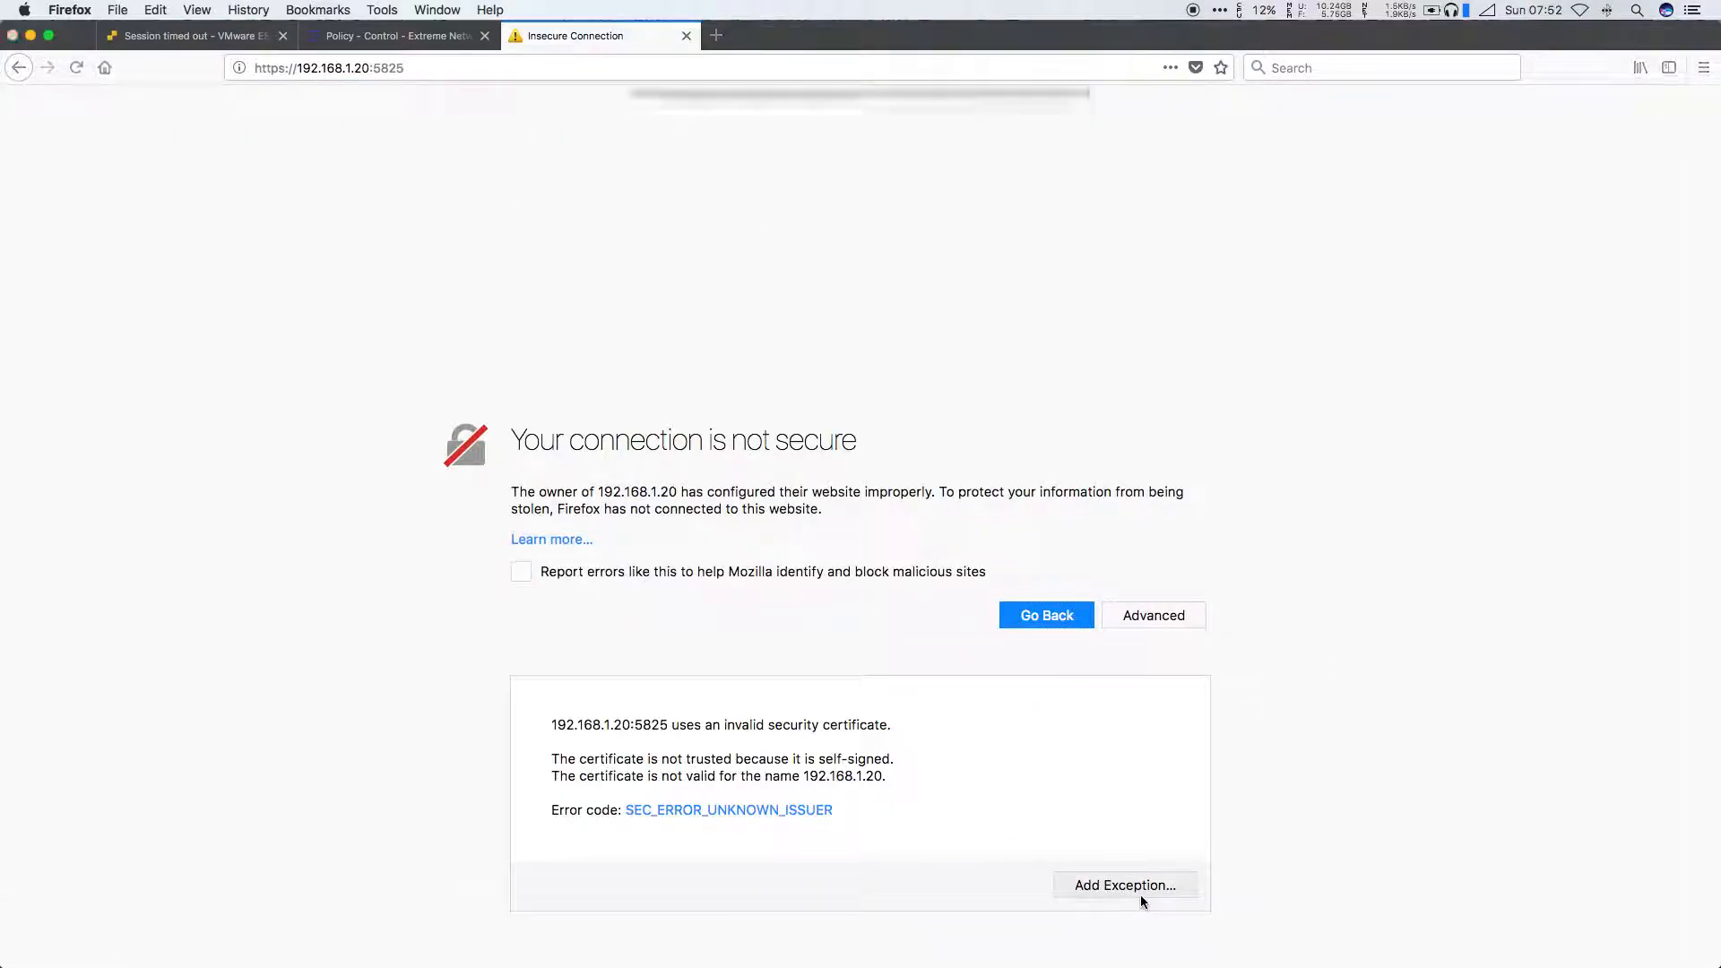
pyautogui.click(1136, 888)
pyautogui.click(770, 439)
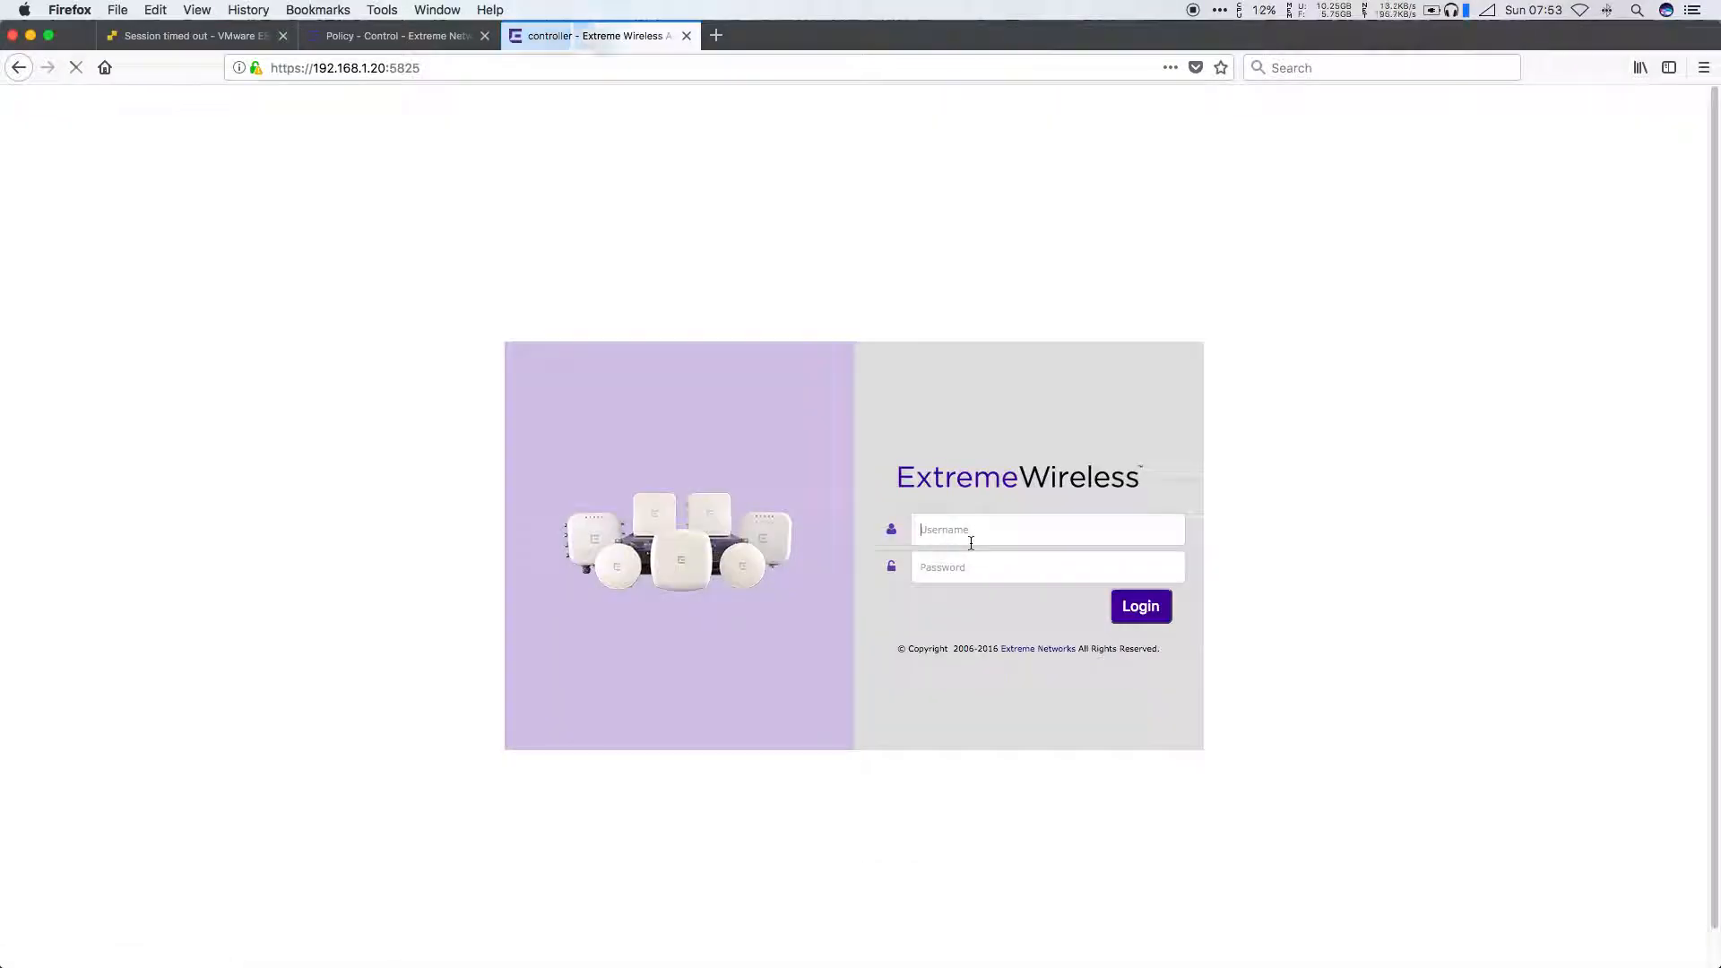
# Step: Log in with the administrator credentials without saving them, and open the access point list
pyautogui.write('admin')
pyautogui.press('Tab')
pyautogui.write('********')
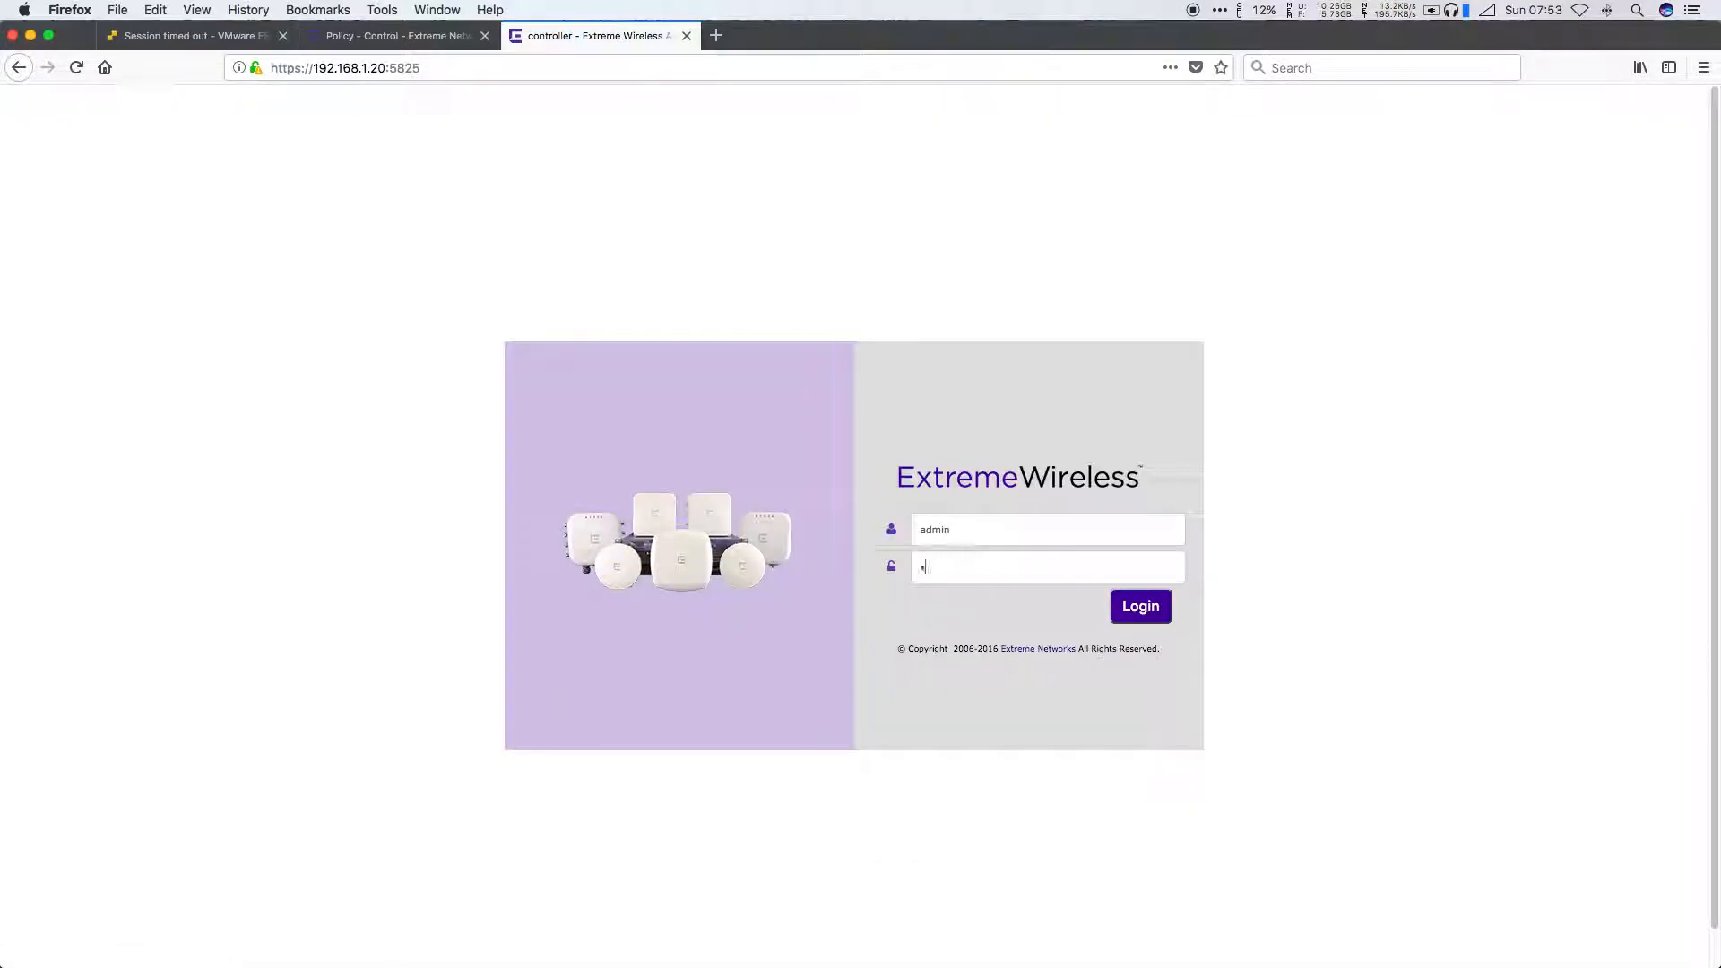
pyautogui.press('Return')
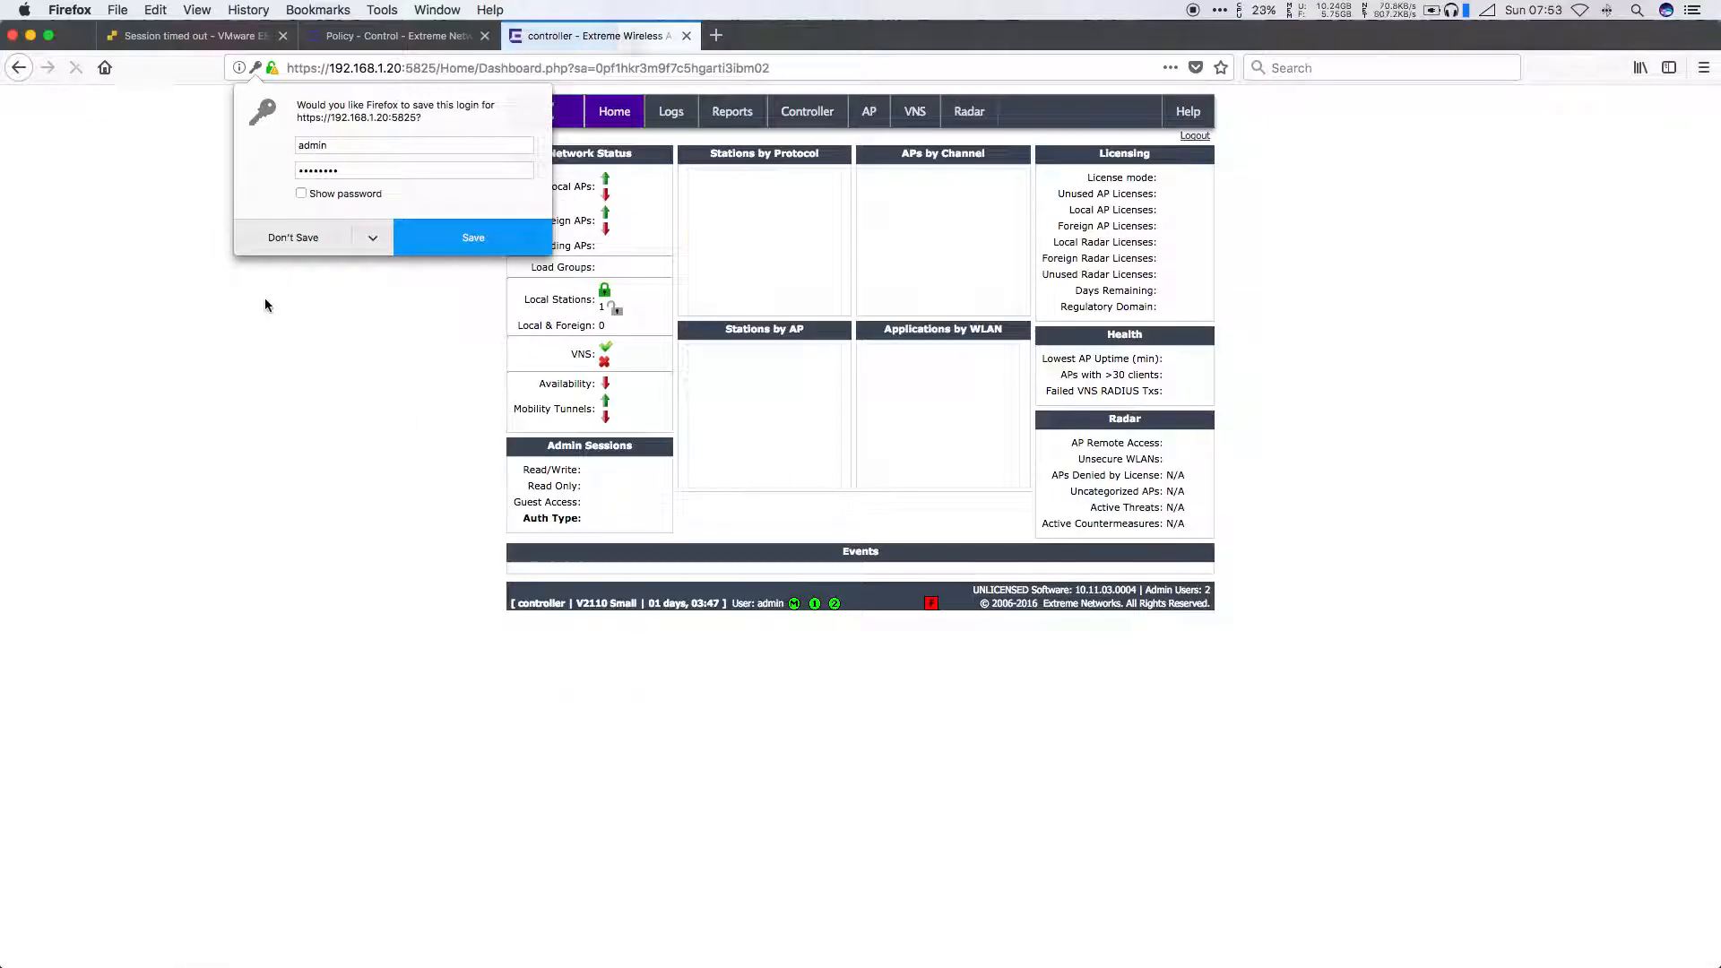
pyautogui.click(277, 233)
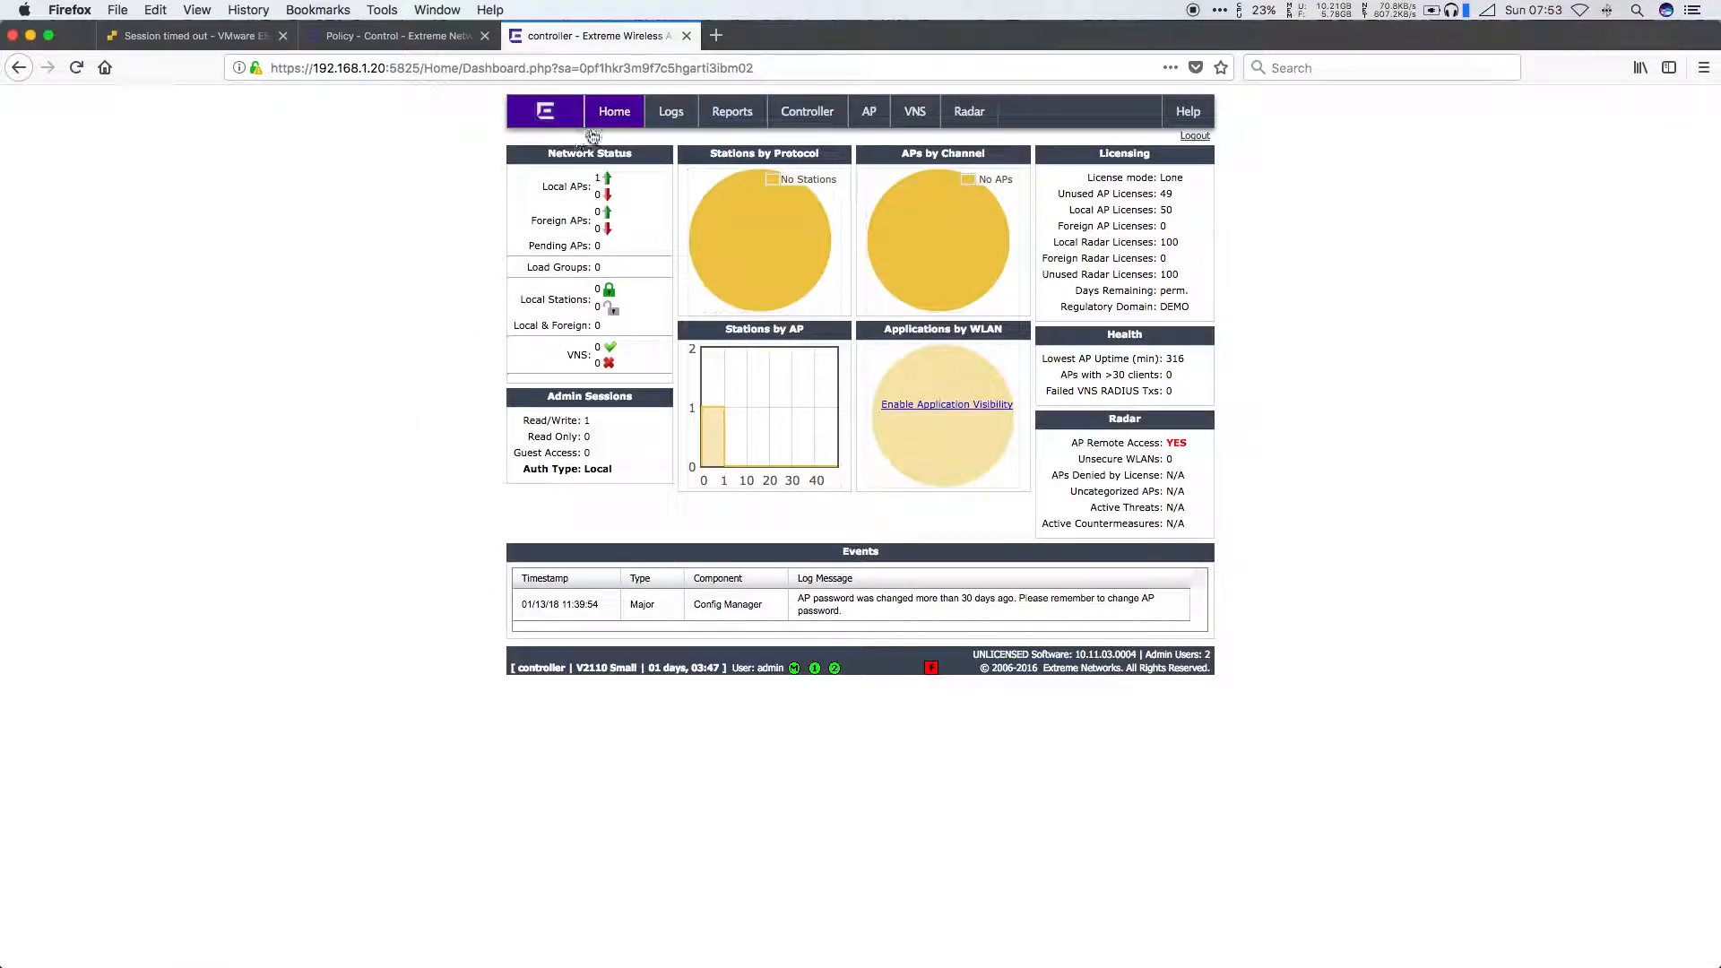
pyautogui.click(607, 178)
pyautogui.click(1093, 325)
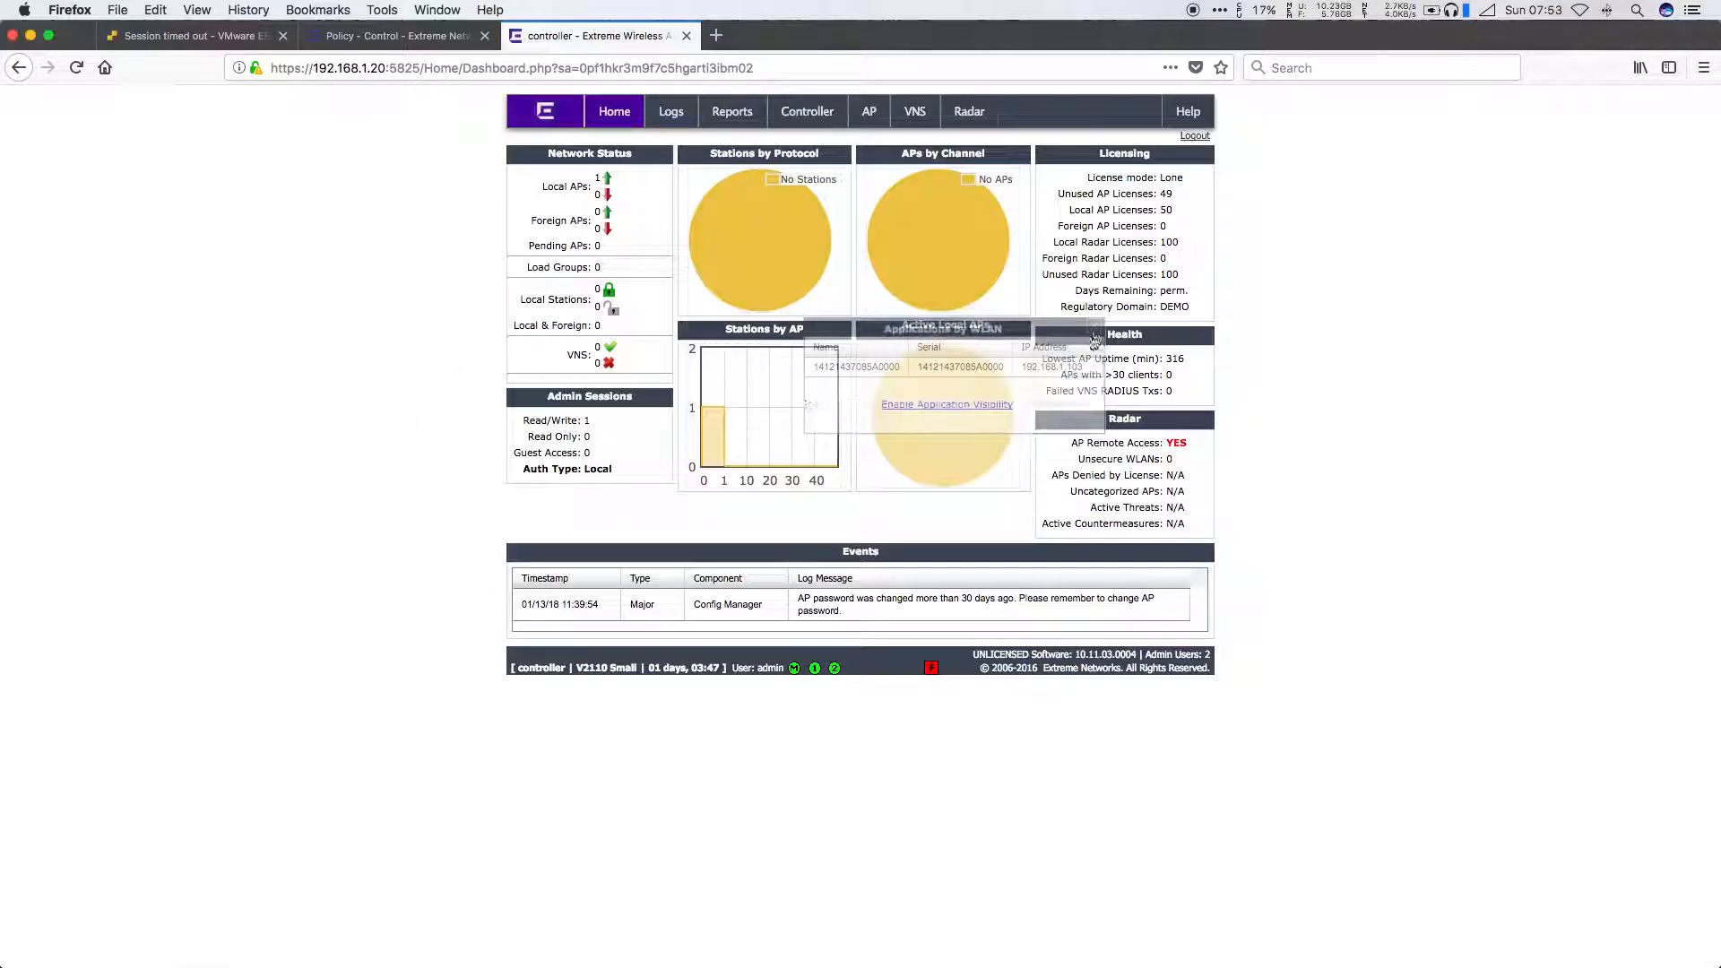
pyautogui.click(869, 112)
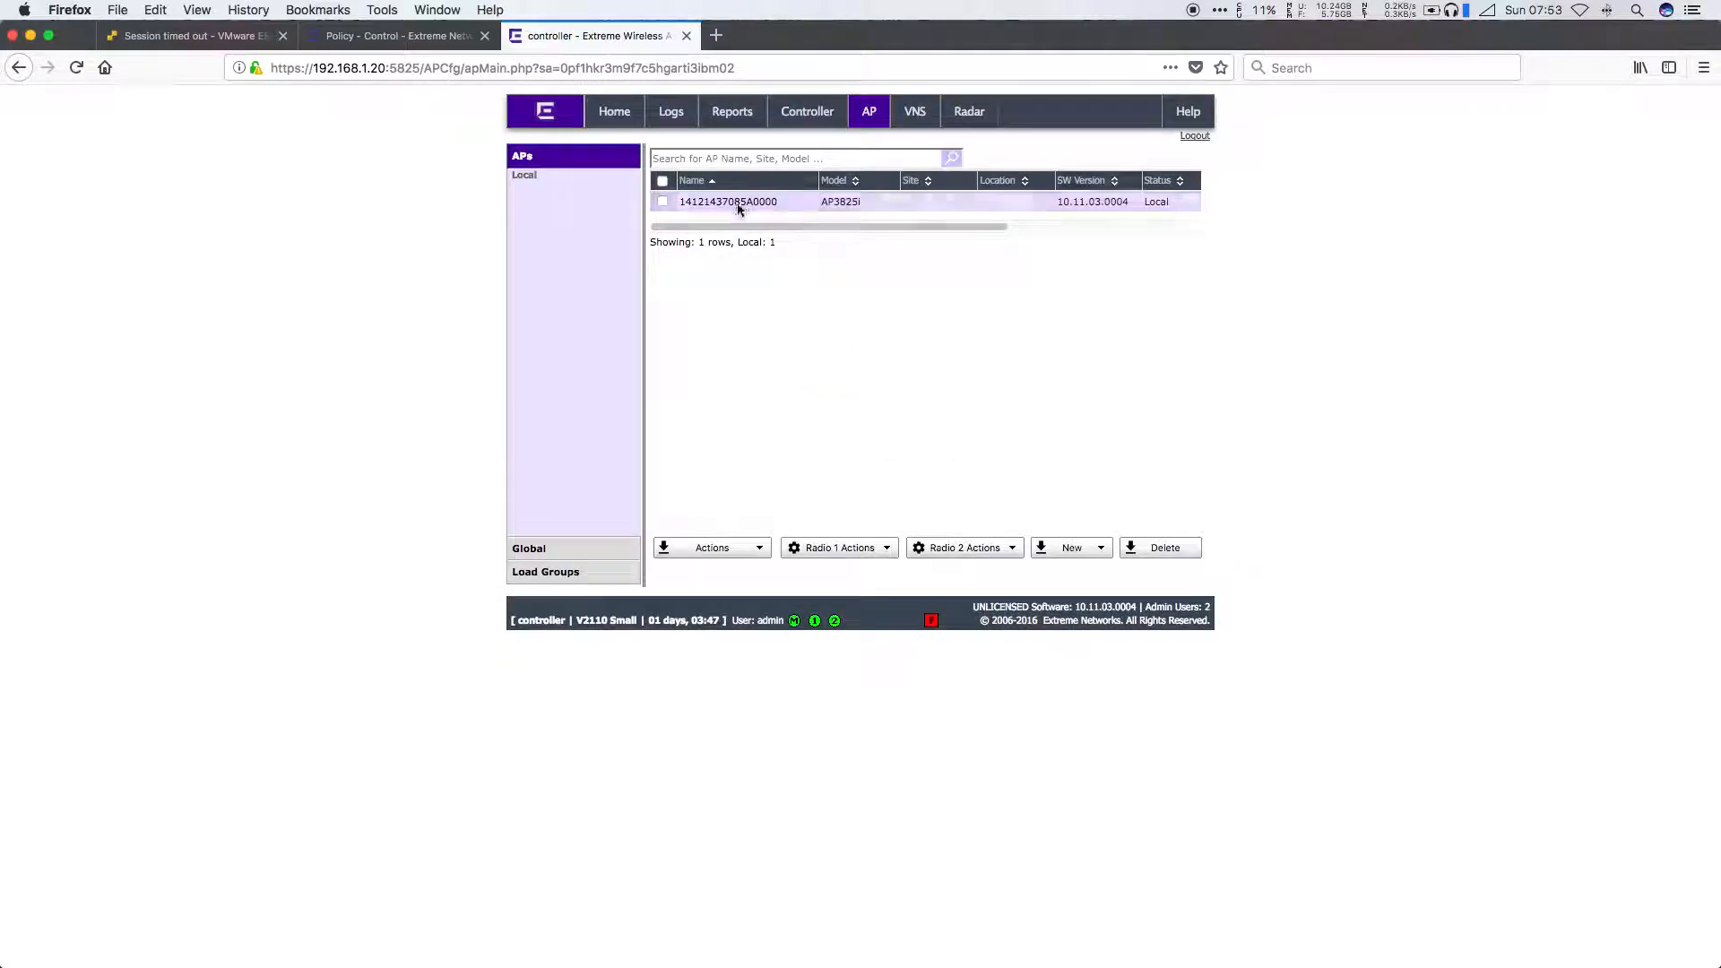
# Step: Rename the AP3825i access point to 'Bedroom AP' and apply the change
pyautogui.click(741, 200)
pyautogui.write('Bedroo')
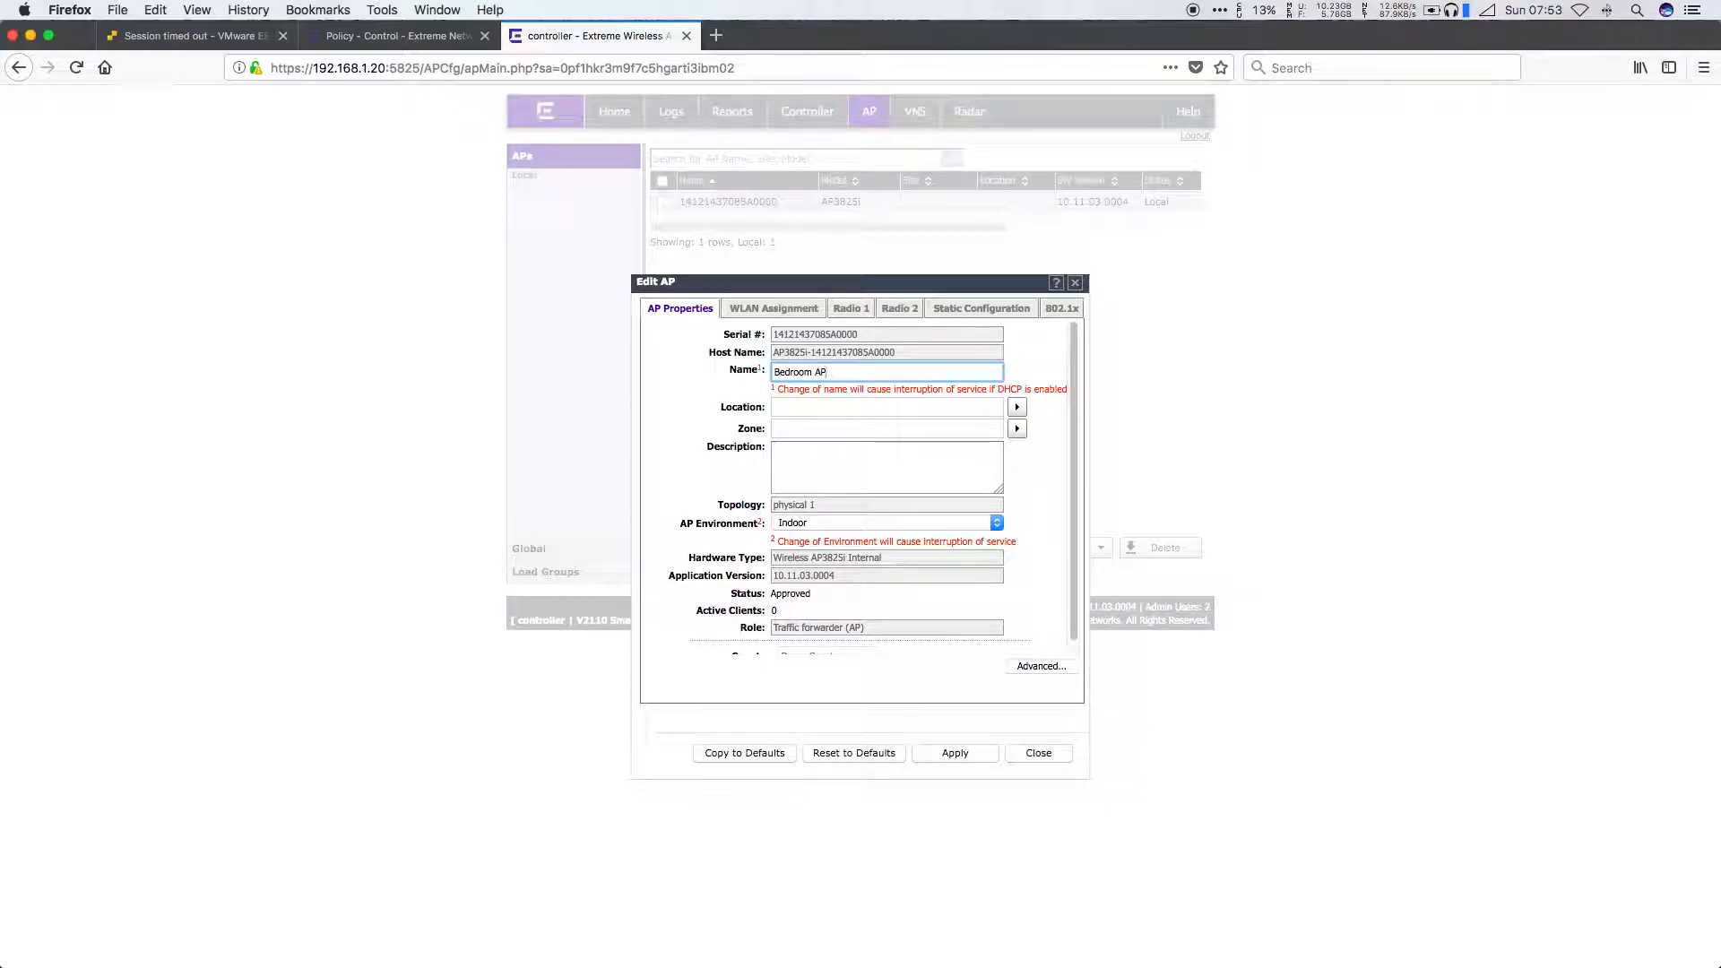
pyautogui.write('m AP')
pyautogui.click(979, 752)
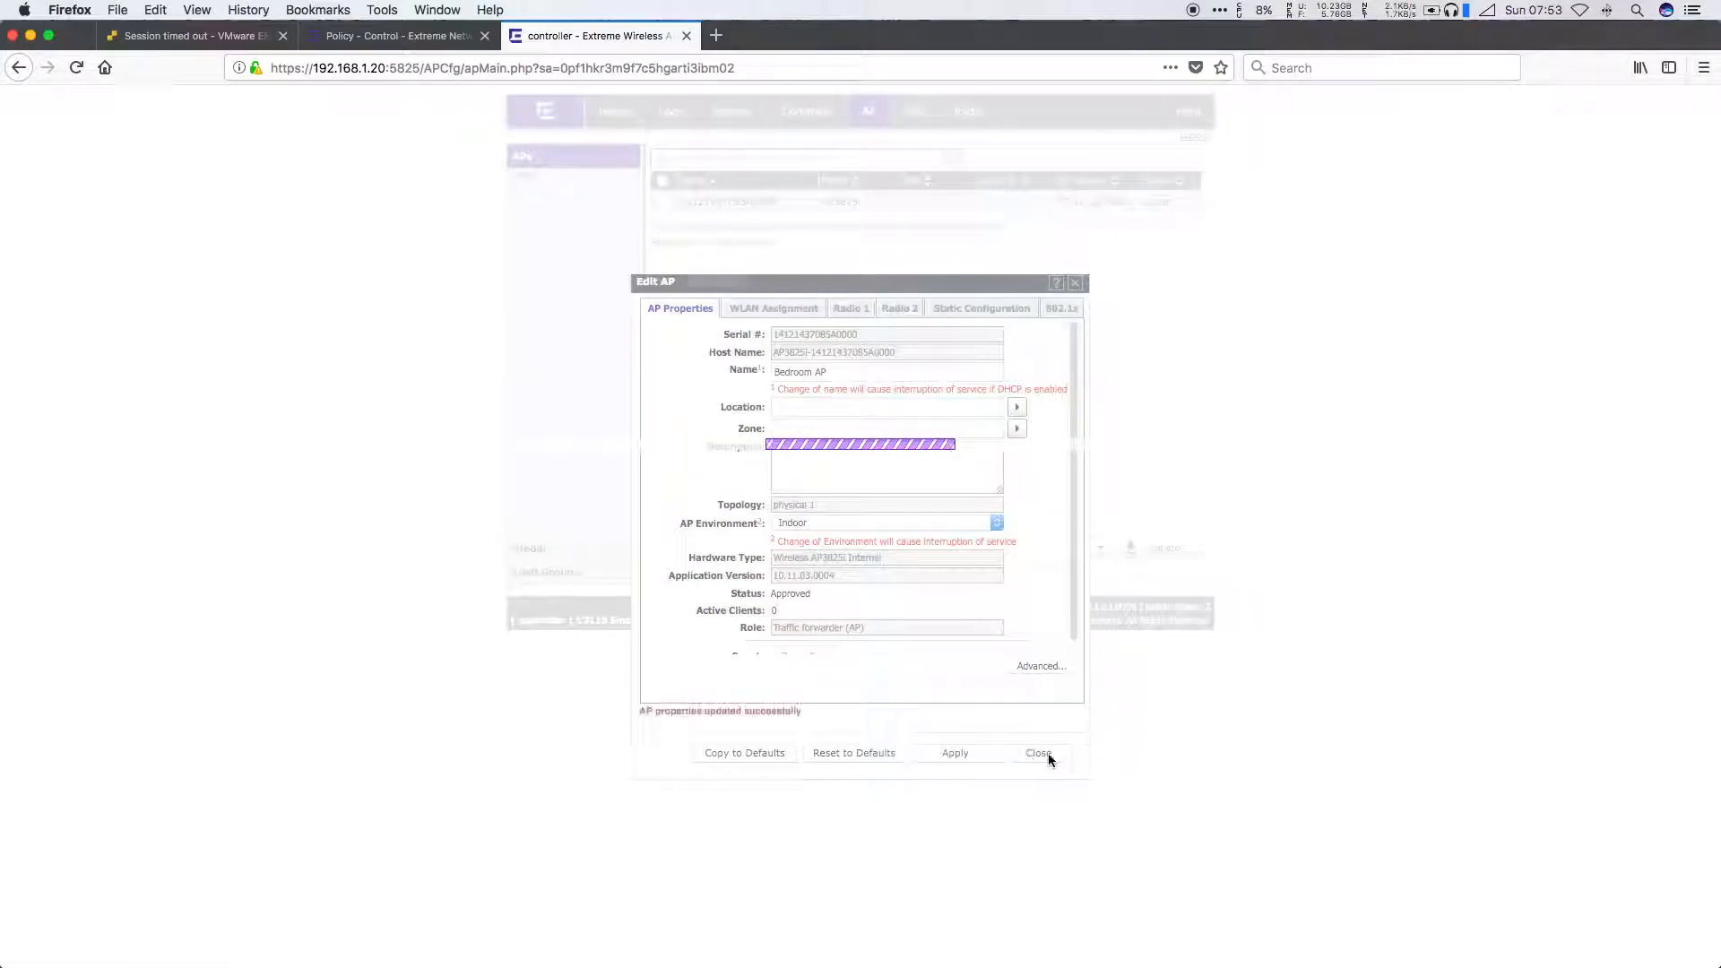
pyautogui.click(1040, 752)
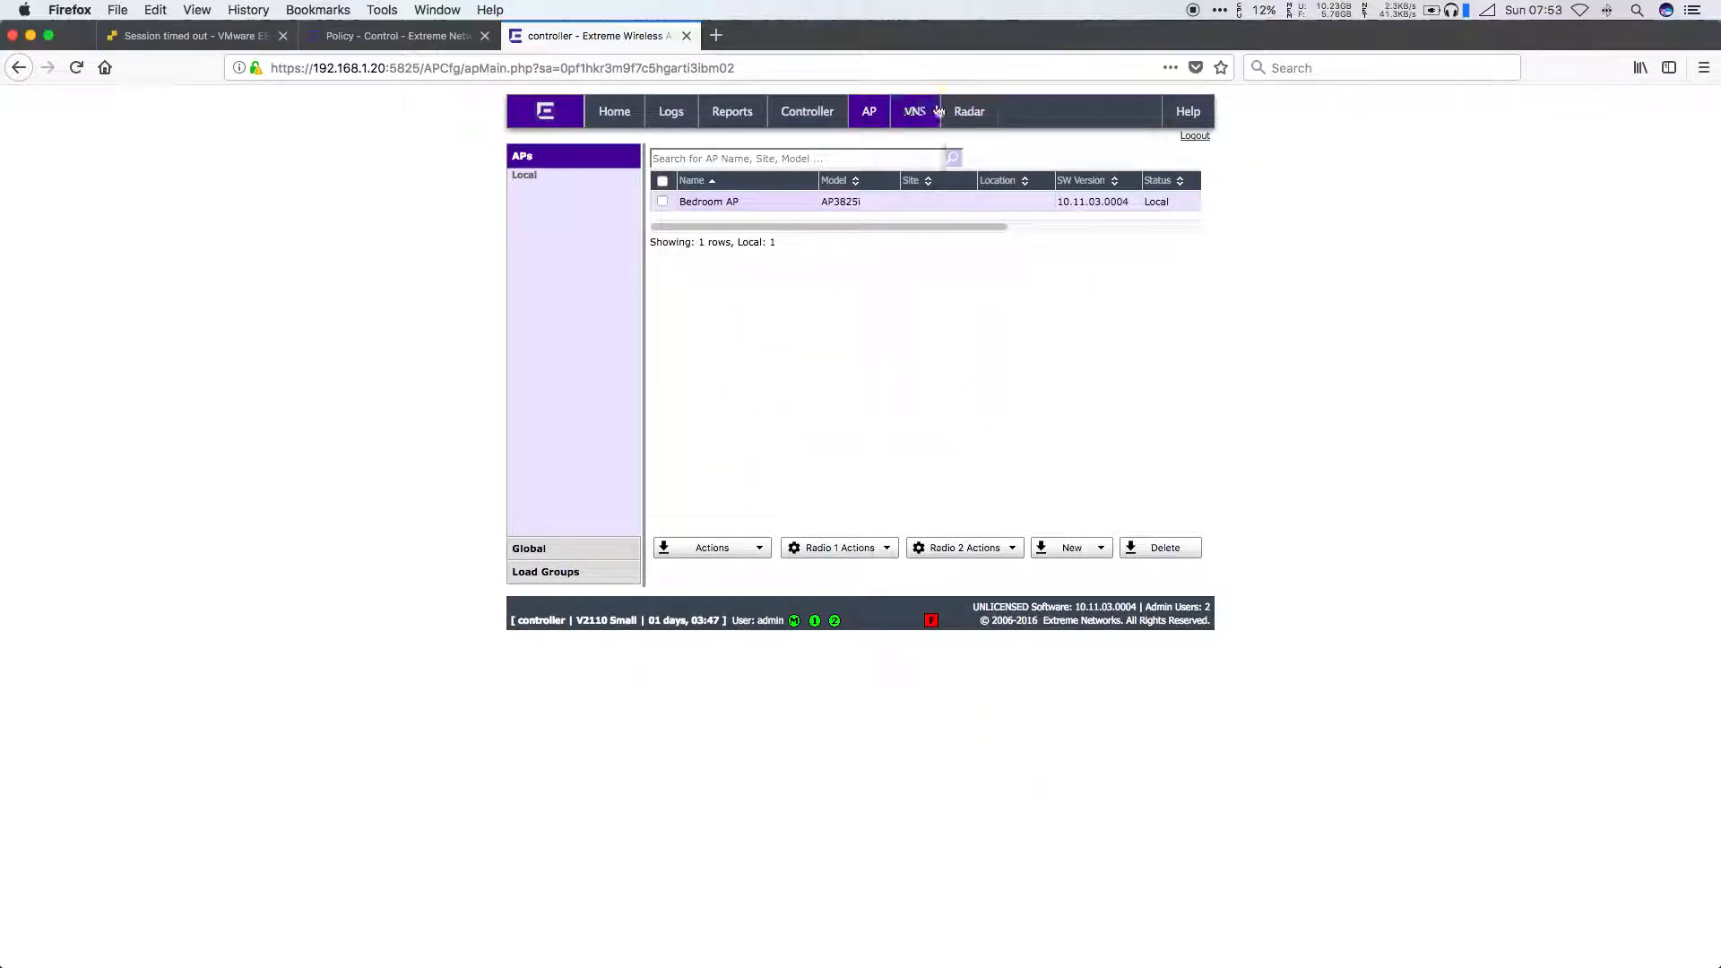
# Step: View the VNS Roles list, then confirm enforcing policy to both devices in Management Center
pyautogui.click(928, 120)
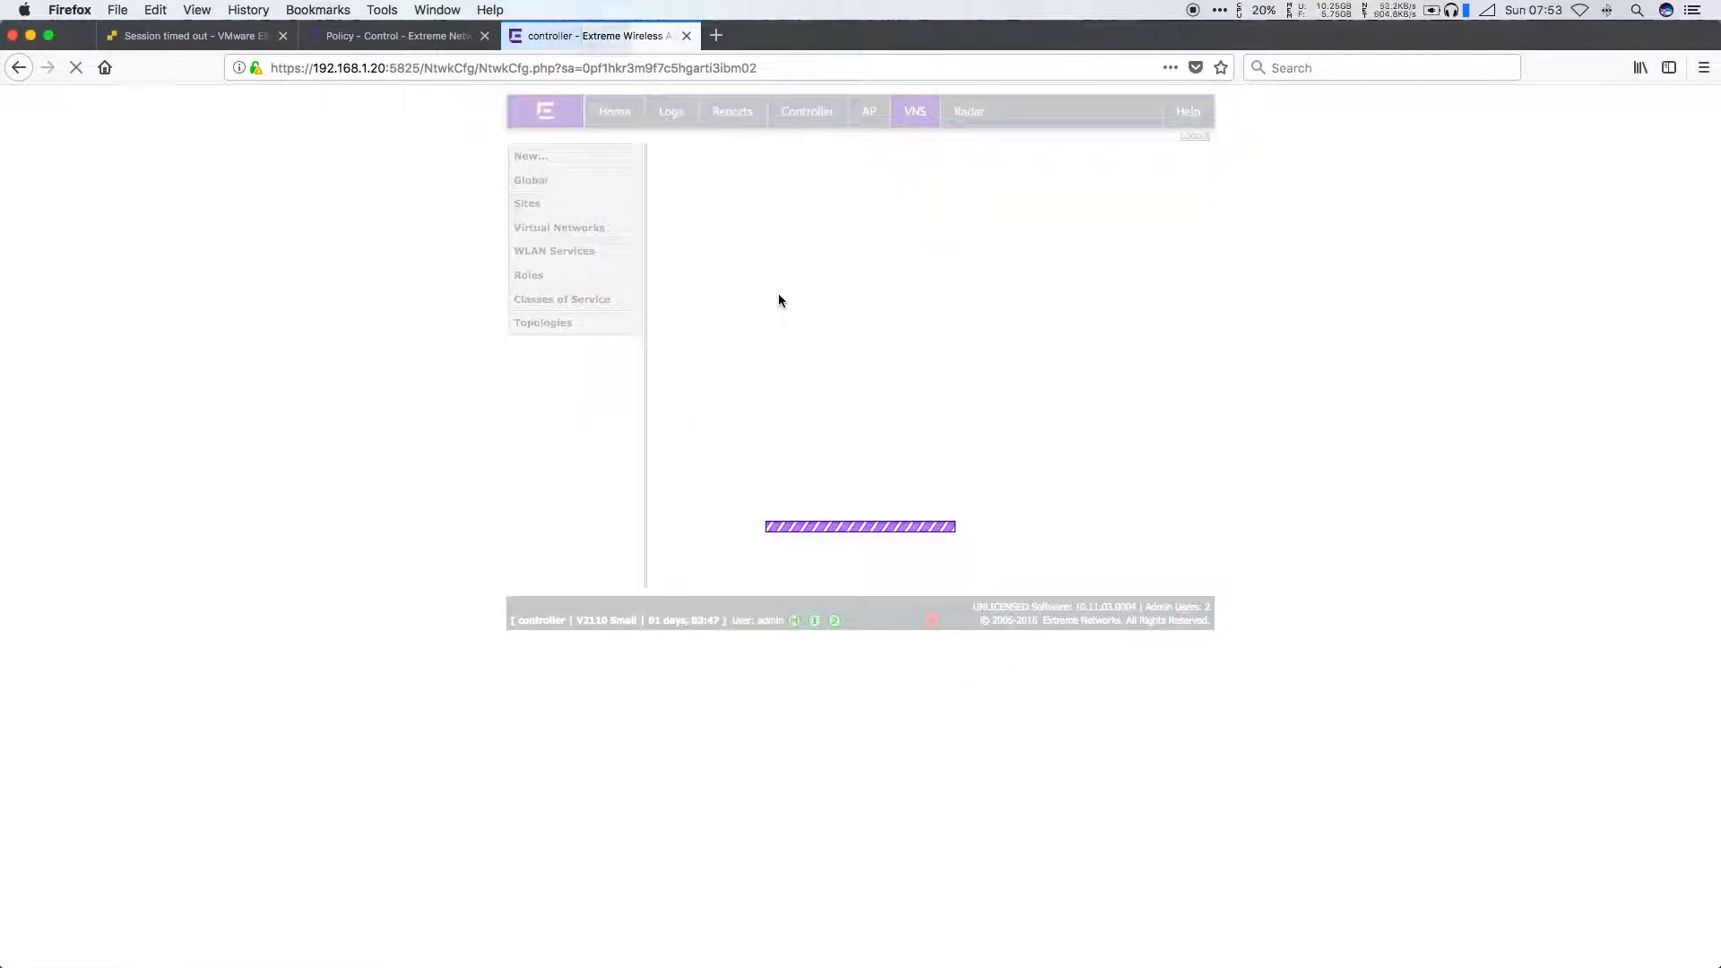
pyautogui.click(527, 524)
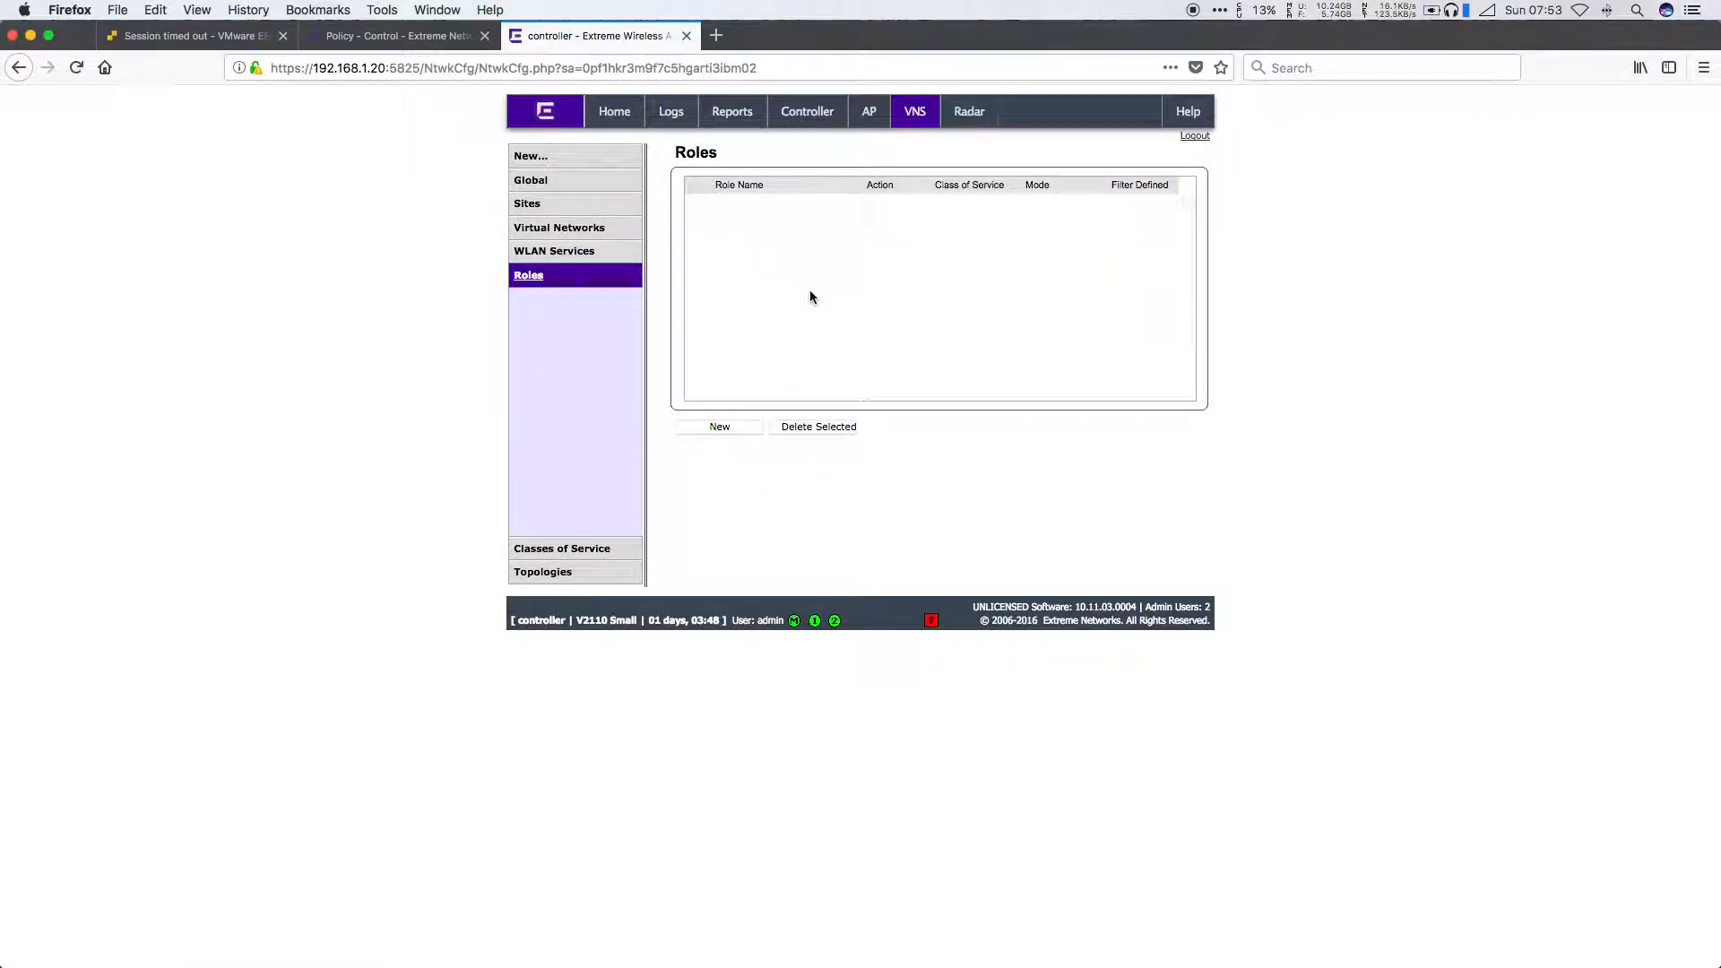
pyautogui.click(399, 36)
pyautogui.click(823, 572)
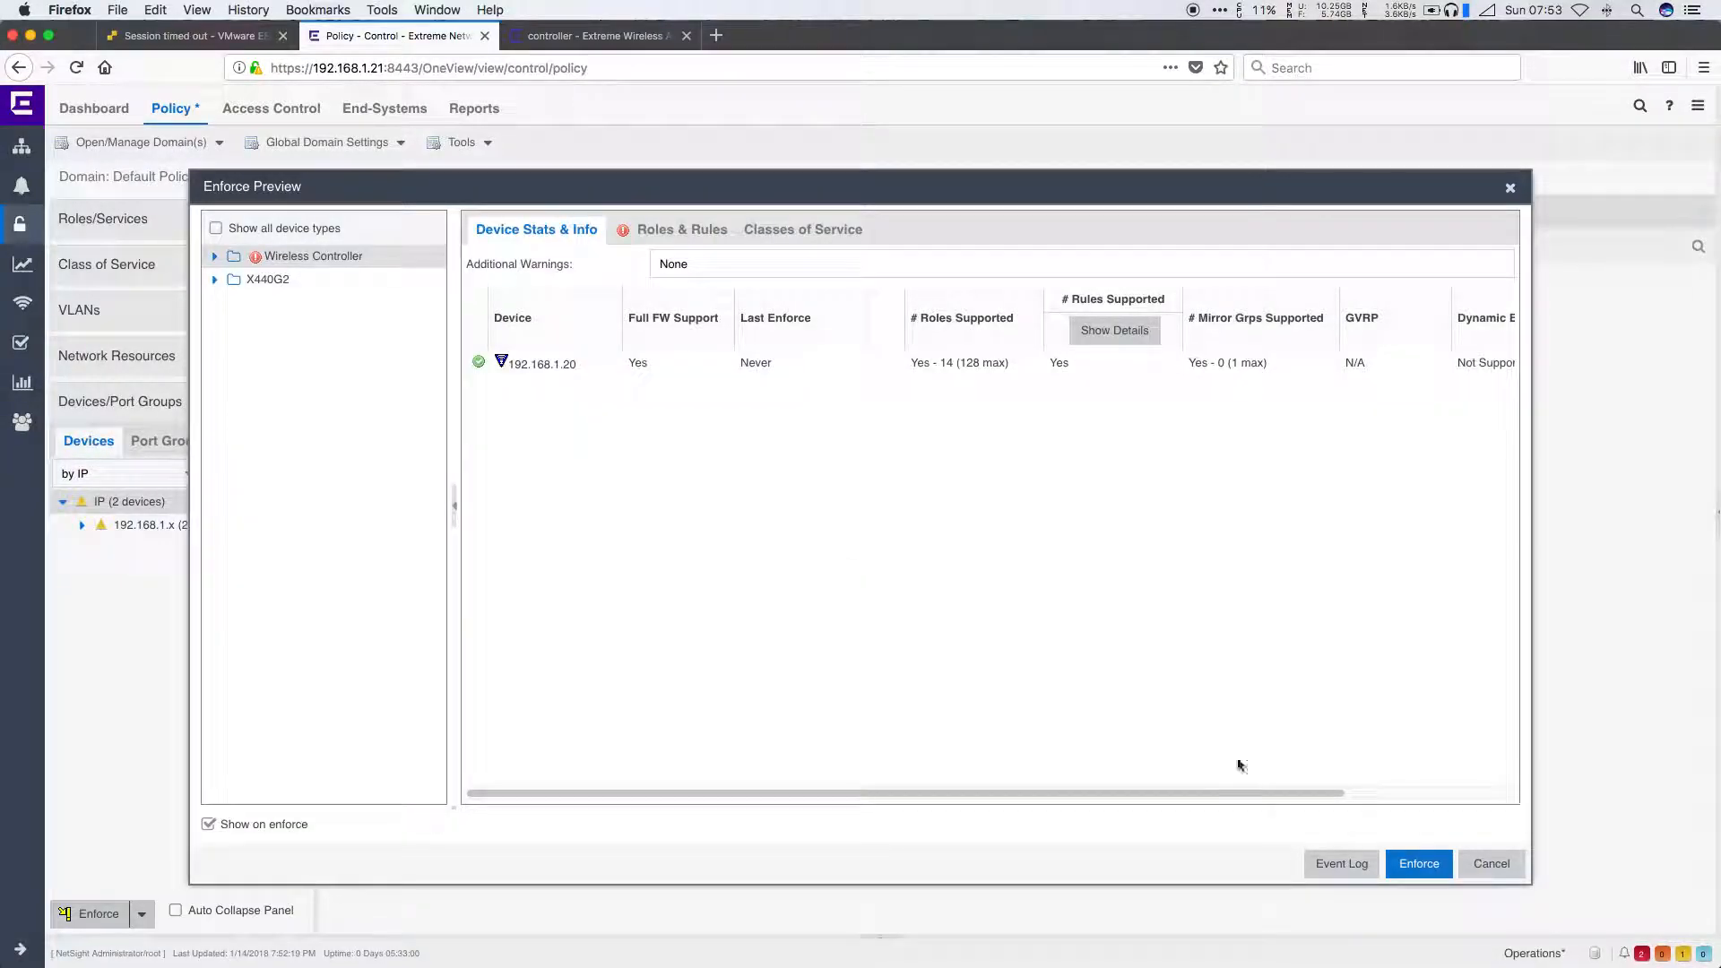
# Step: Enforce the Default Policy Domain to both devices, save the updated domain, and return to the controller
pyautogui.click(1418, 863)
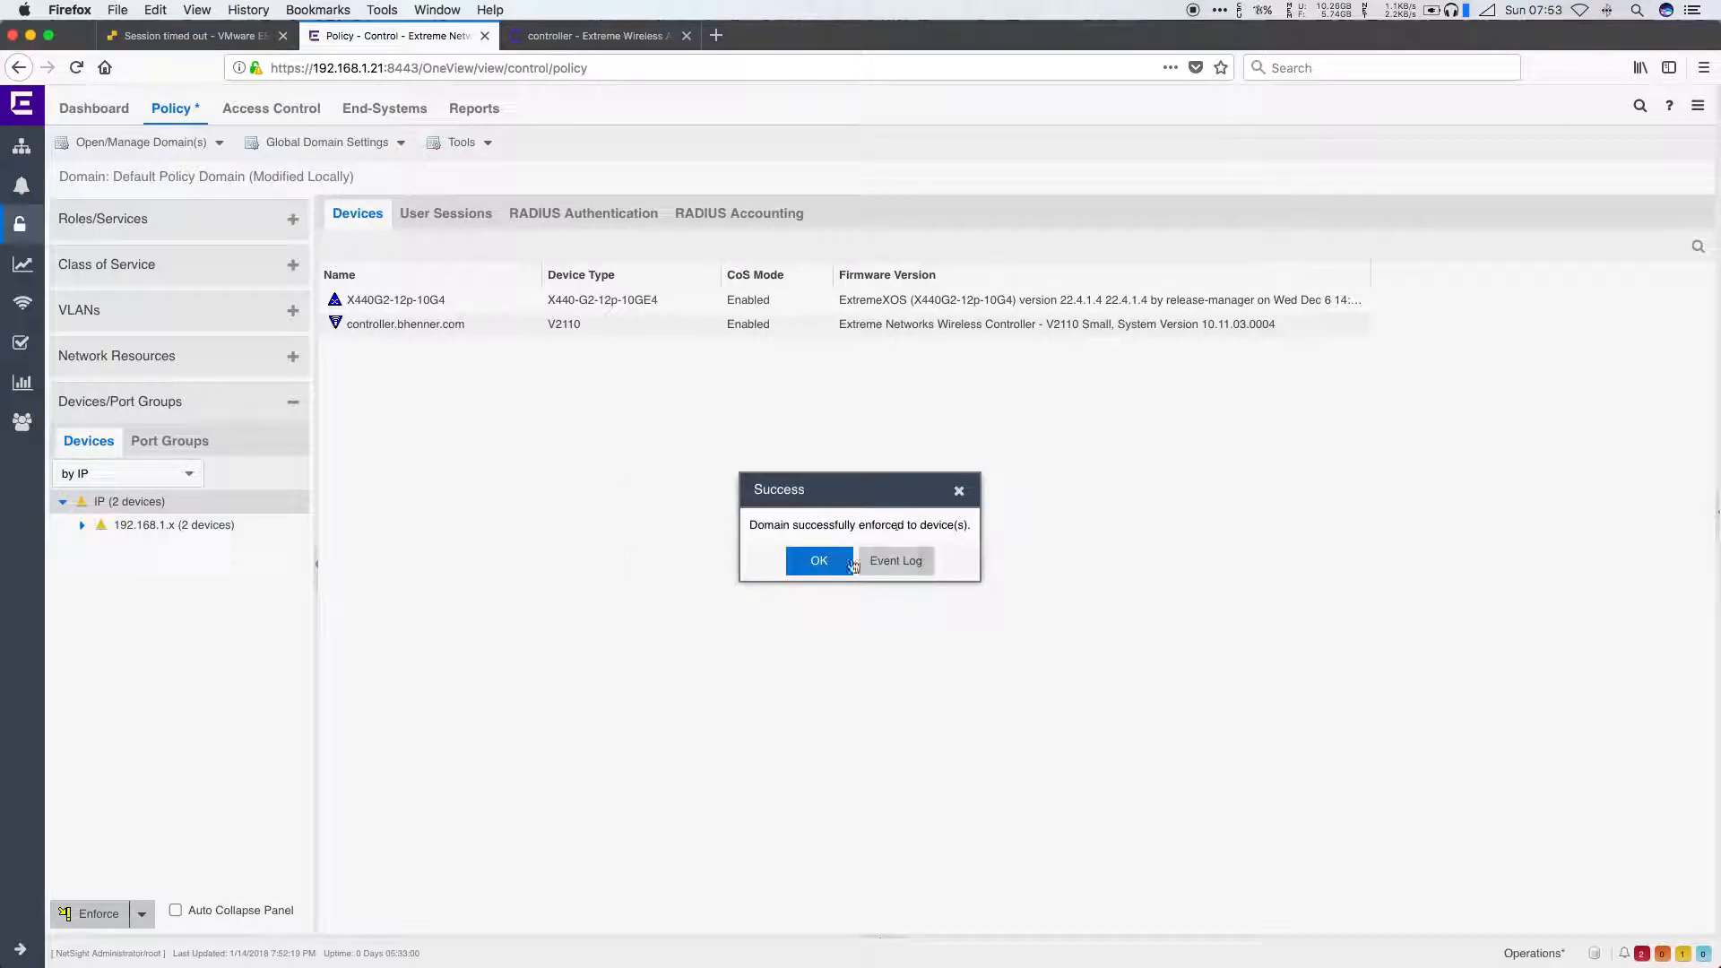
pyautogui.click(832, 572)
pyautogui.click(823, 582)
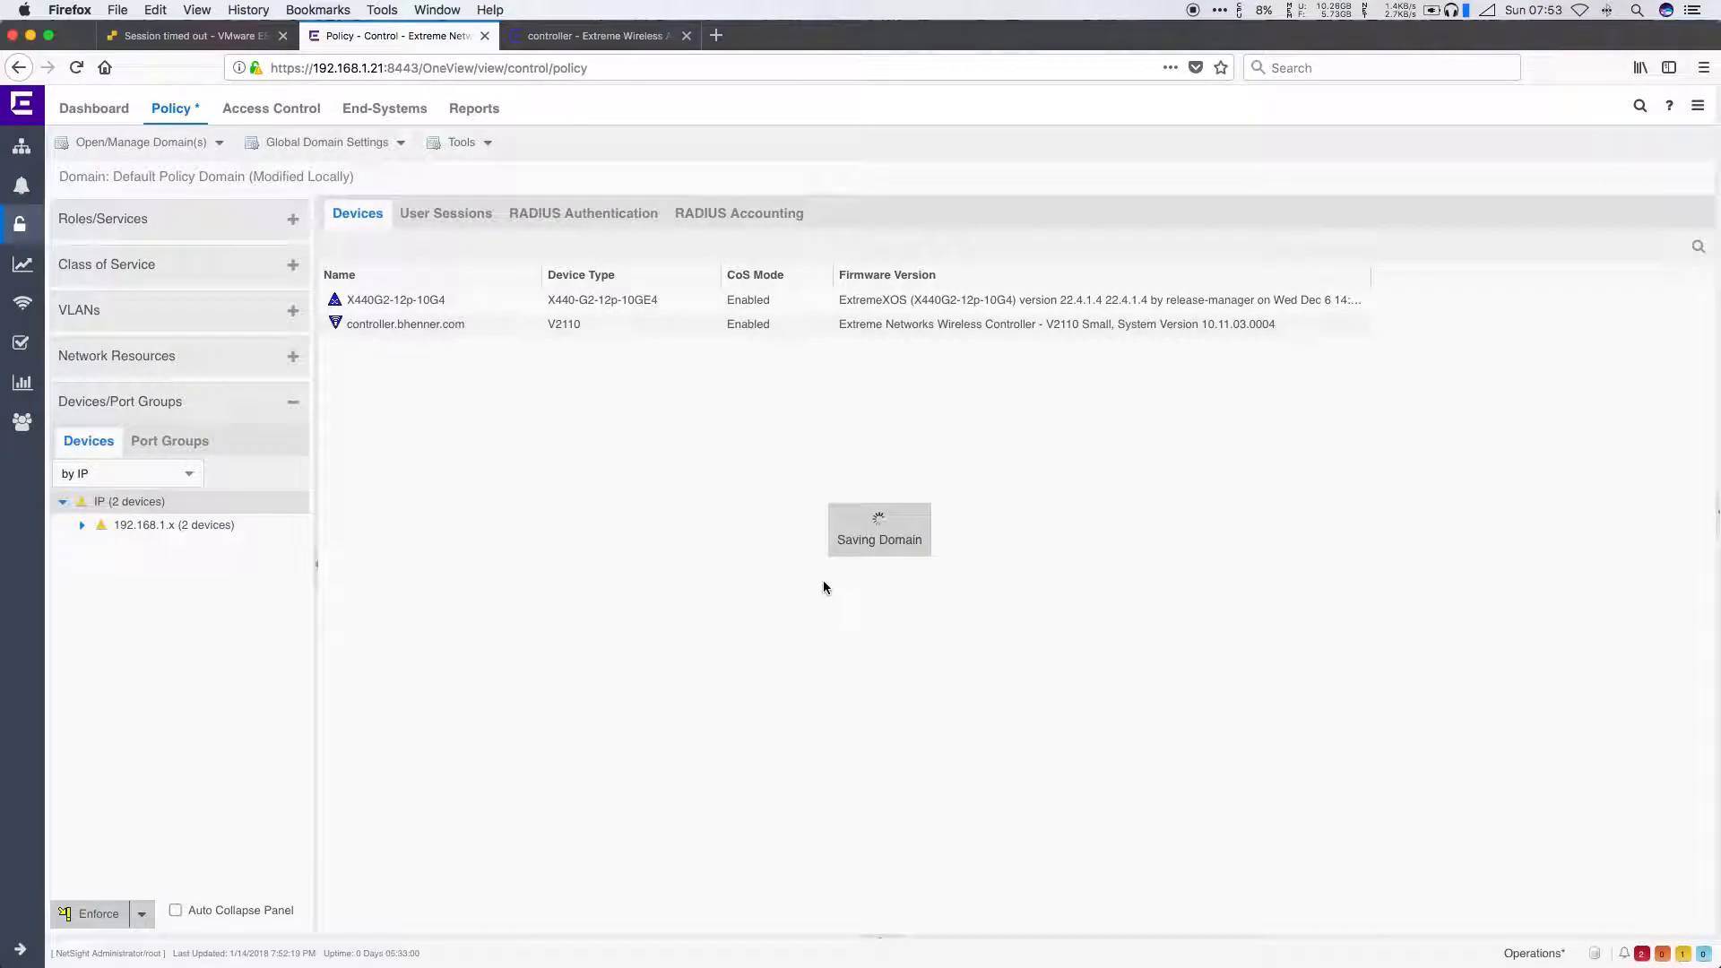
pyautogui.click(860, 562)
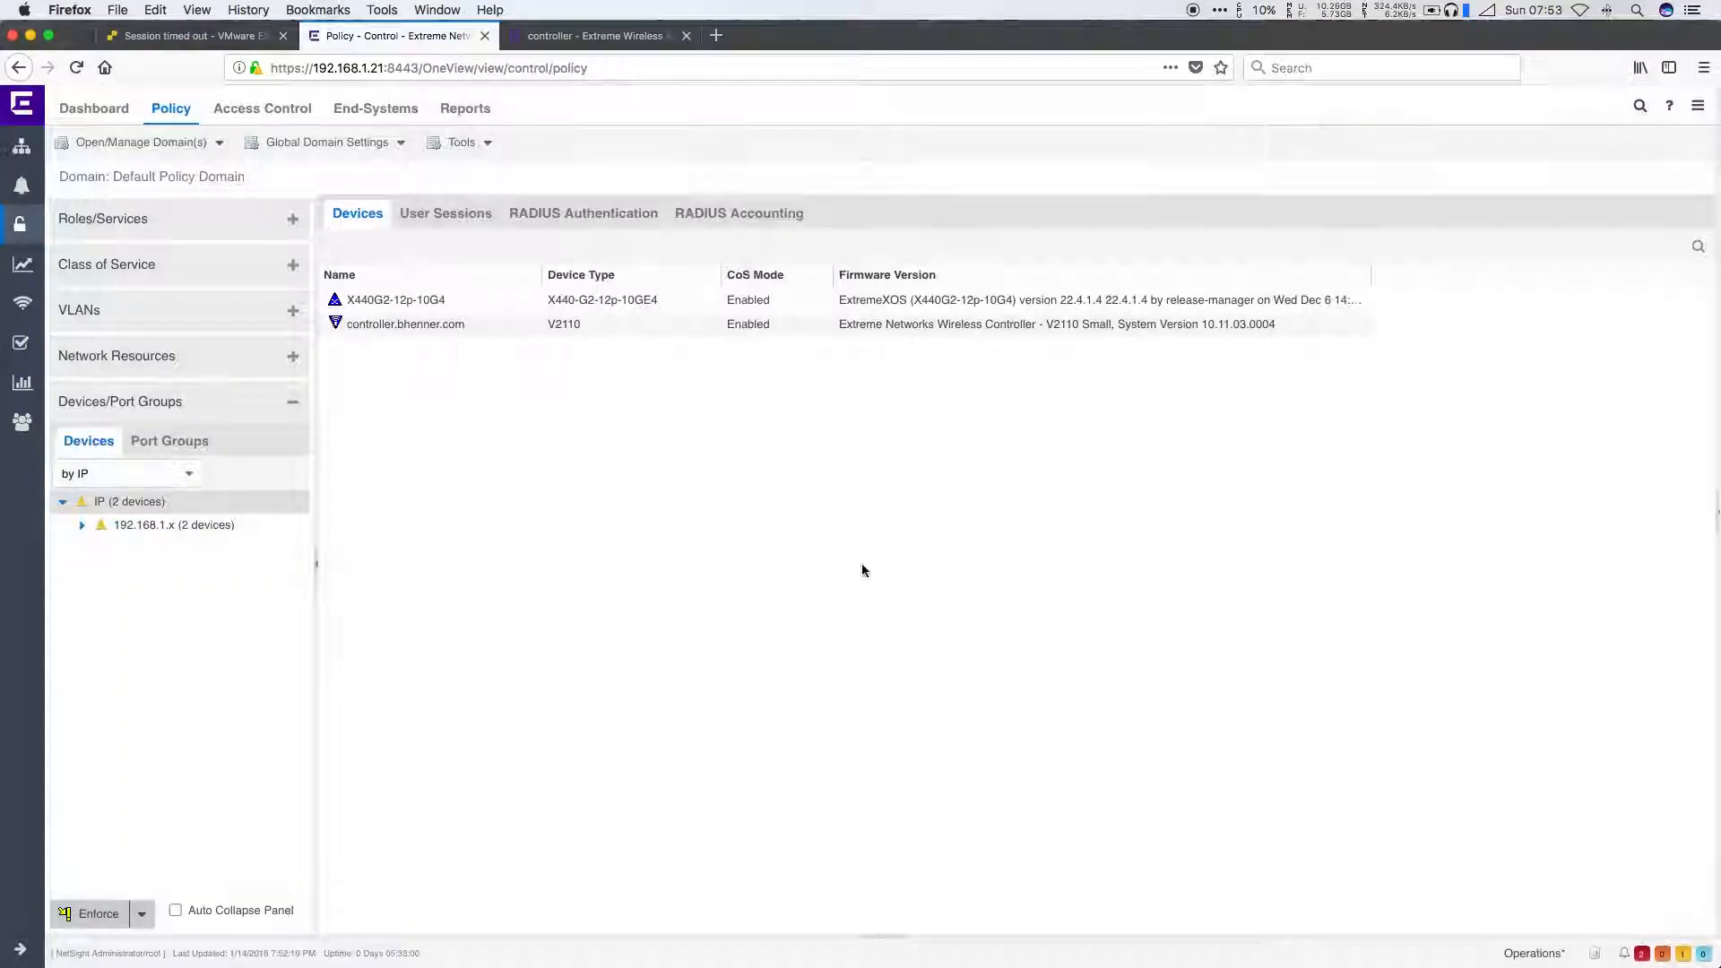
pyautogui.click(607, 47)
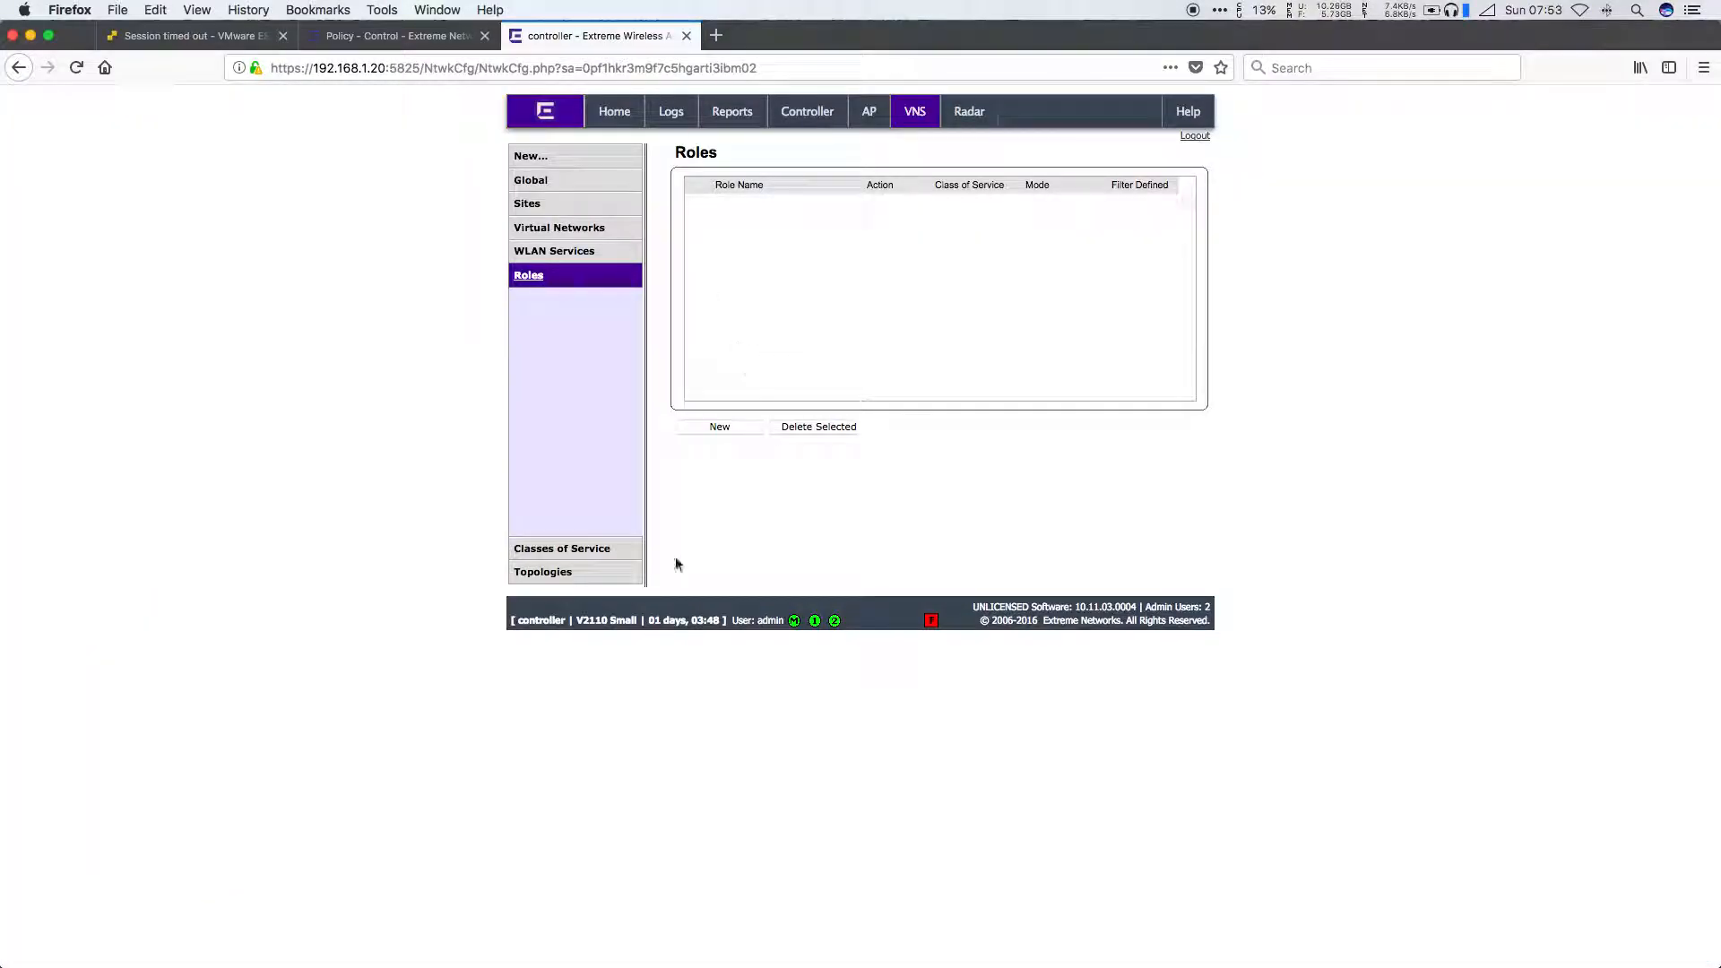
# Step: Refresh the Roles list to show the enforced roles, then start a new virtual network
pyautogui.click(76, 69)
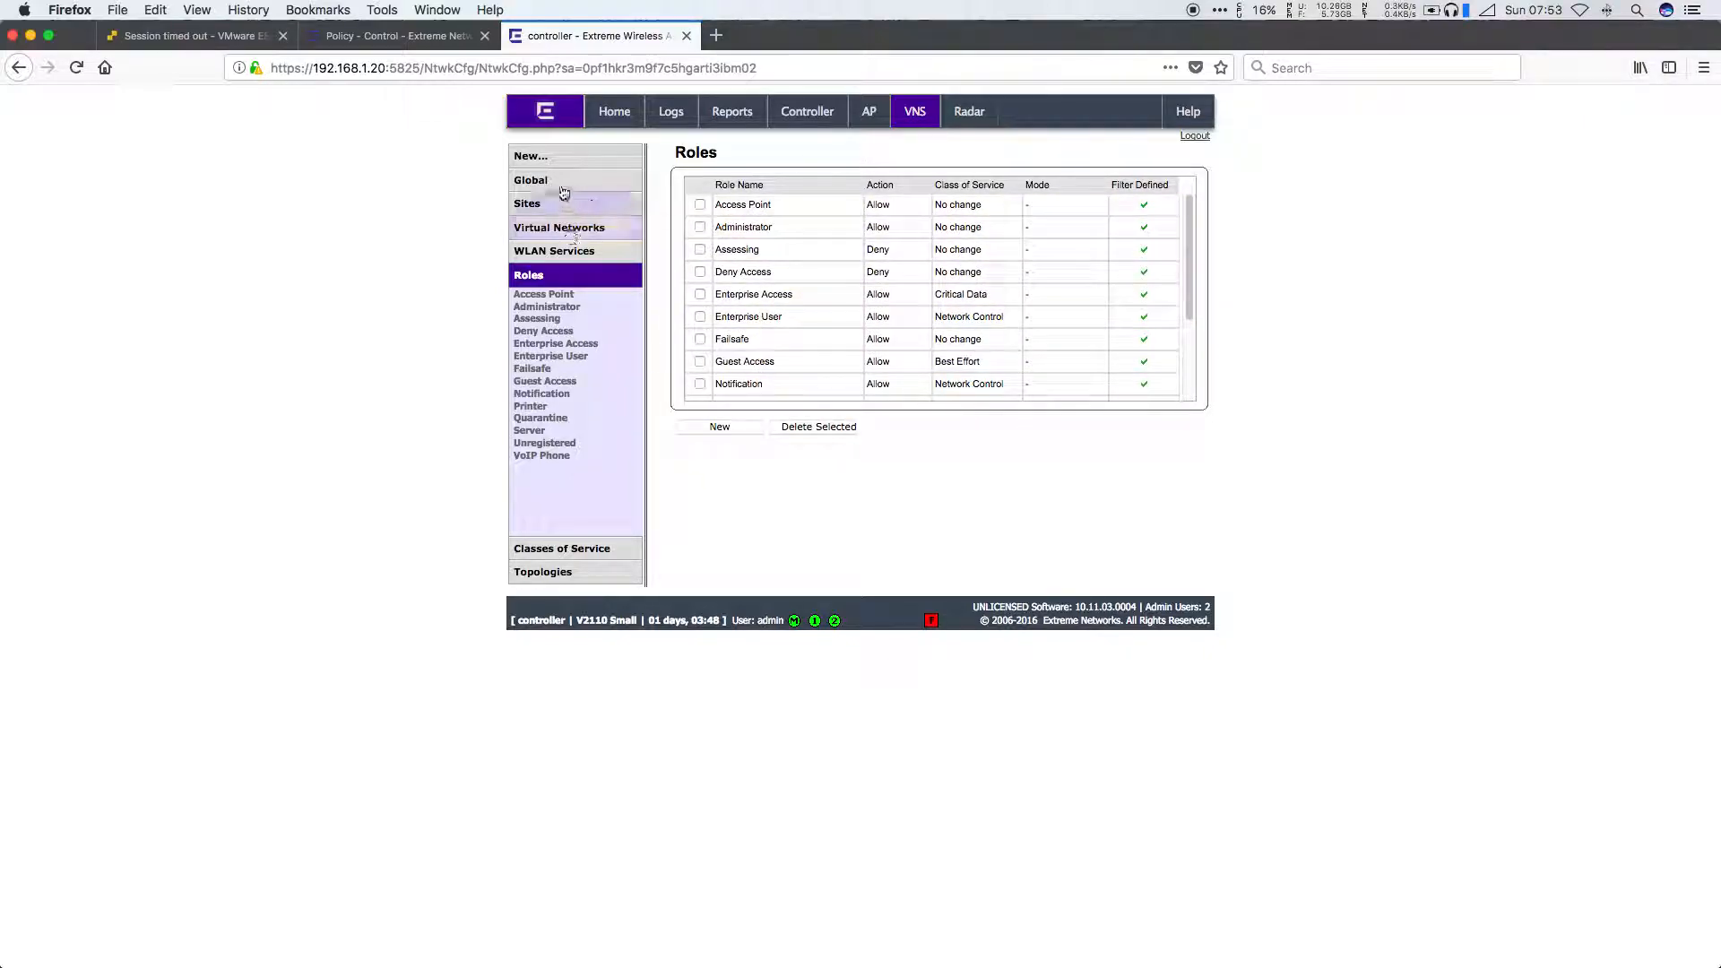
pyautogui.click(578, 224)
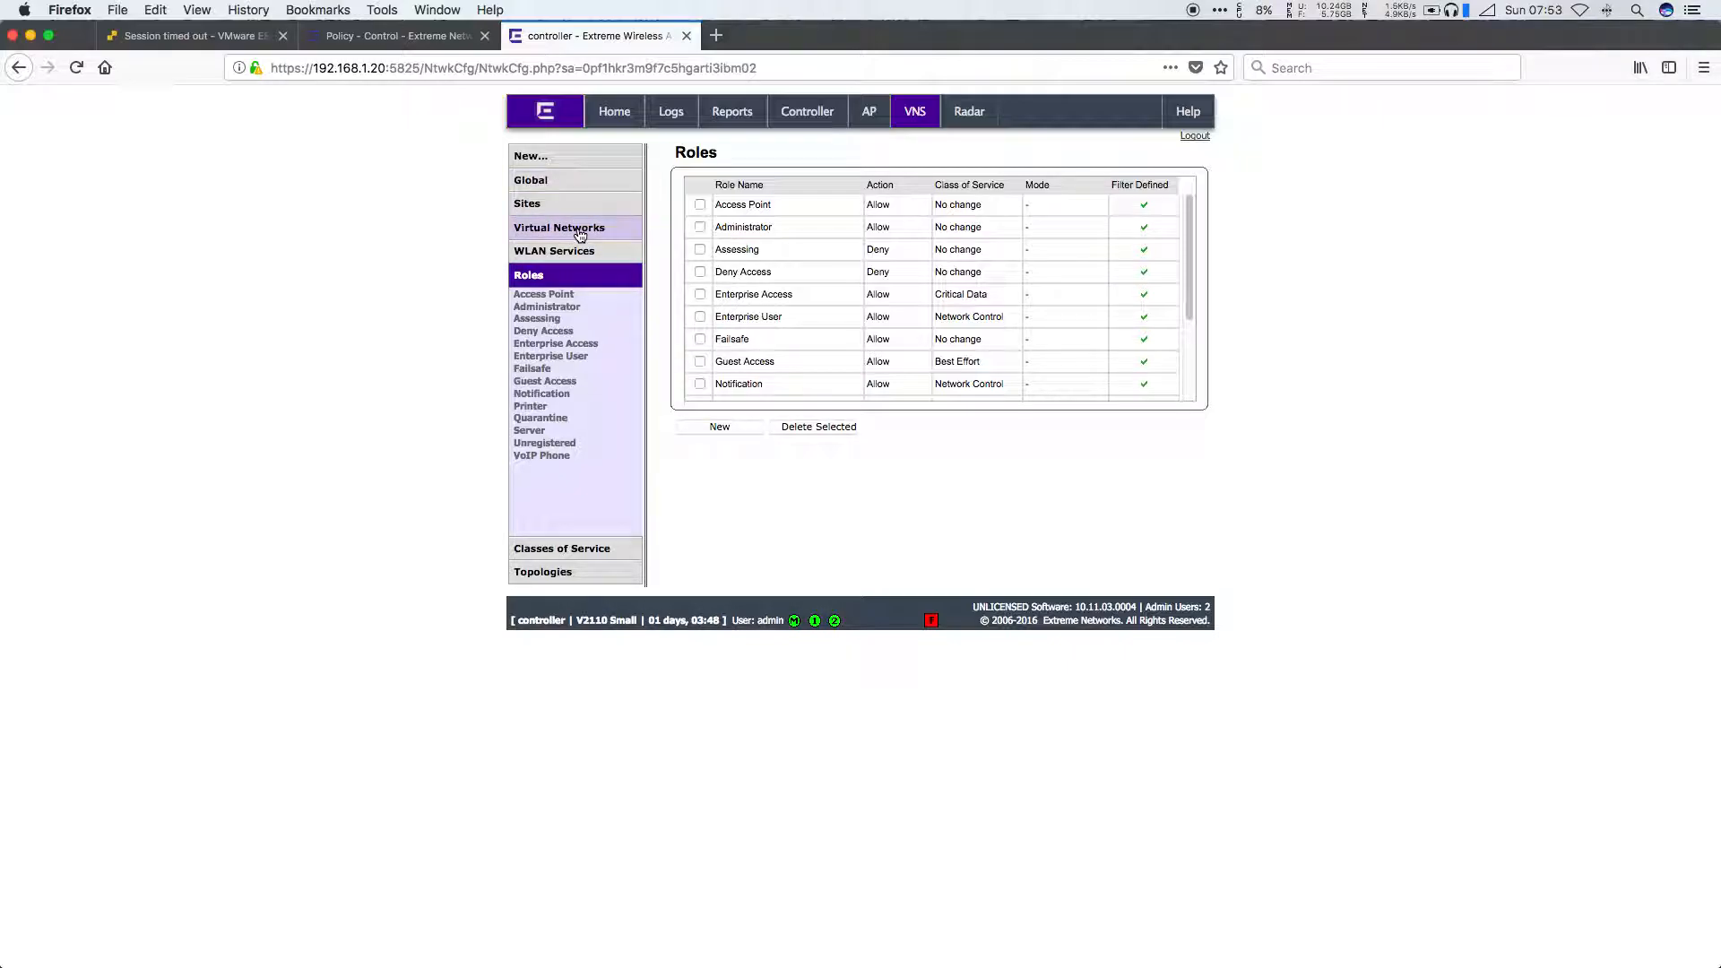
pyautogui.click(726, 434)
pyautogui.click(825, 223)
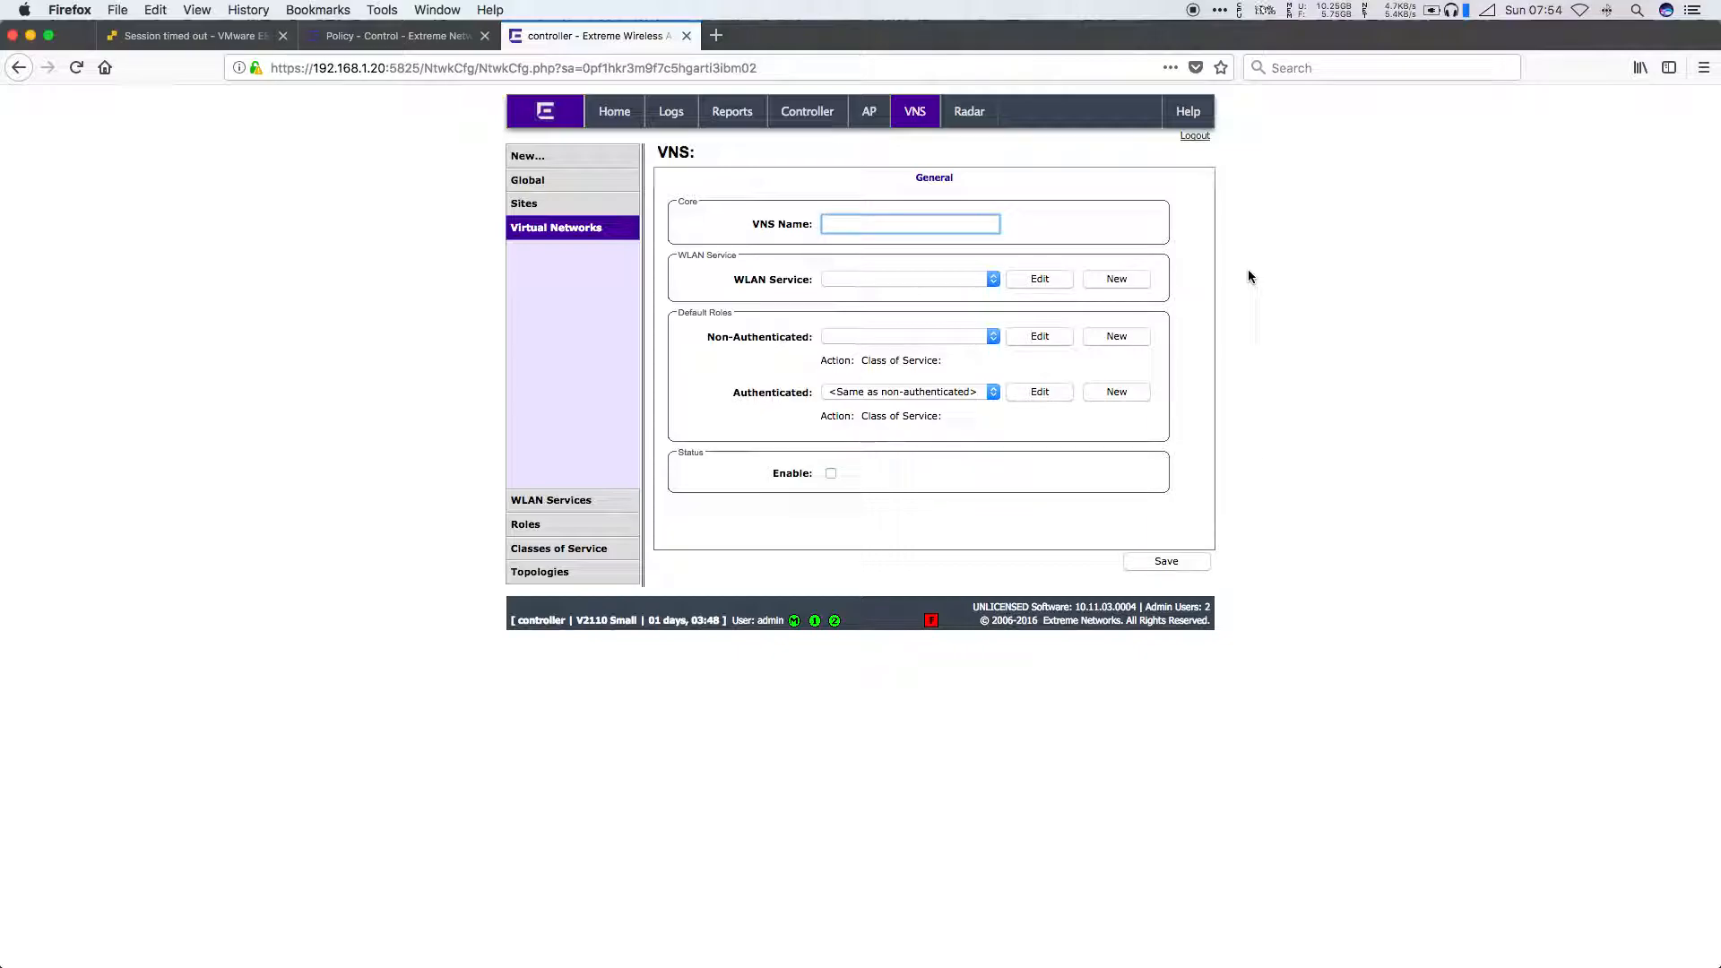
# Step: Create and save a Standard WLAN service named Home_PSK with SSID synnet
pyautogui.click(1125, 278)
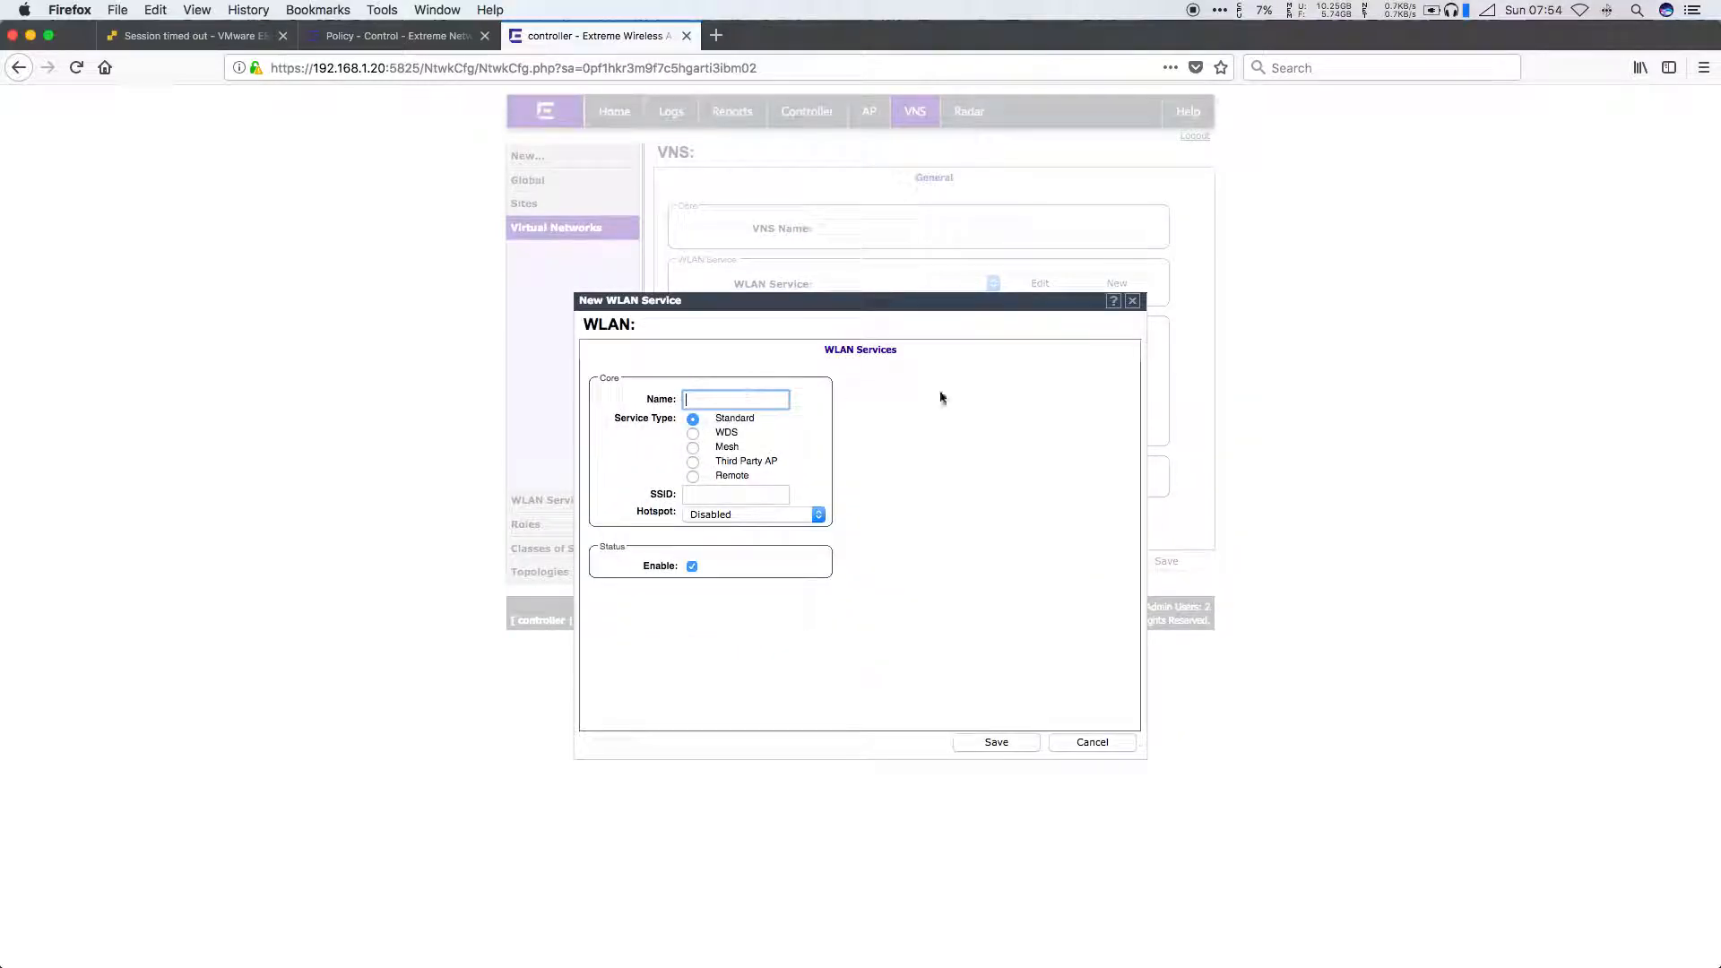
pyautogui.write('Home_PSK')
pyautogui.press('Tab')
pyautogui.write('sy')
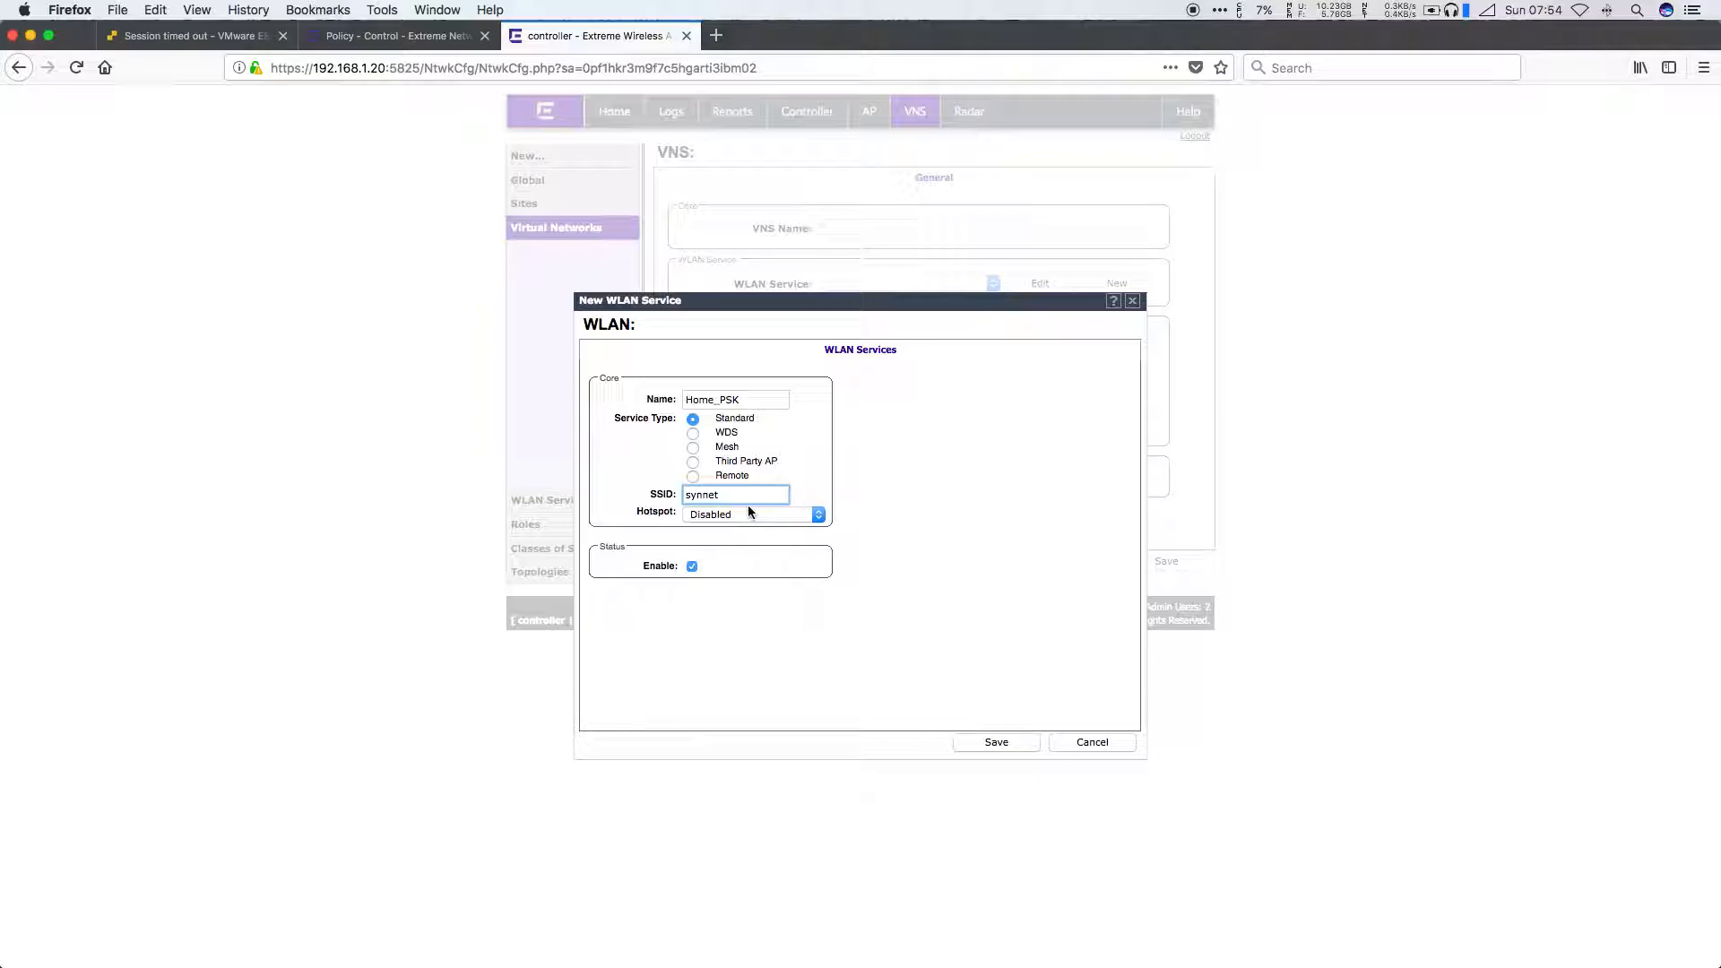
pyautogui.click(1019, 746)
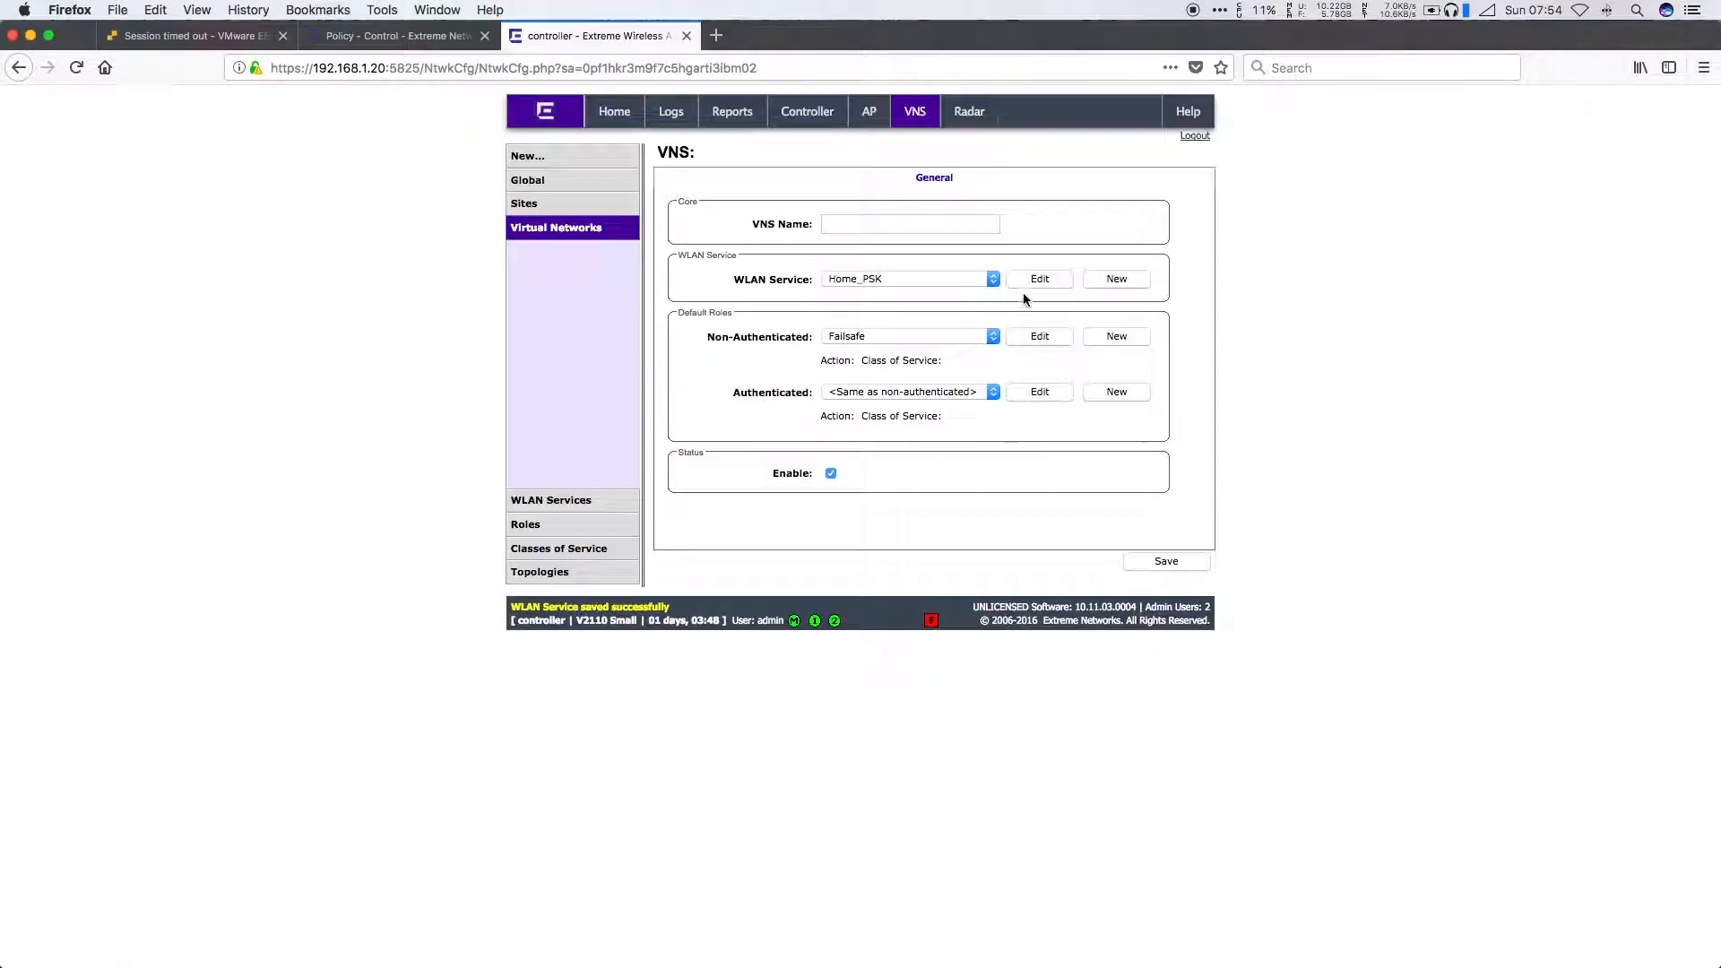
# Step: Name the VNS Home_PSK, give it the Administrator non-authenticated role, and save it
pyautogui.click(898, 226)
pyautogui.write('Home_PSK')
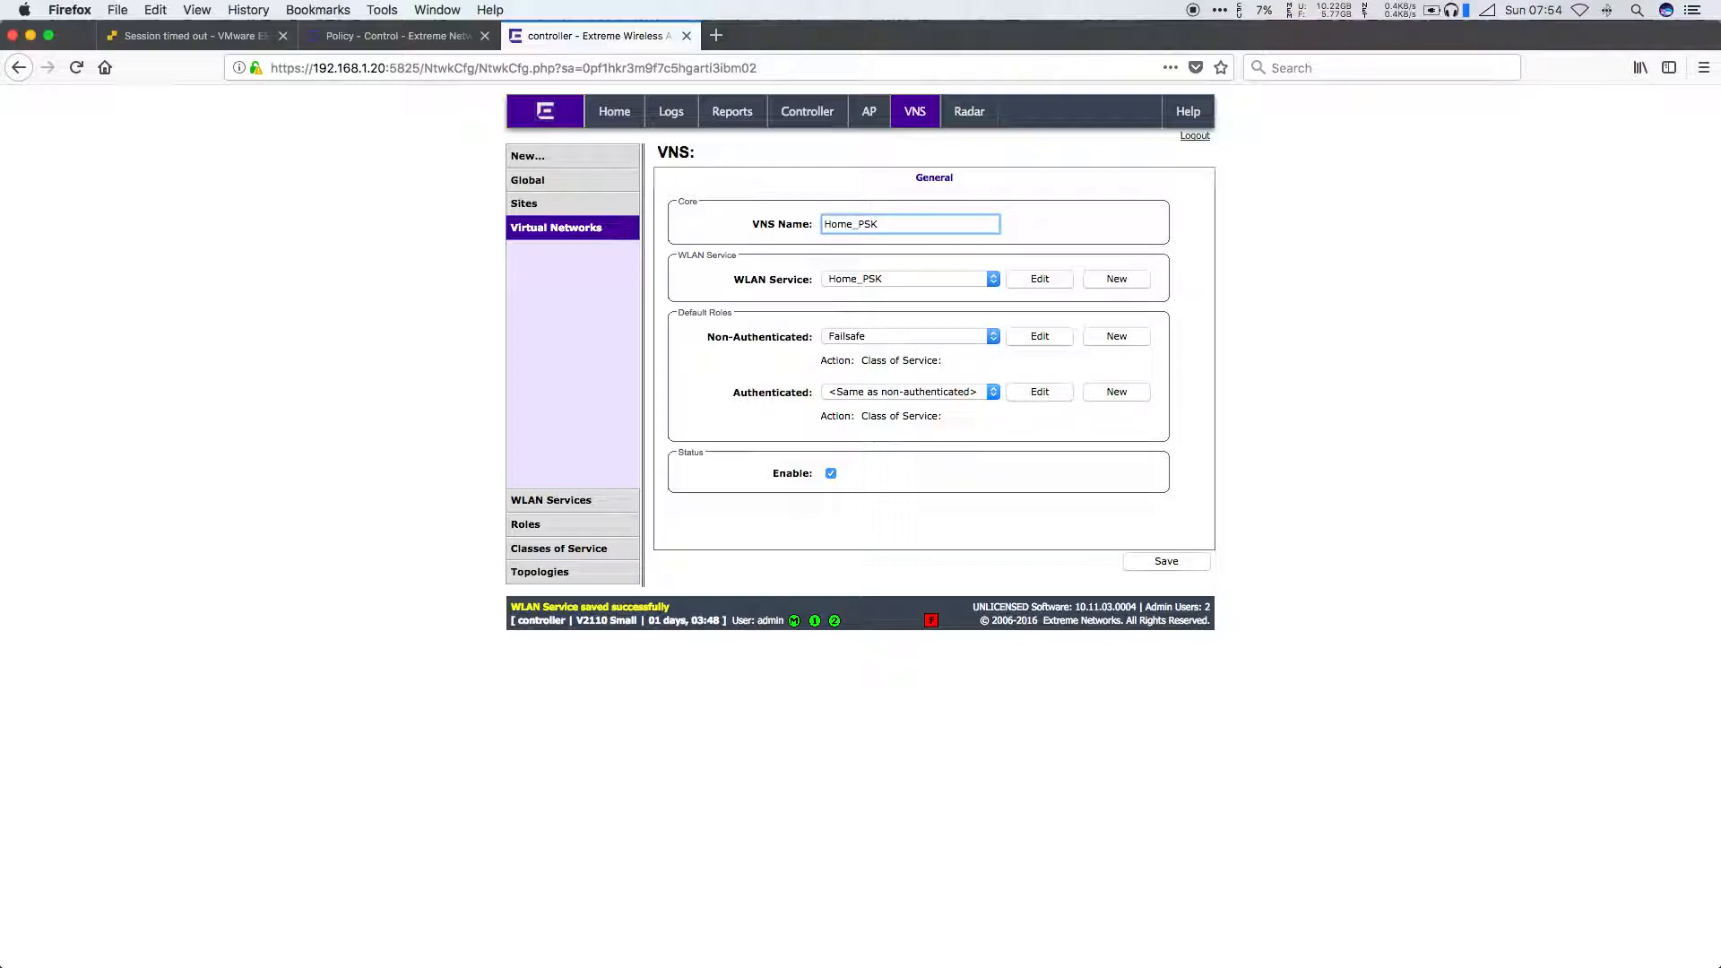
pyautogui.click(911, 336)
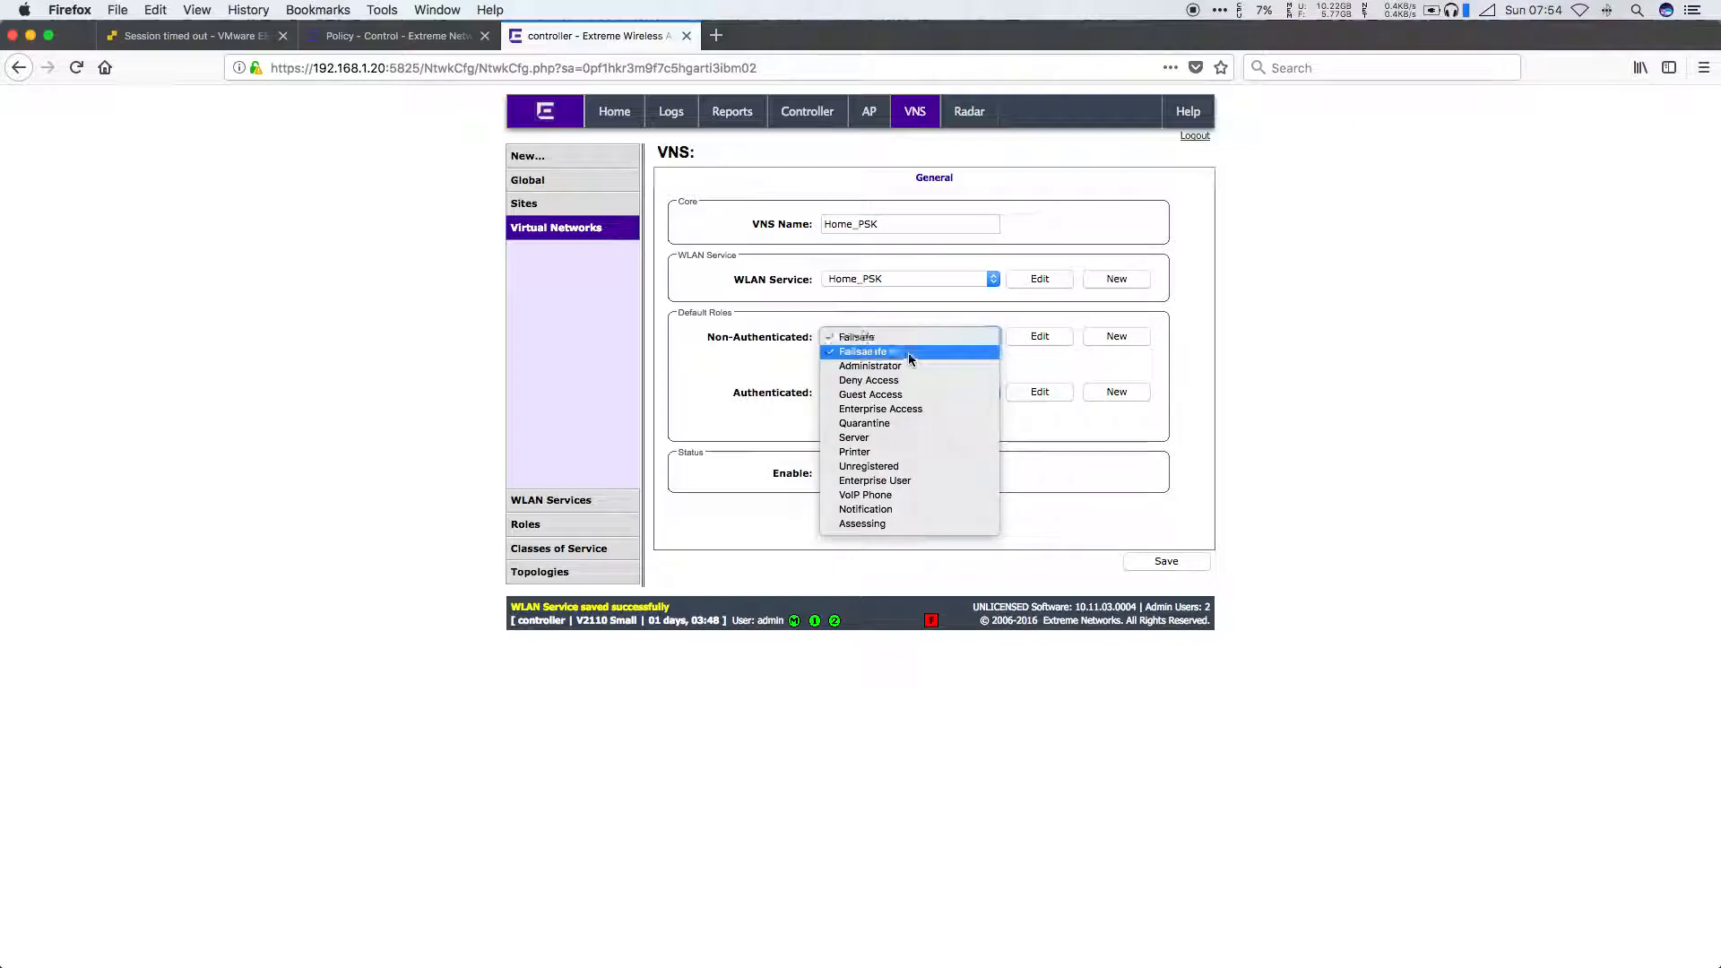
pyautogui.click(906, 366)
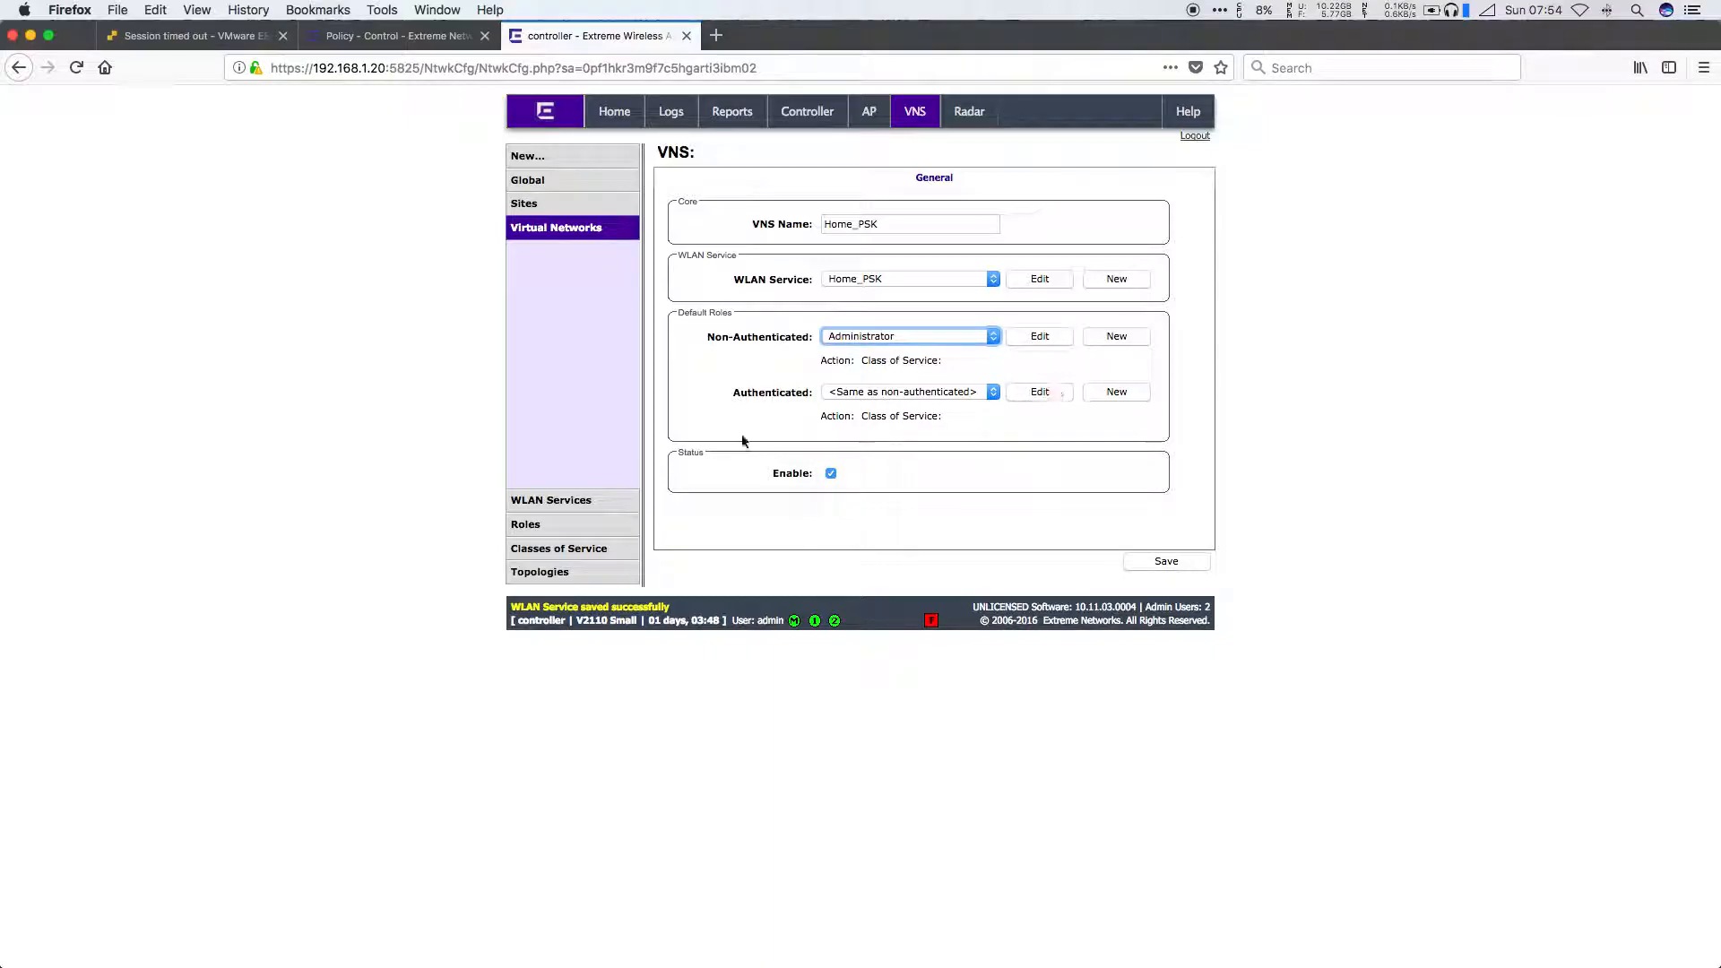
pyautogui.click(924, 338)
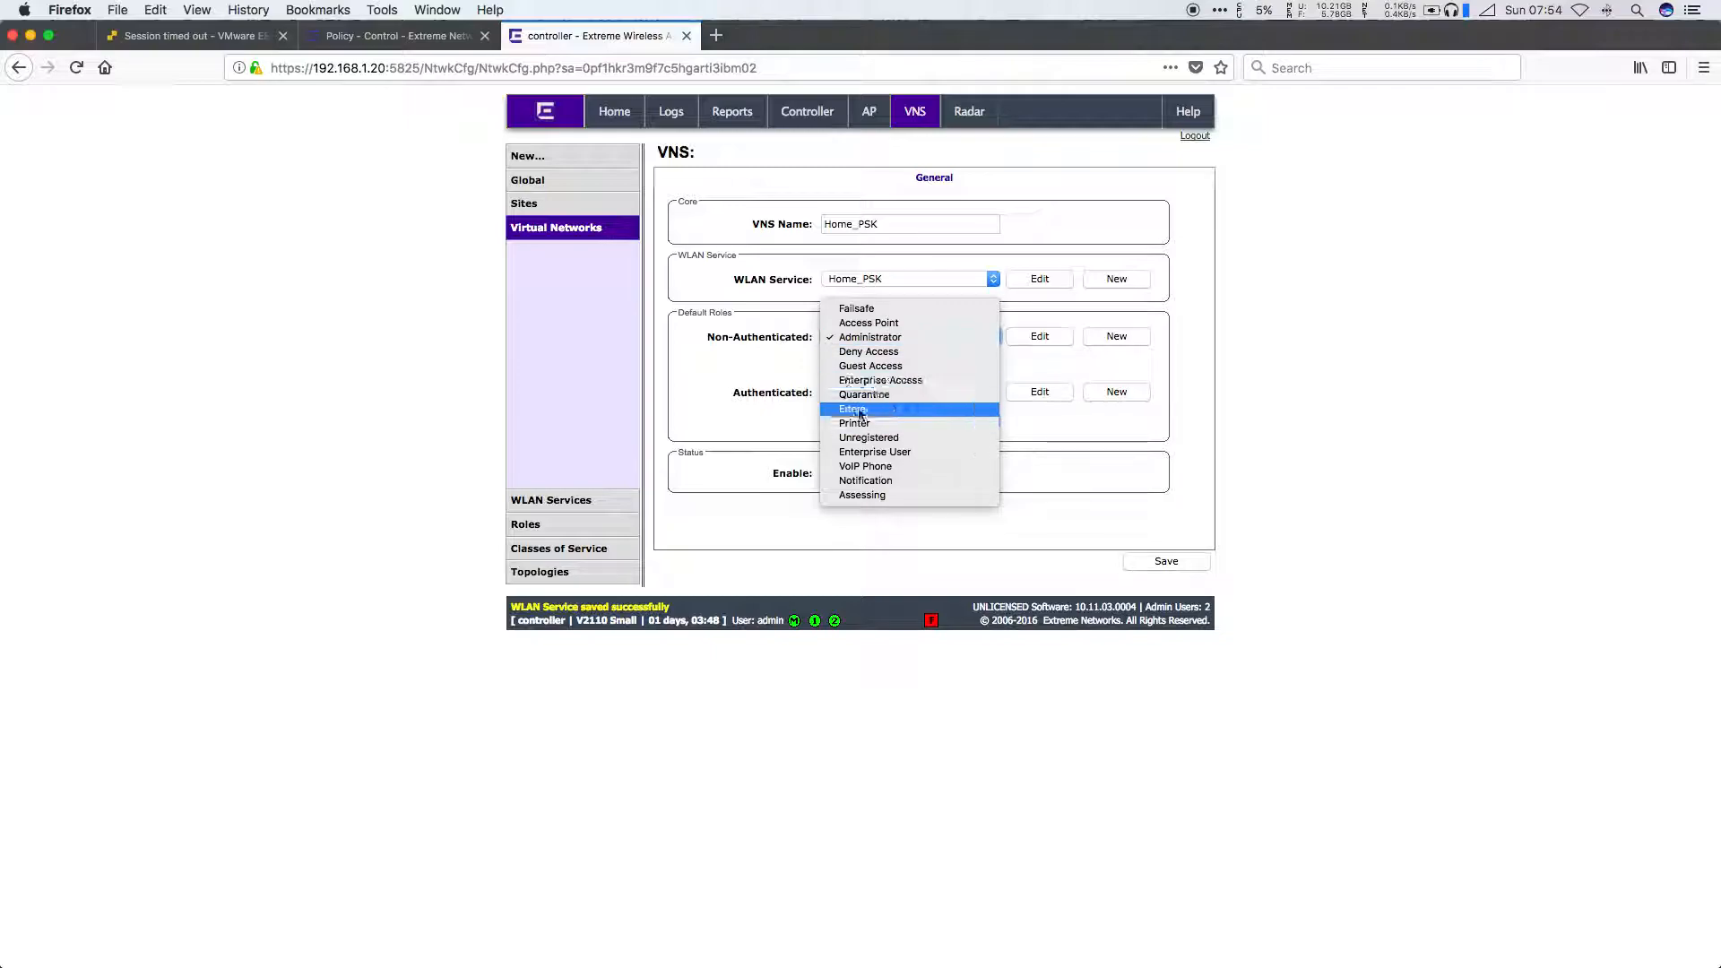
pyautogui.click(737, 380)
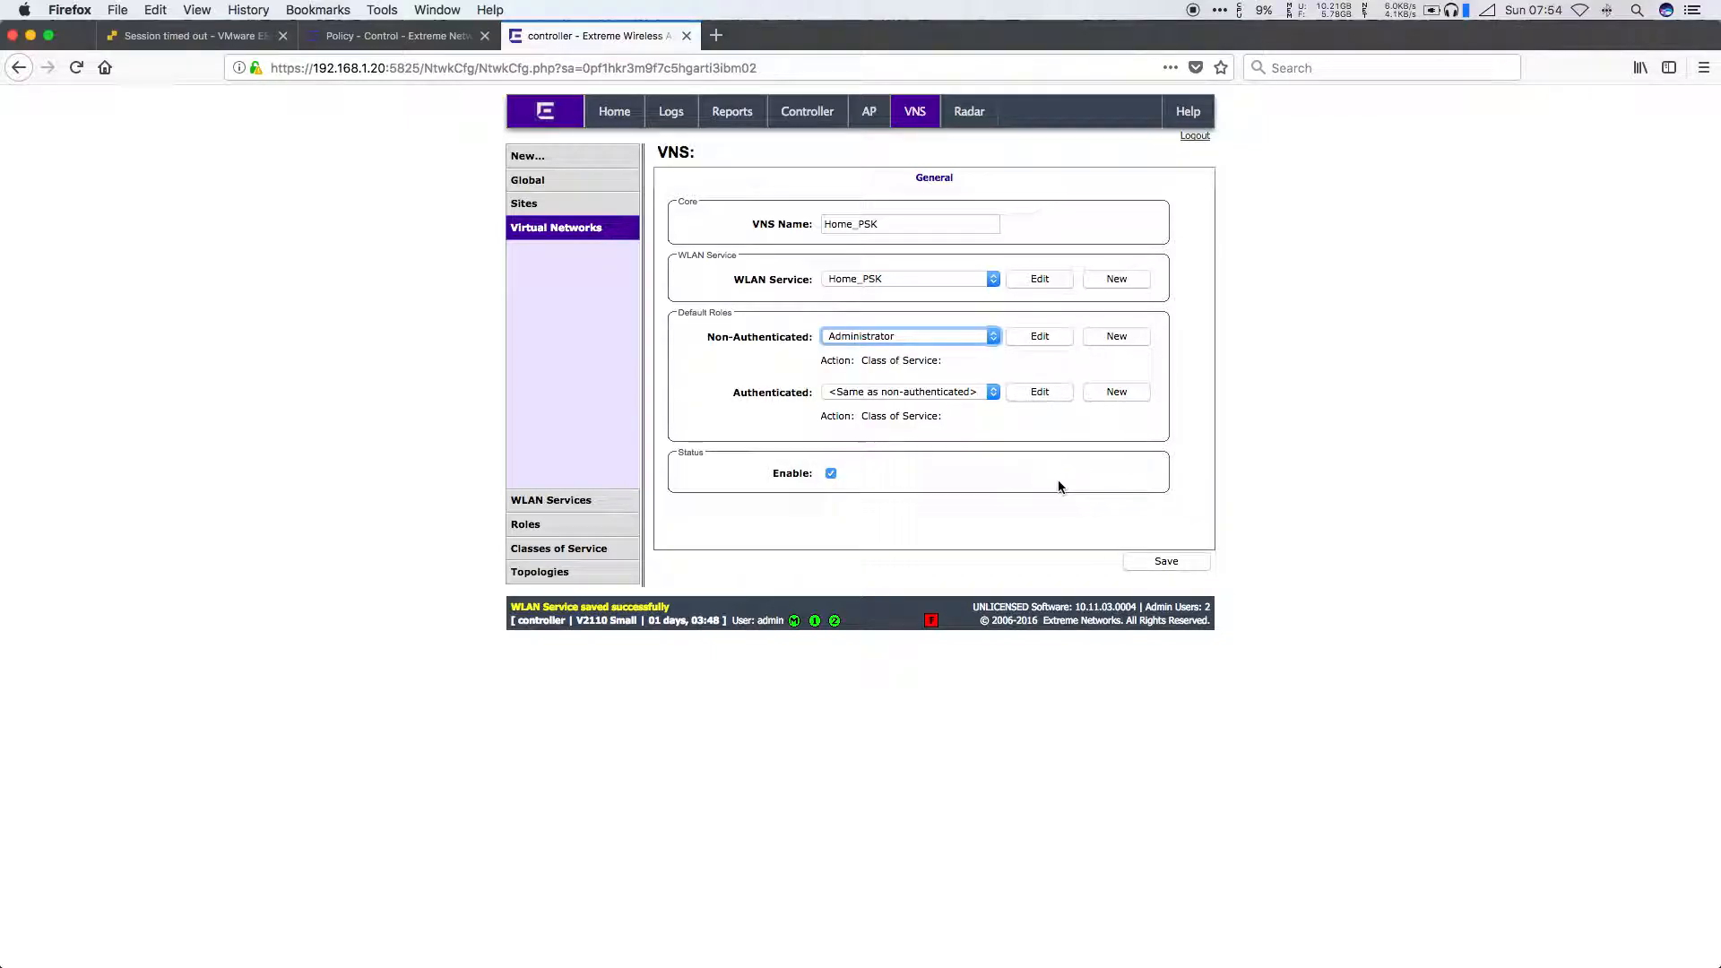
pyautogui.click(1174, 562)
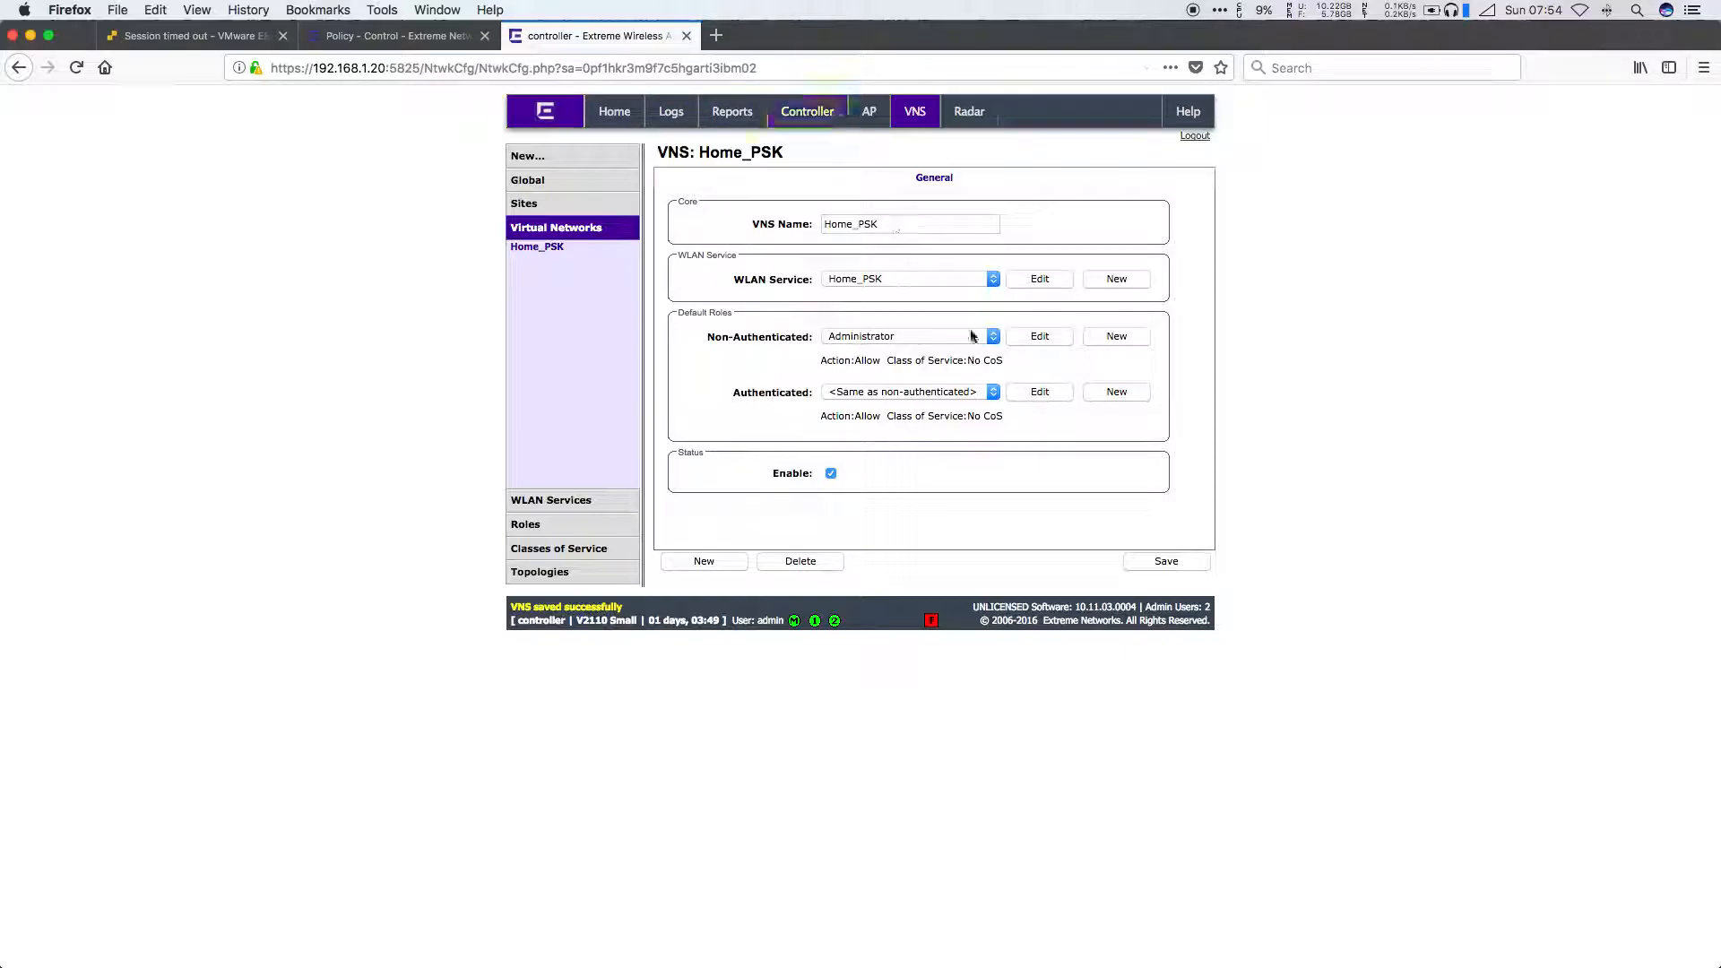
# Step: Check the Home_PSK WLAN service's AP selection without changes, then return to Management Center's Policy page
pyautogui.click(550, 499)
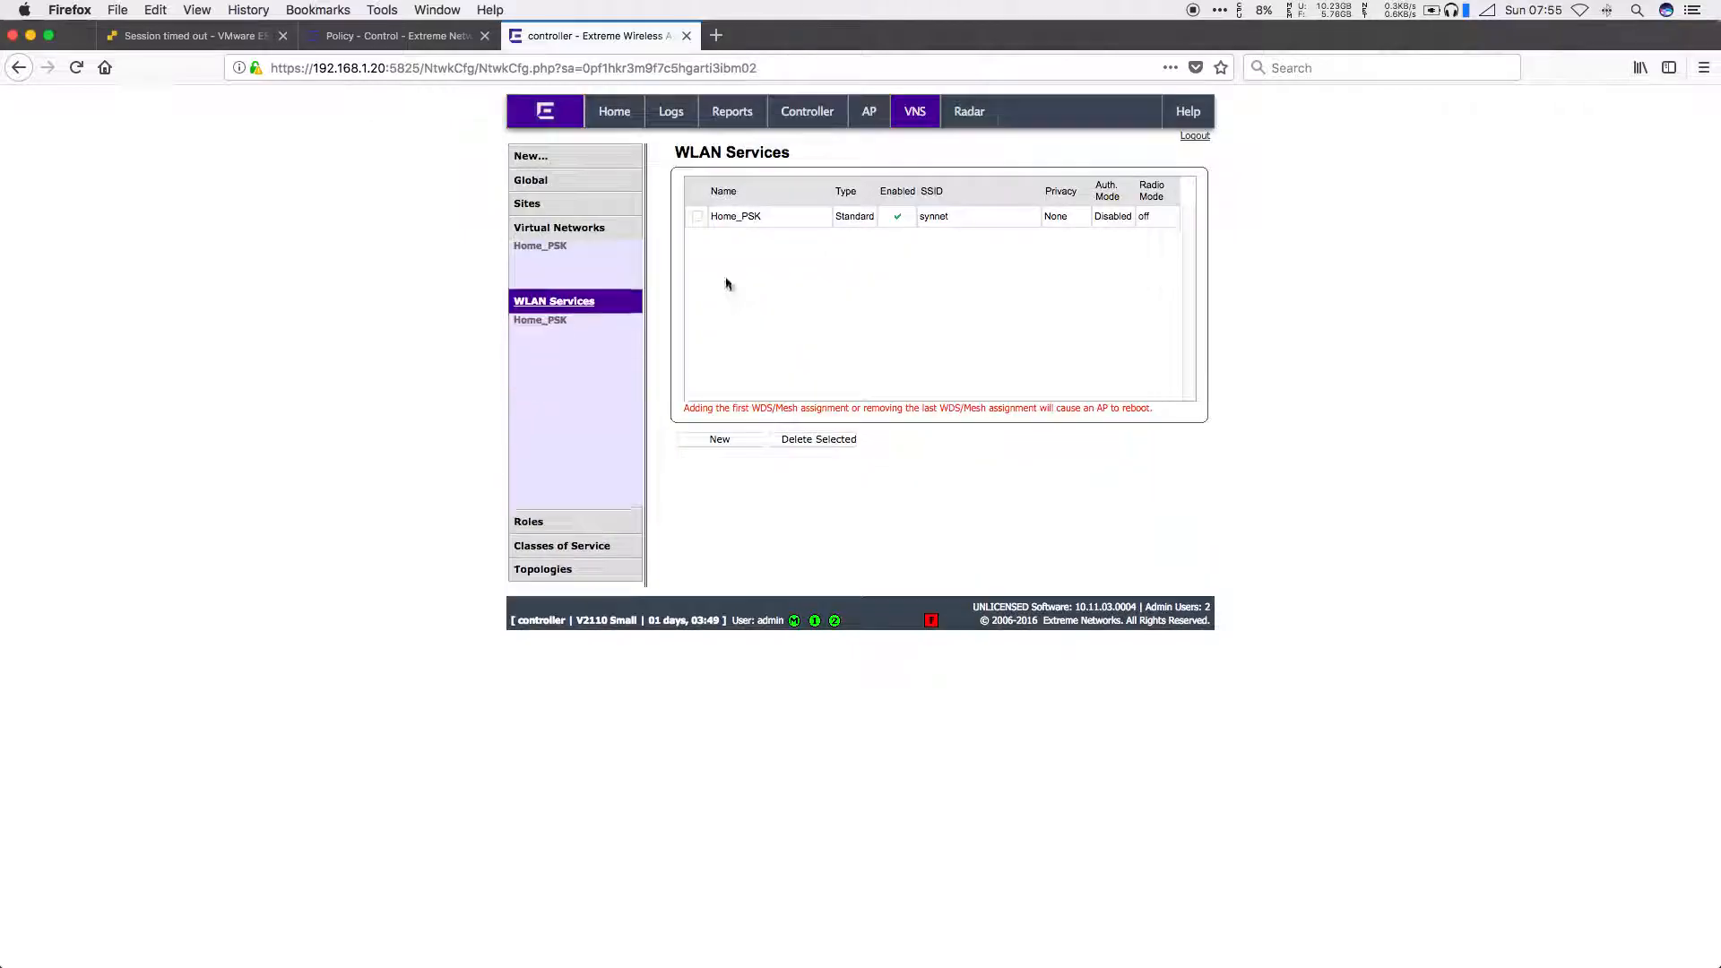
pyautogui.click(540, 268)
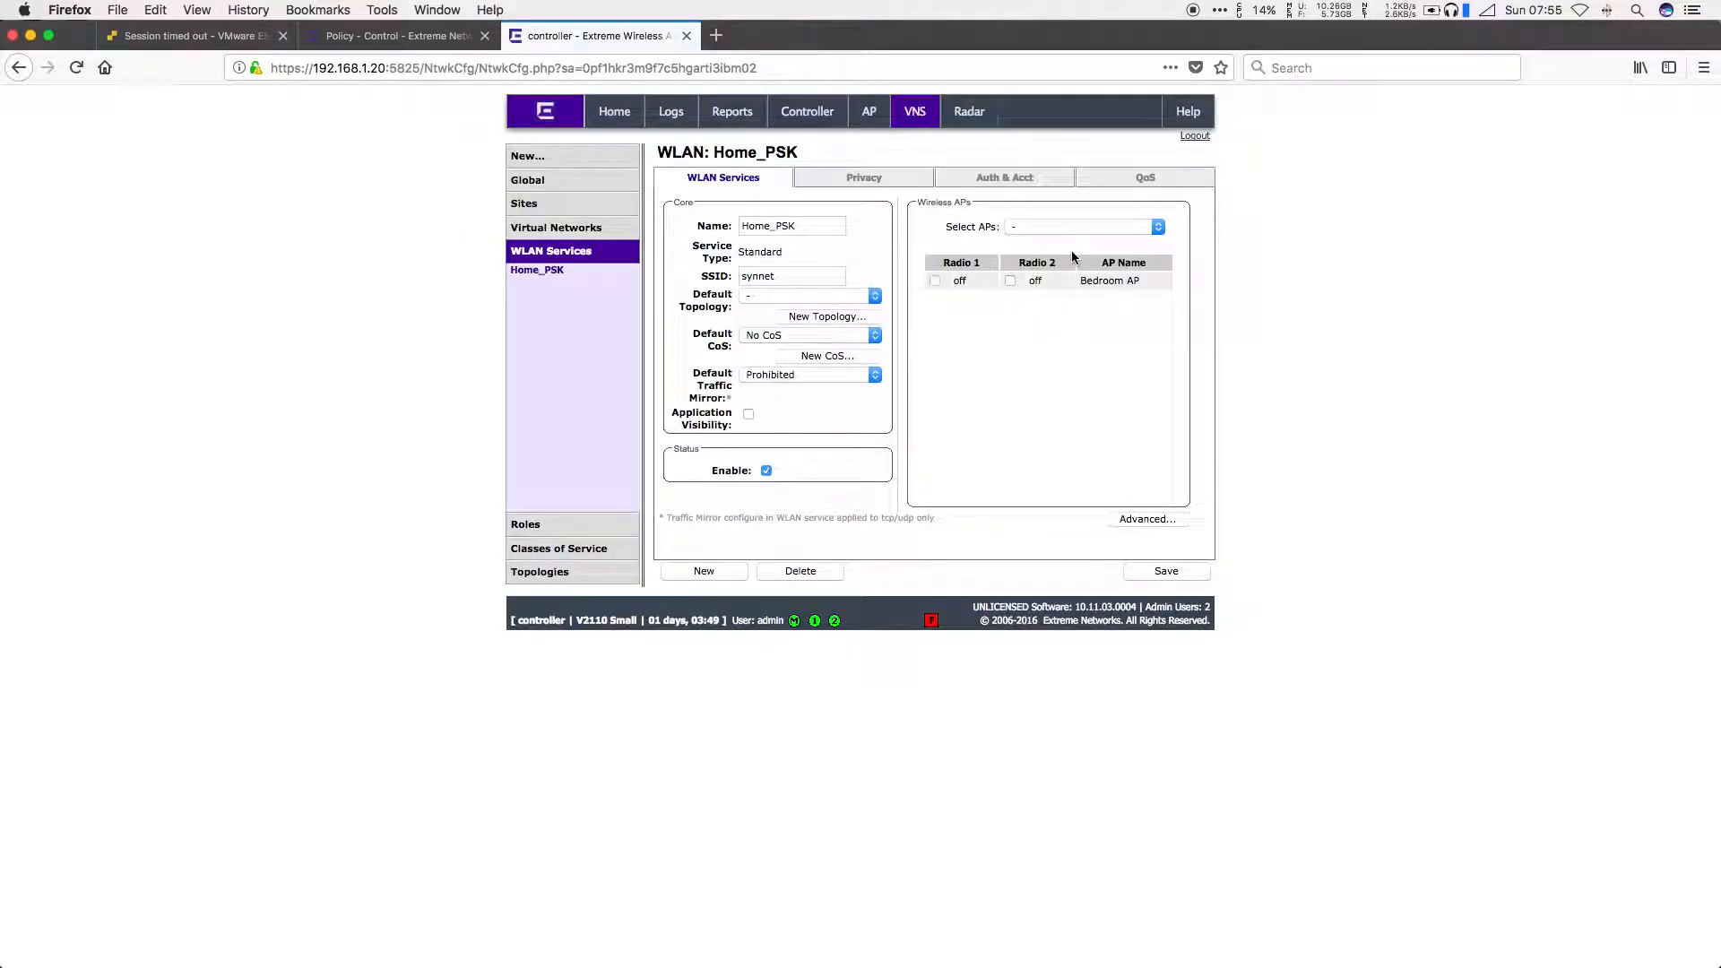
pyautogui.click(1075, 226)
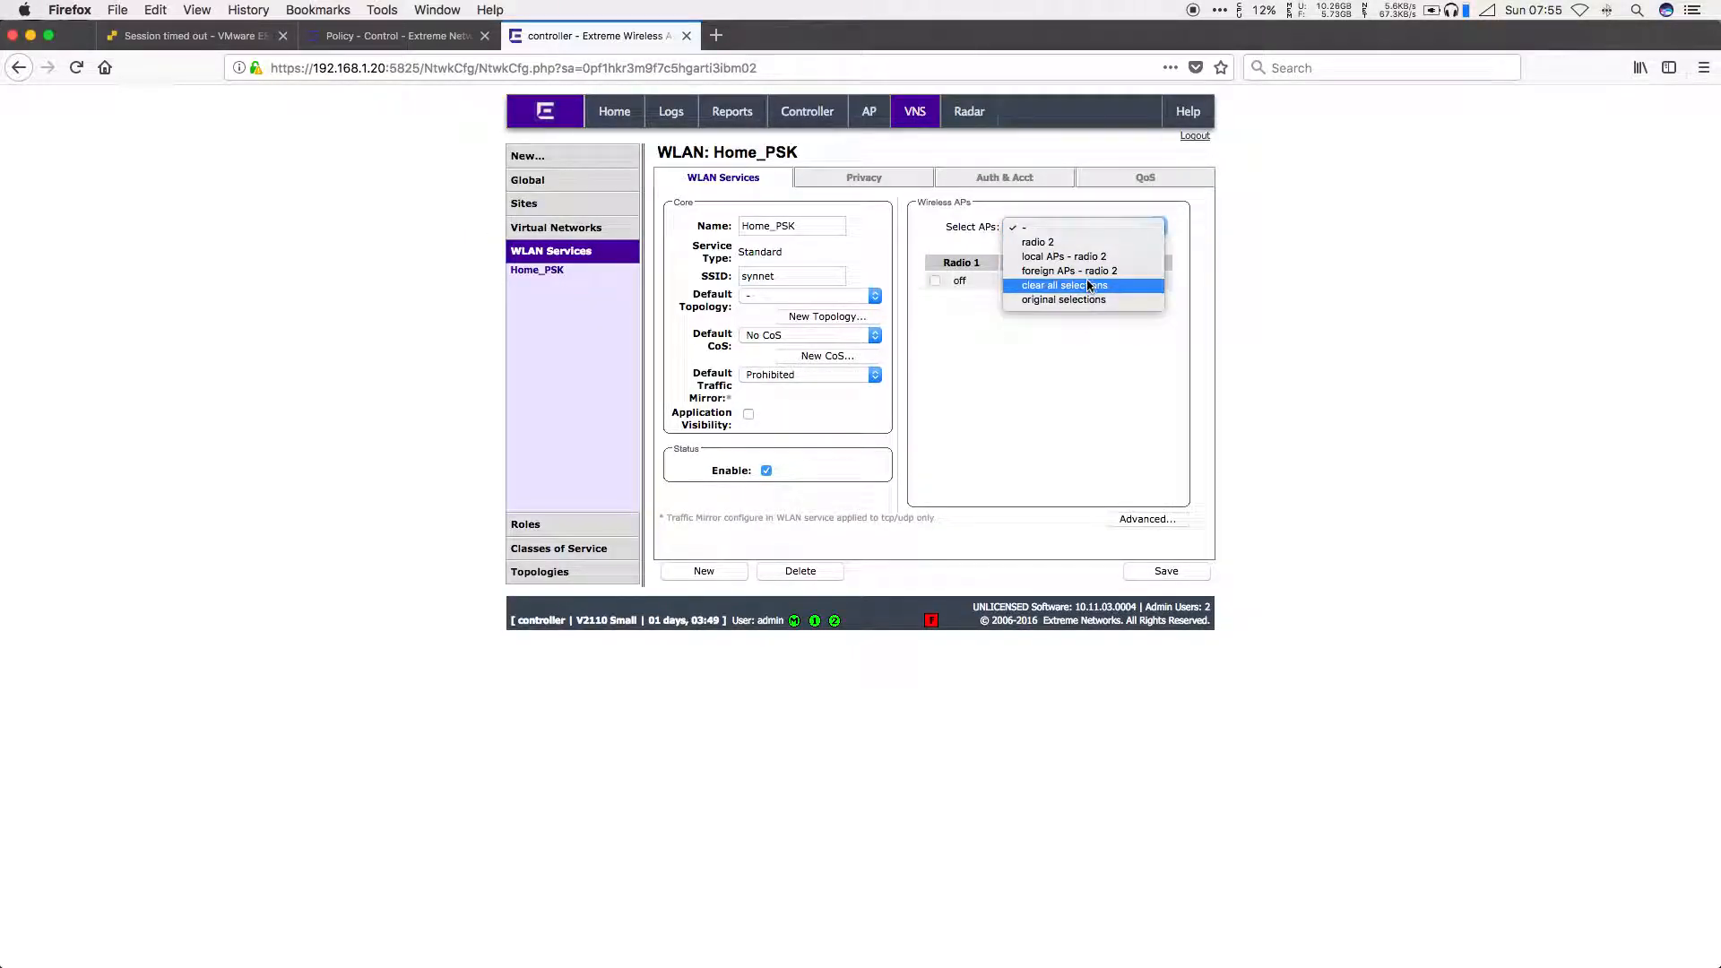
pyautogui.press('Up')
pyautogui.press('Up')
pyautogui.press('Down')
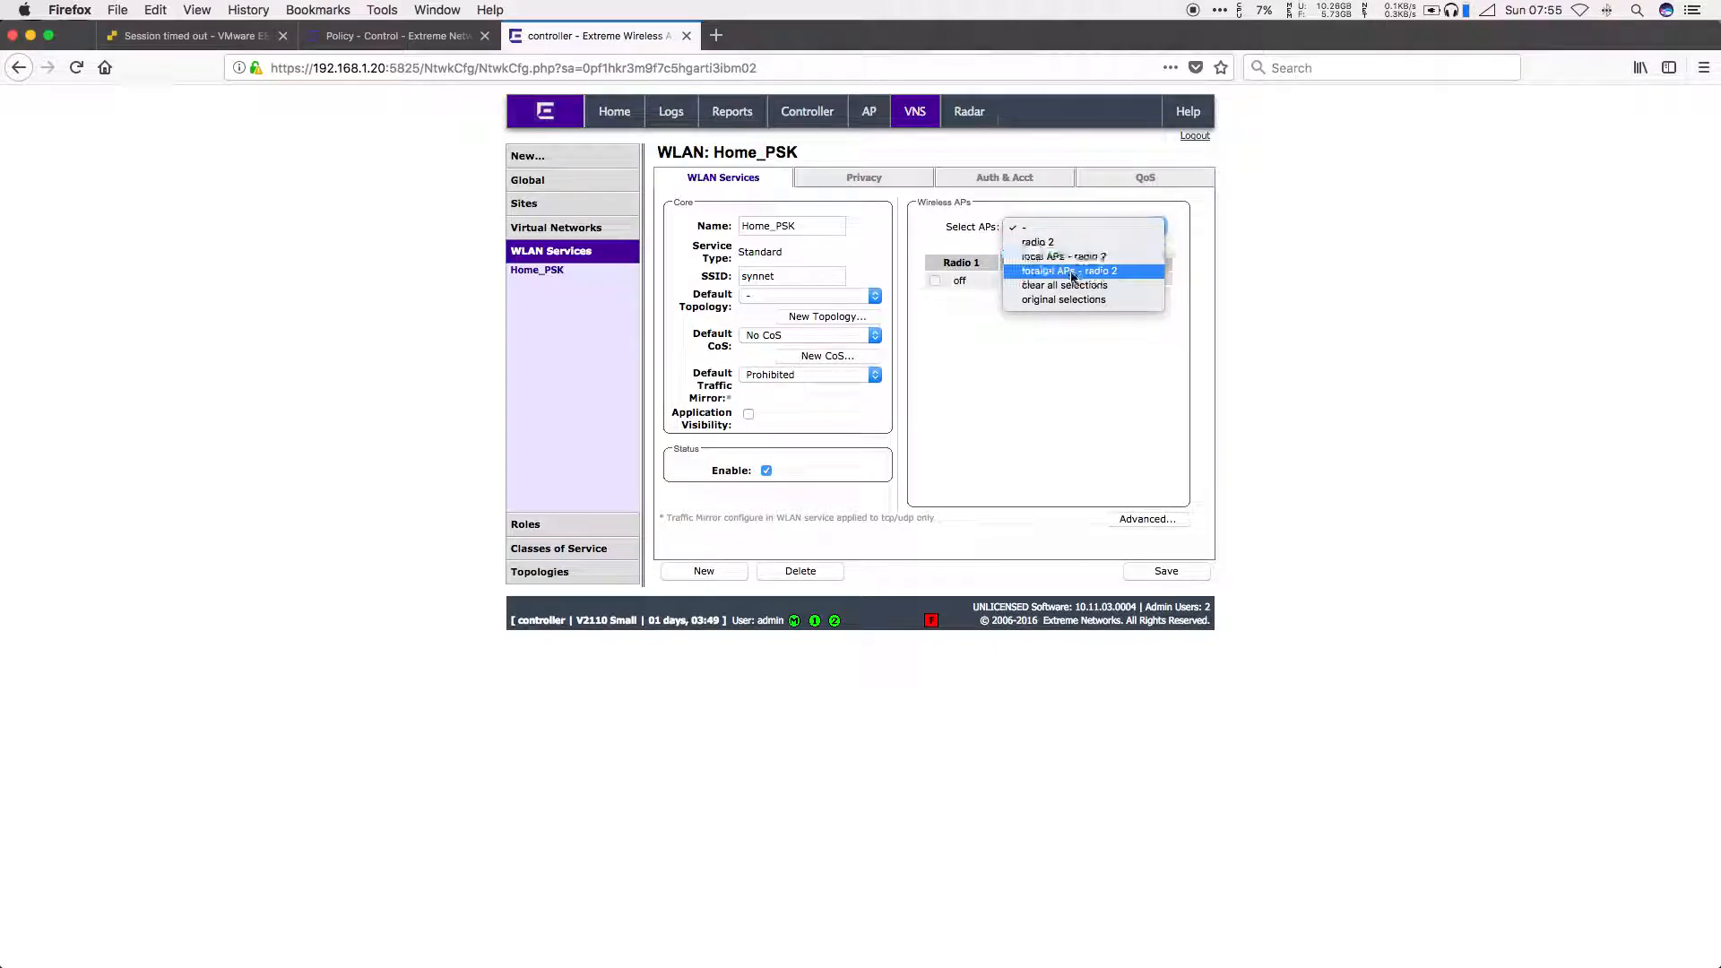
pyautogui.click(902, 229)
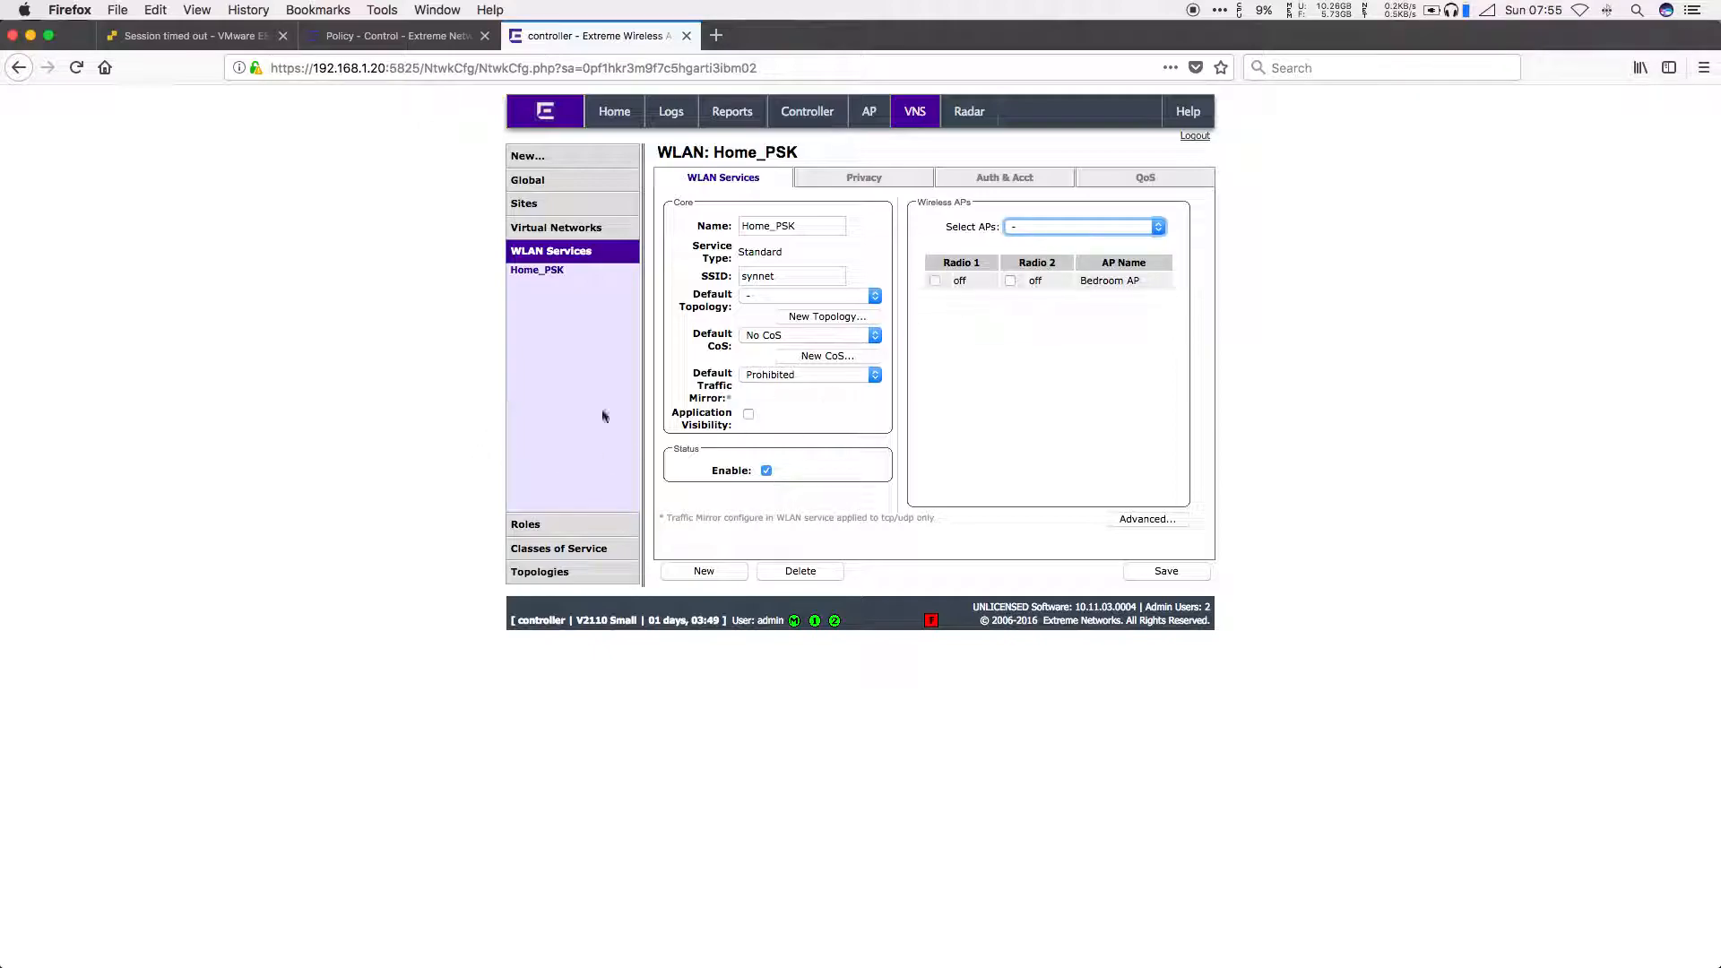
pyautogui.click(407, 40)
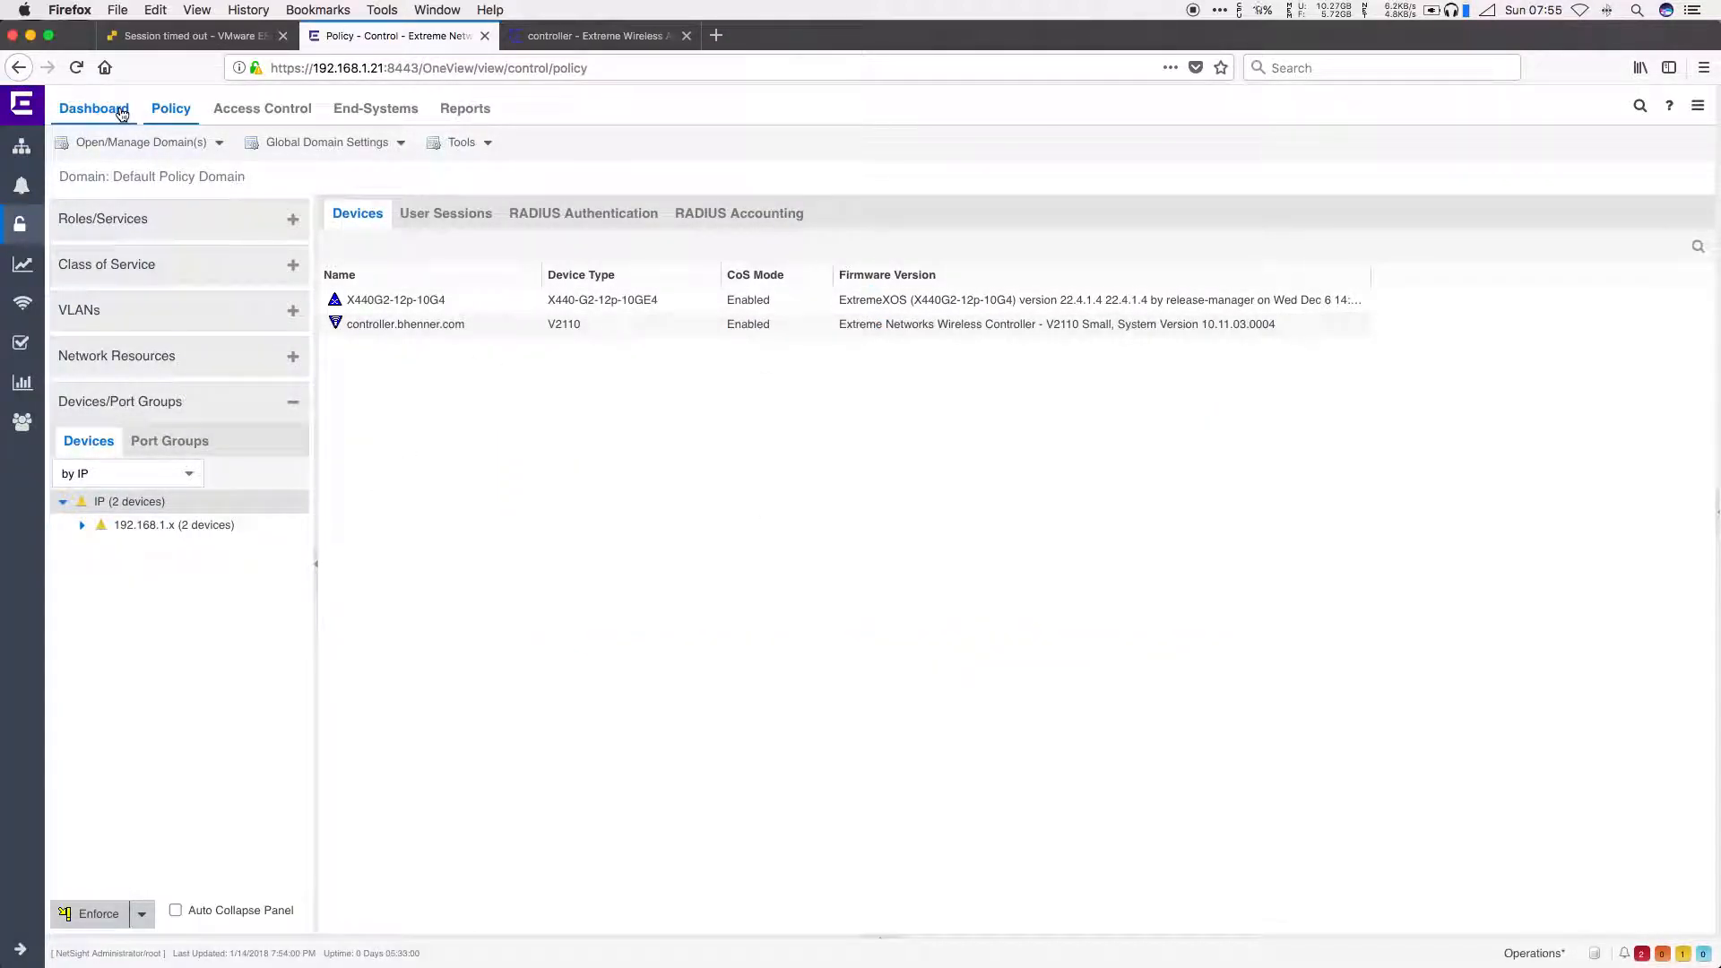
# Step: View the Network devices list and Wireless dashboard, then return to the devices list
pyautogui.click(26, 151)
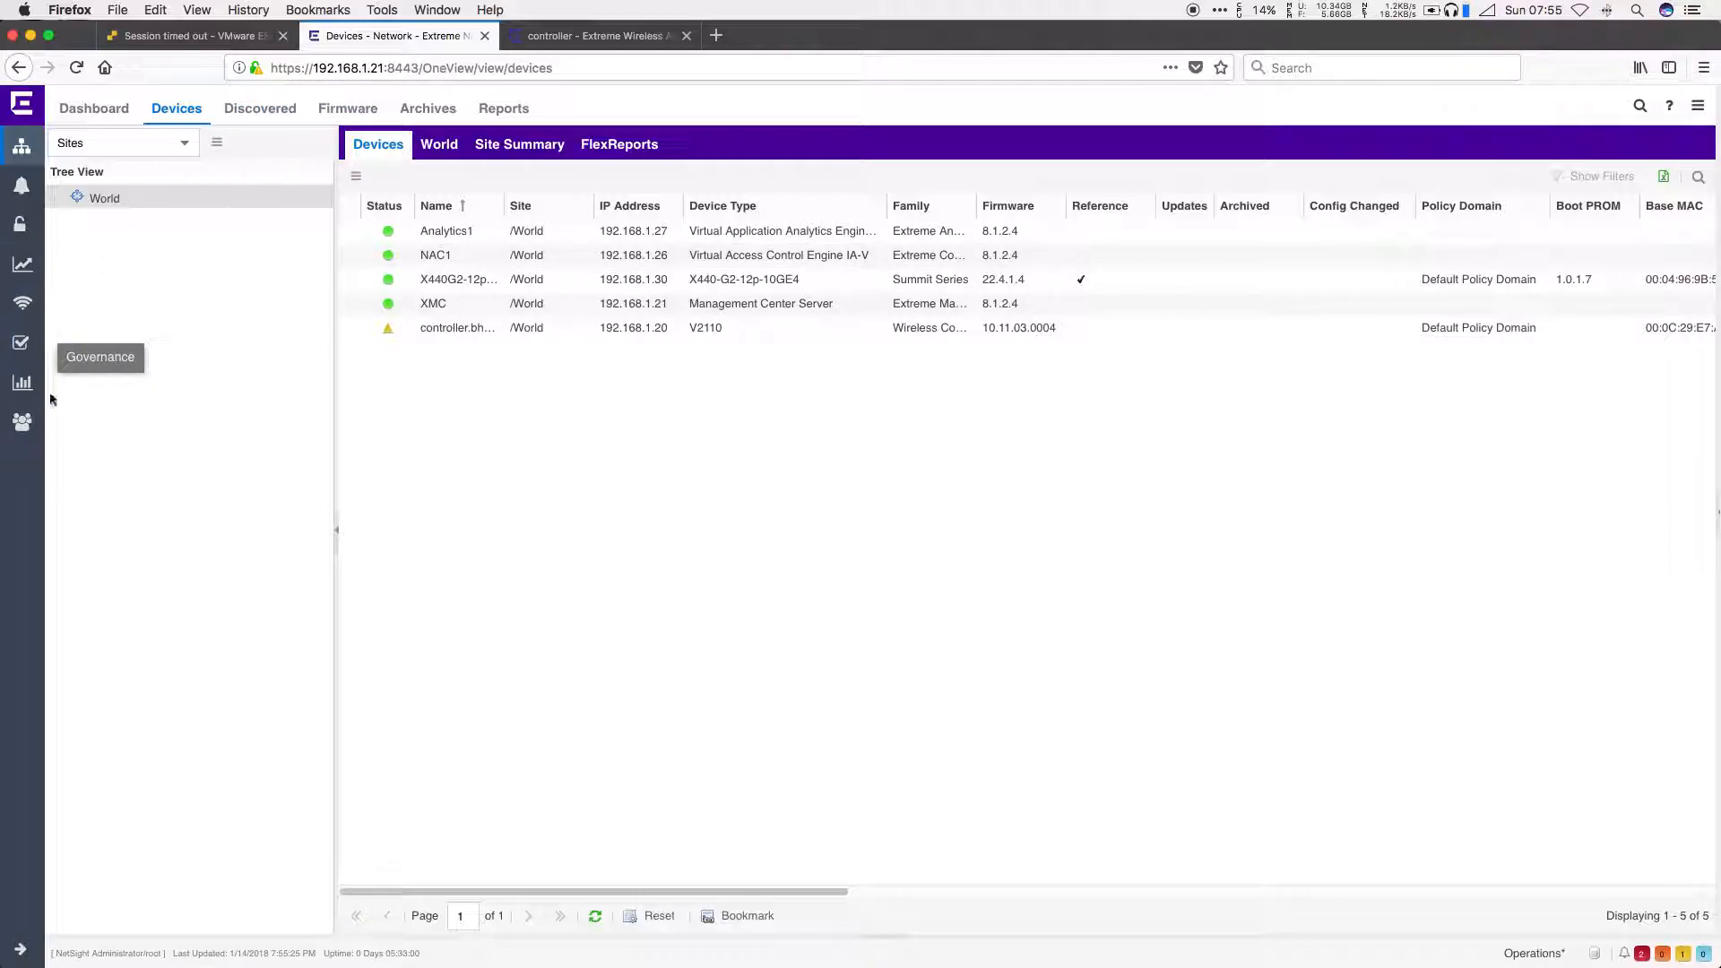
pyautogui.click(22, 303)
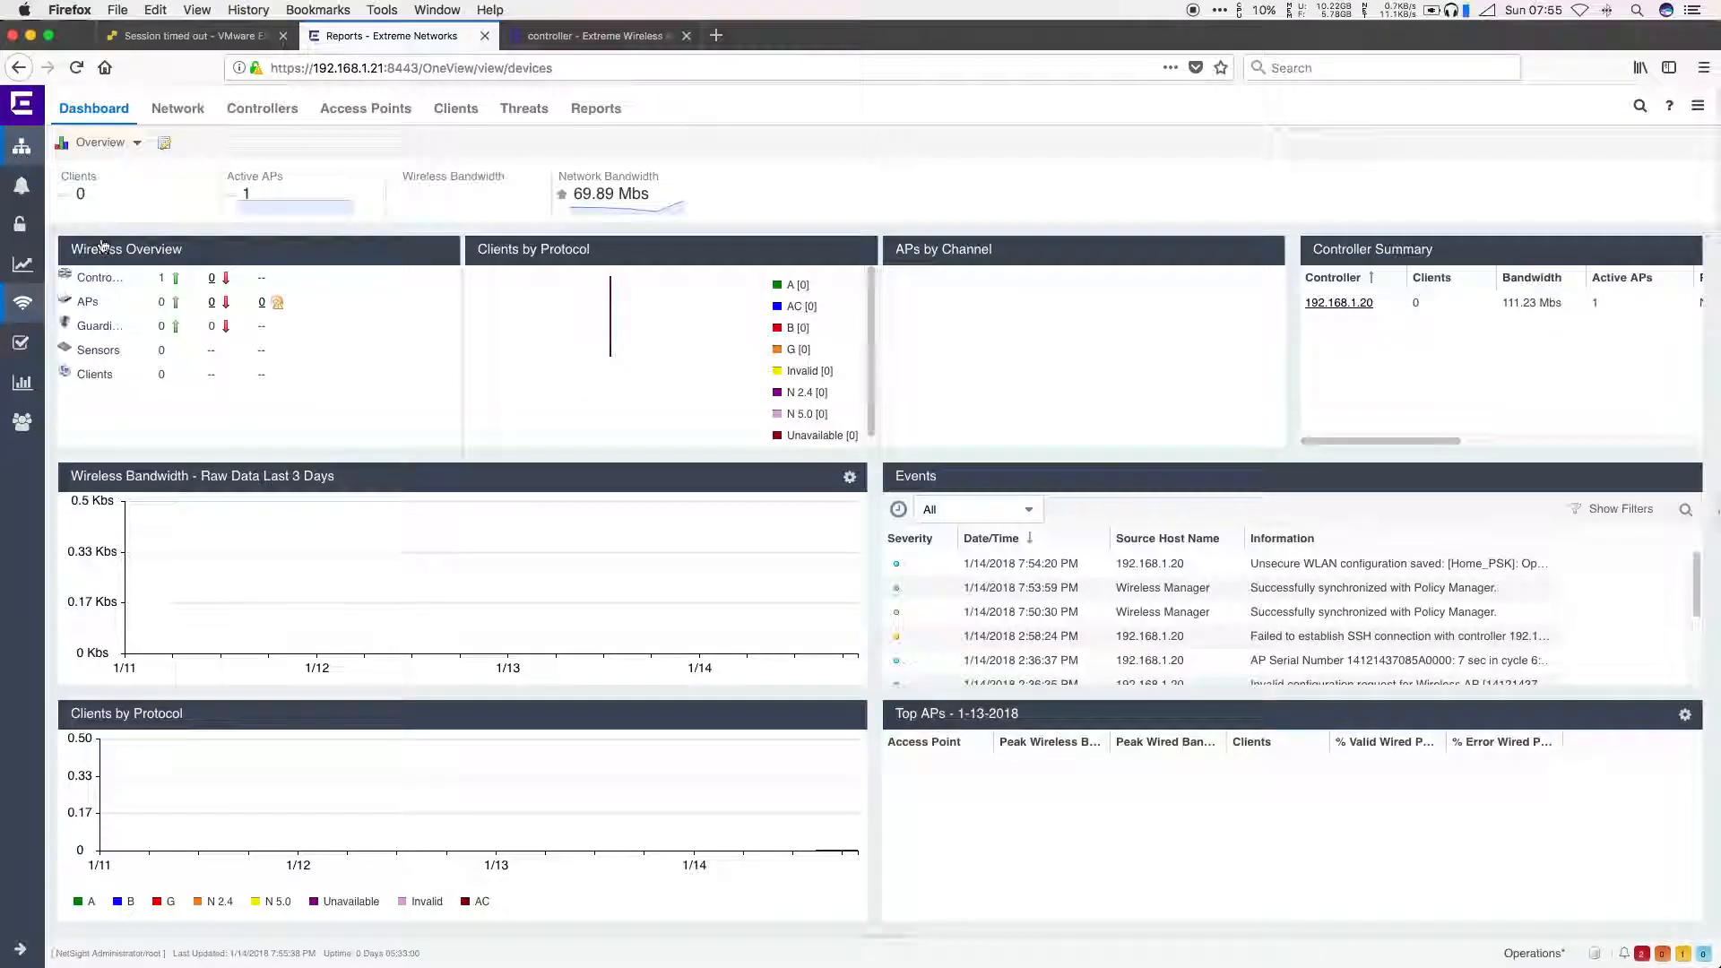
pyautogui.click(21, 146)
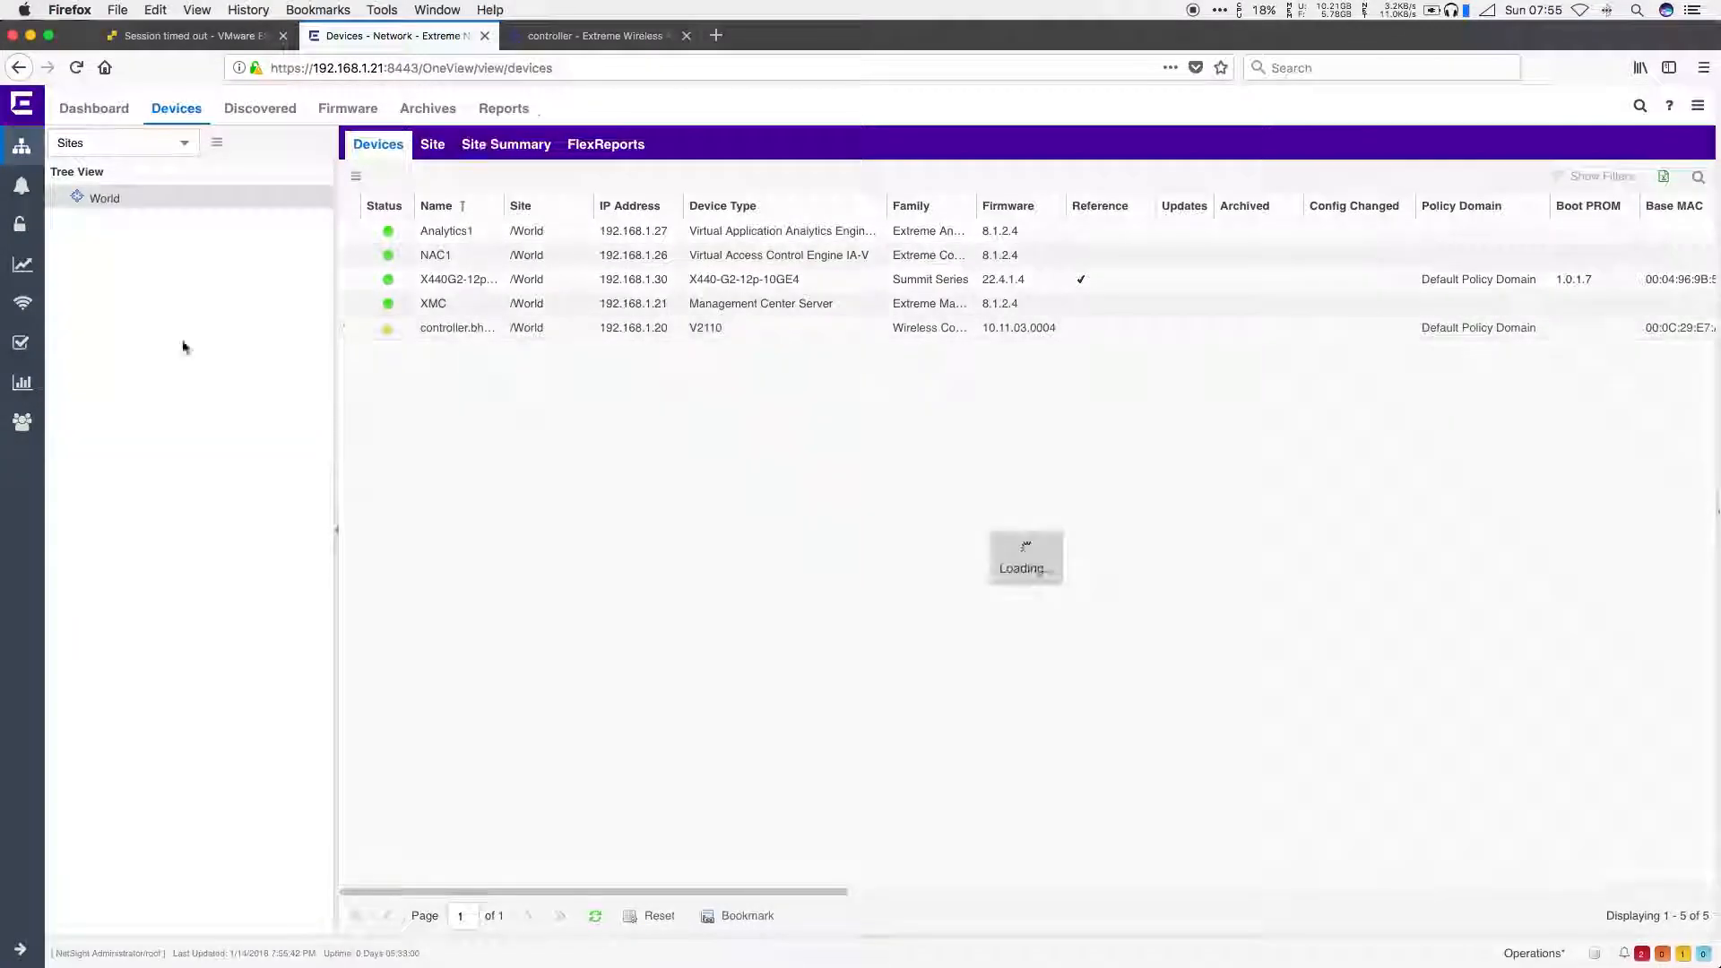